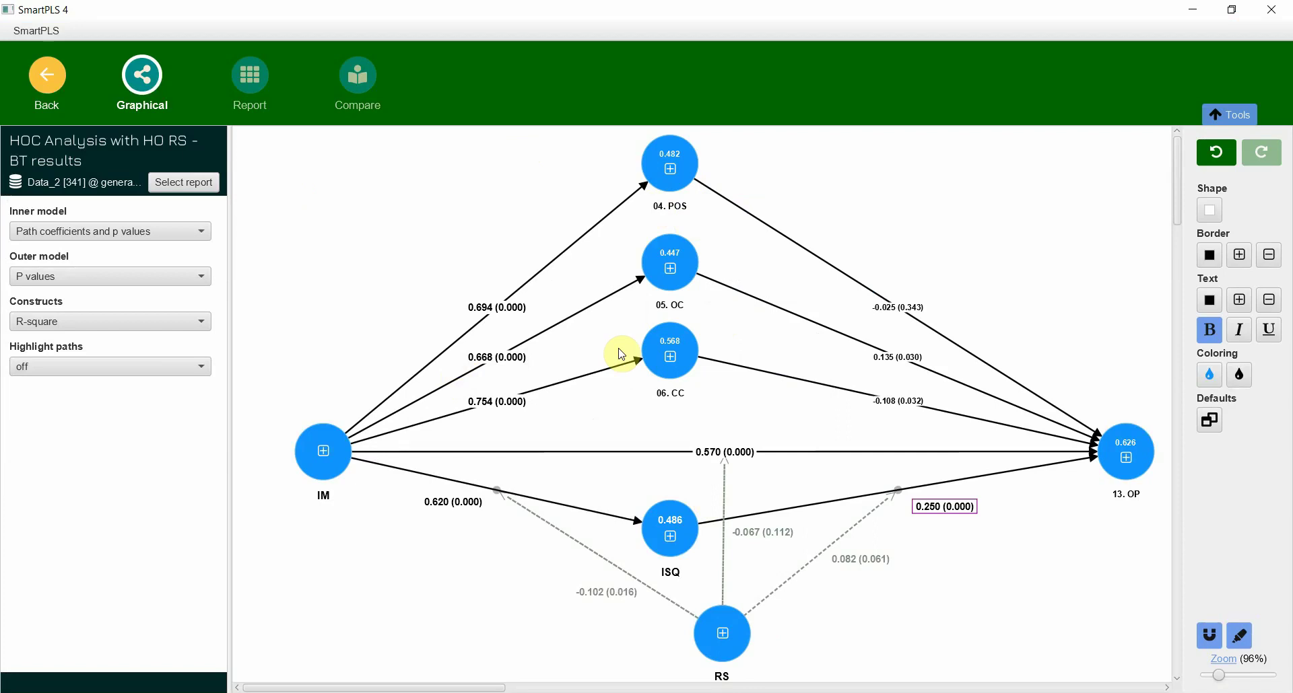
Examine the indicators of the RS construct, hide them again, and place RS lower in the model diagram
{"action": "left_click_drag", "start_coordinate": [717, 661], "coordinate": [715, 647]}
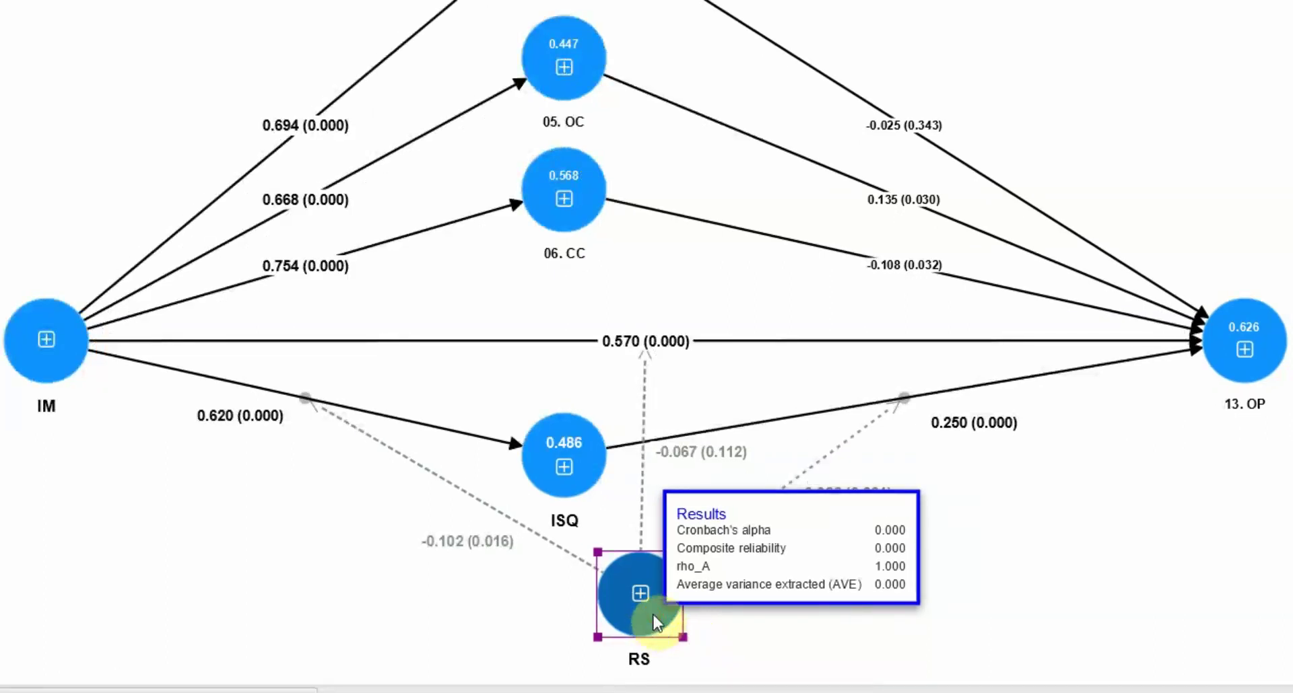
{"action": "double_click", "coordinate": [652, 614]}
{"action": "scroll", "coordinate": [652, 615], "scroll_direction": "down", "scroll_amount": 1}
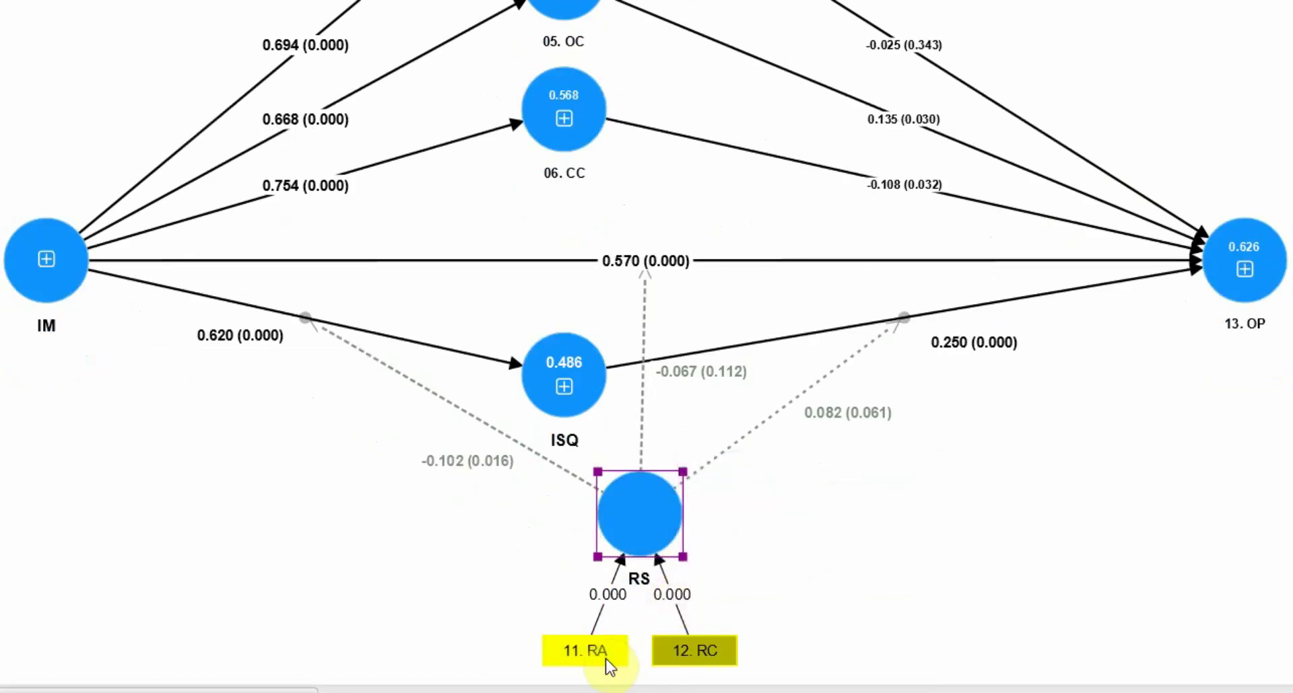
{"action": "double_click", "coordinate": [700, 648]}
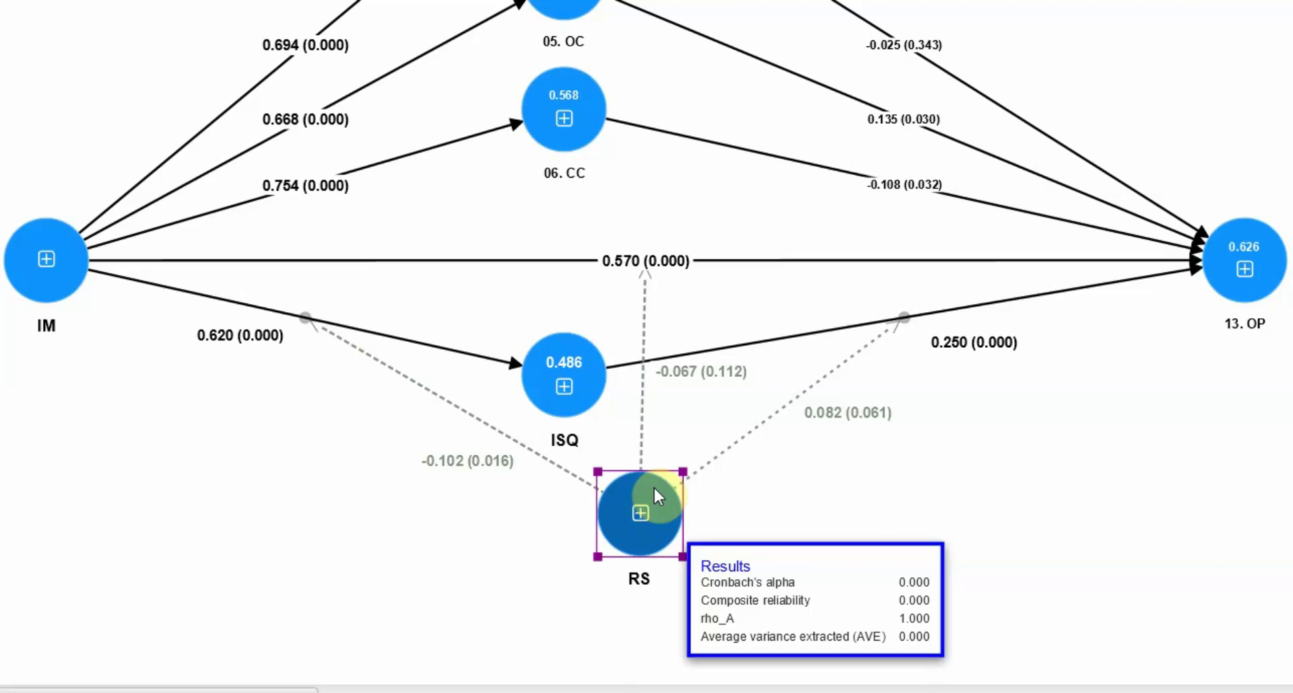
{"action": "left_click_drag", "start_coordinate": [653, 486], "coordinate": [654, 549]}
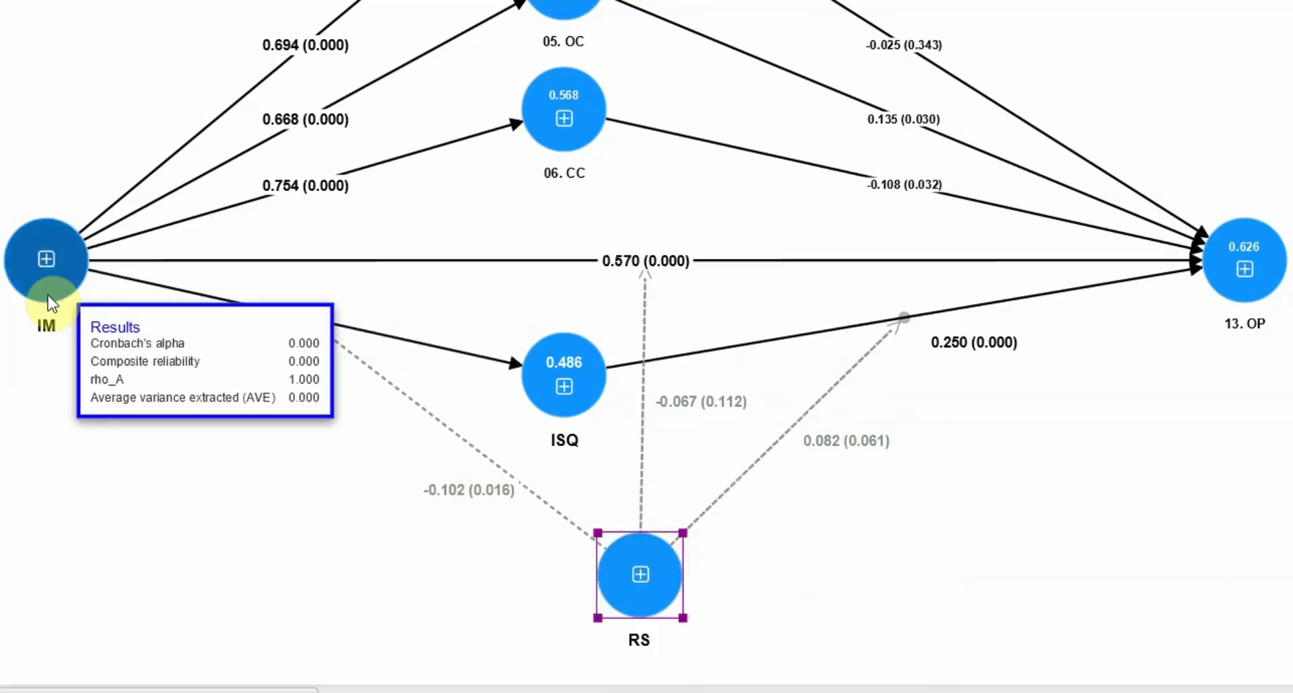
Examine the moderating effects of RS on the IM to ISQ and ISQ to OP paths in the model
{"action": "mouse_move", "coordinate": [549, 396]}
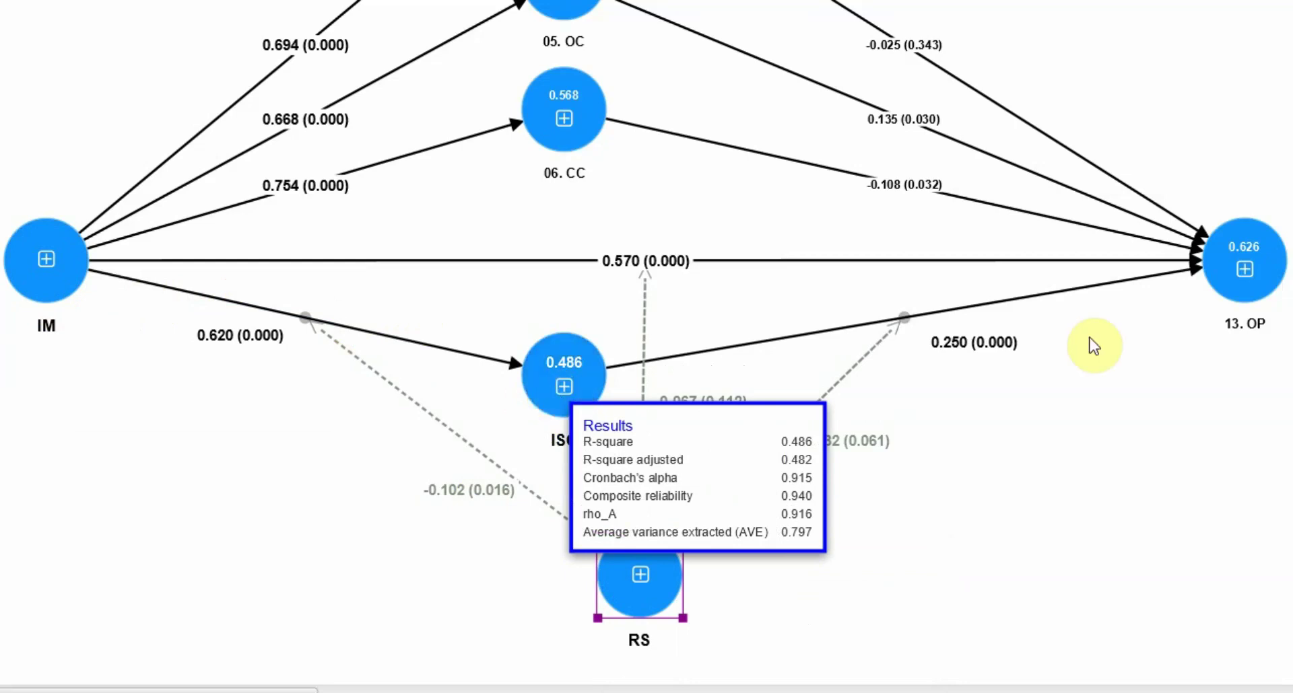
{"action": "mouse_move", "coordinate": [83, 273]}
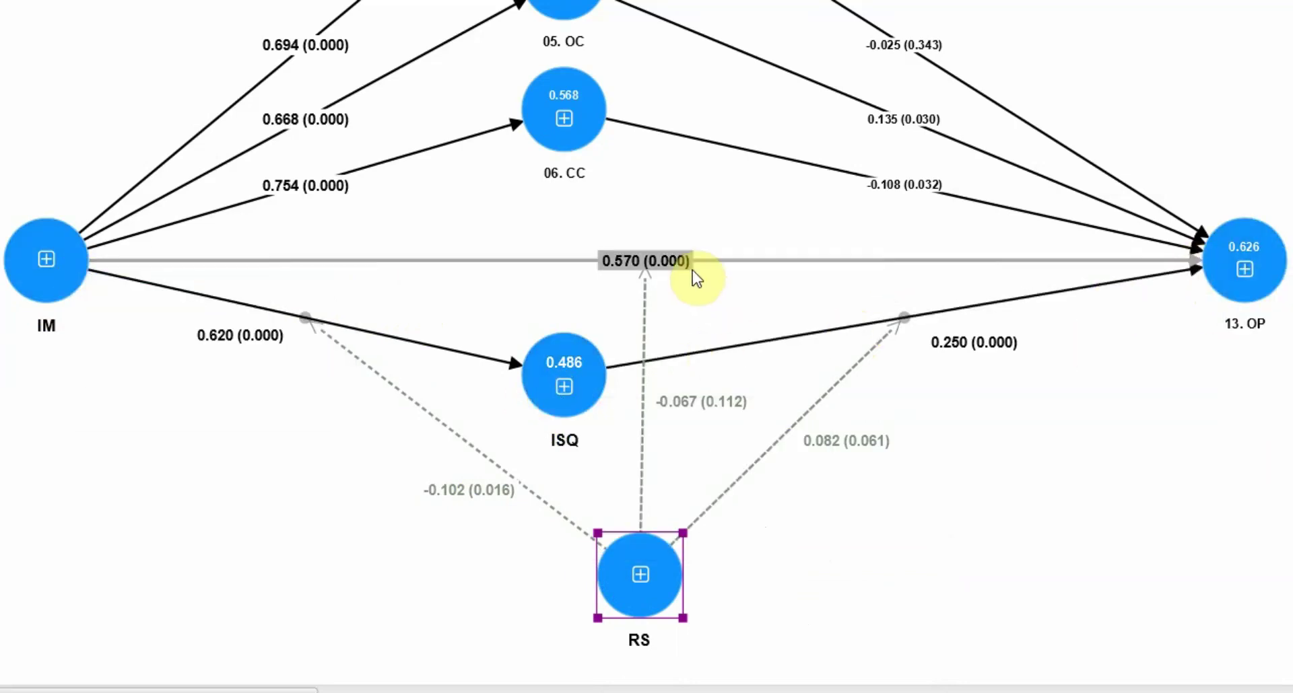
{"action": "left_click", "coordinate": [456, 497]}
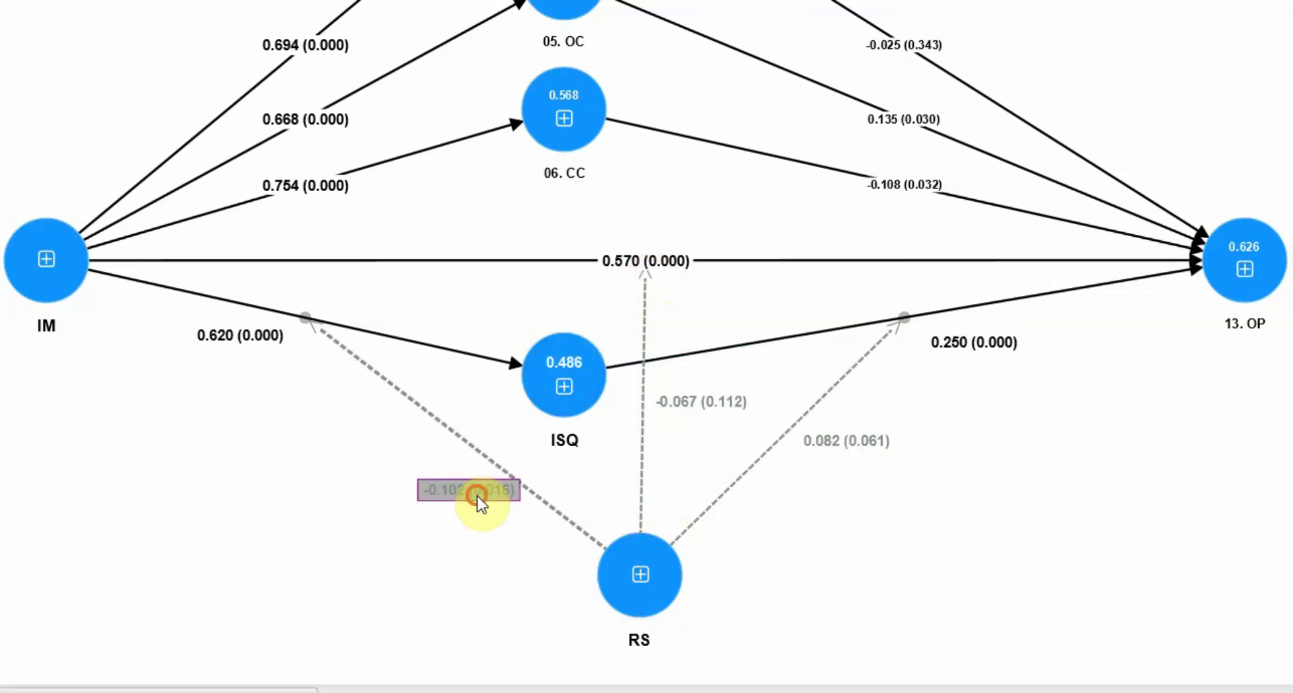
{"action": "left_click", "coordinate": [846, 447]}
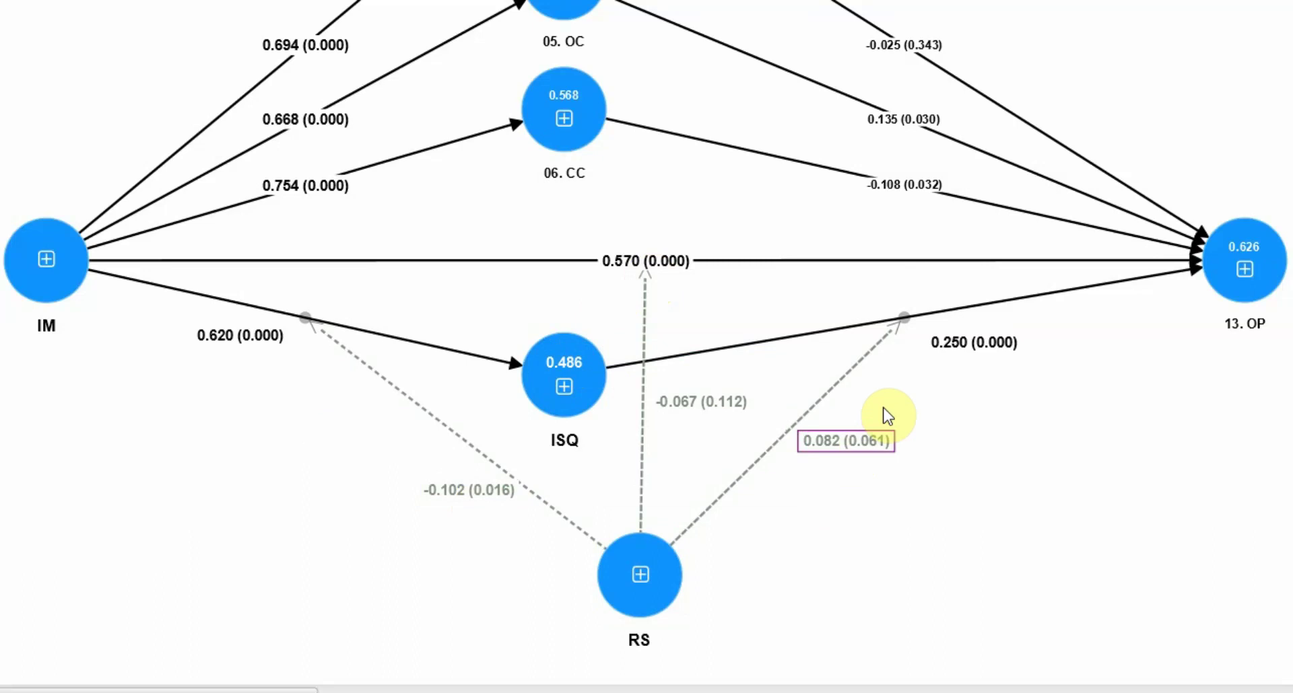
{"action": "left_click", "coordinate": [953, 346]}
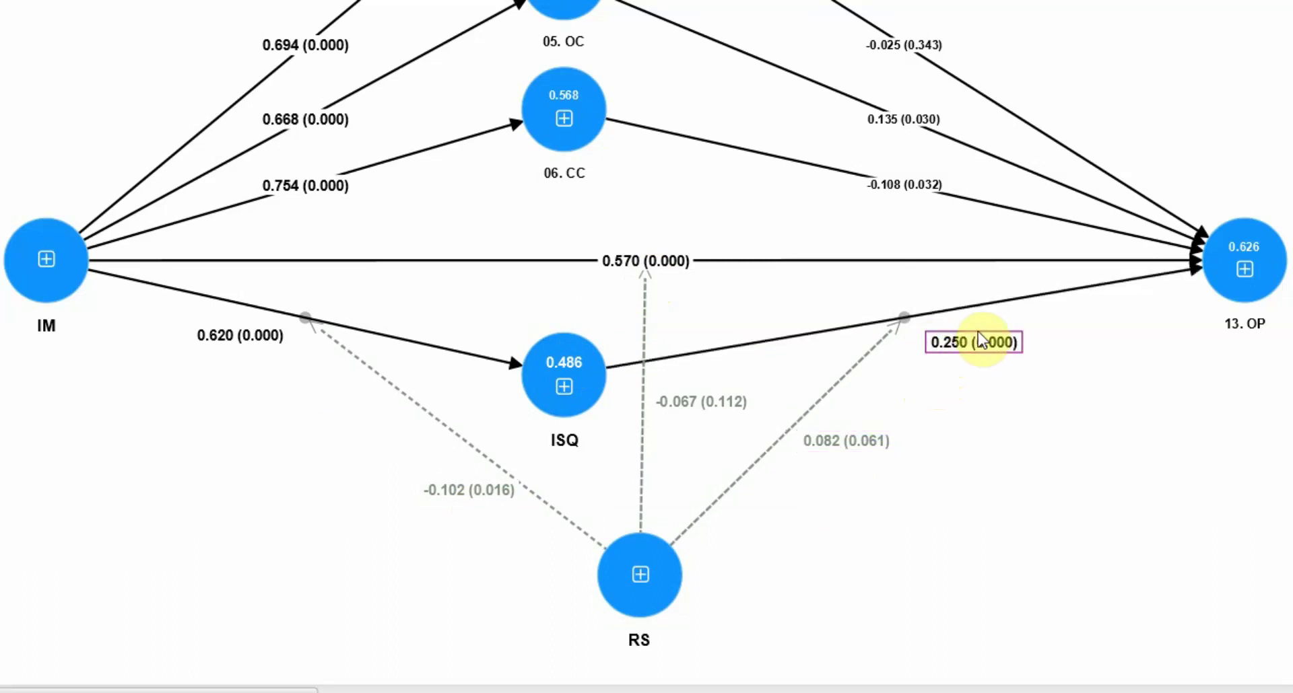
Trace how RS moderates the direct IM to OP path, the ISQ to OP path and the IM to ISQ path
{"action": "mouse_move", "coordinate": [649, 584]}
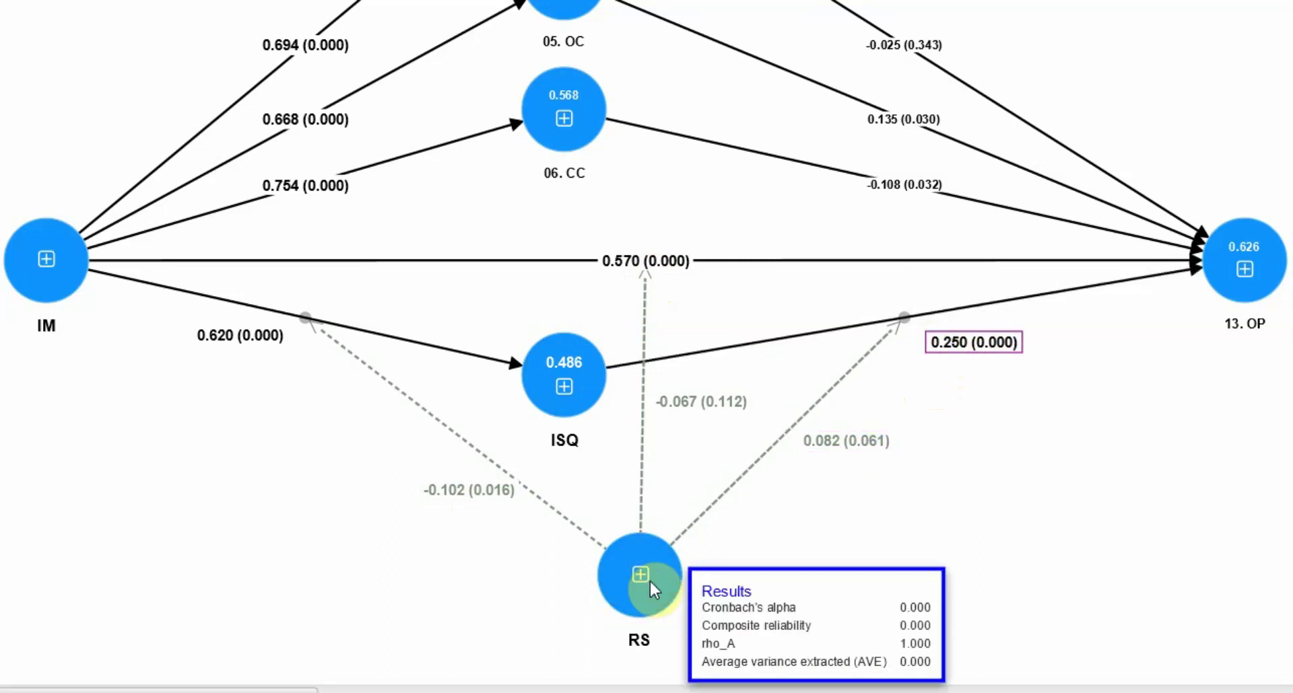
{"action": "left_click", "coordinate": [79, 288]}
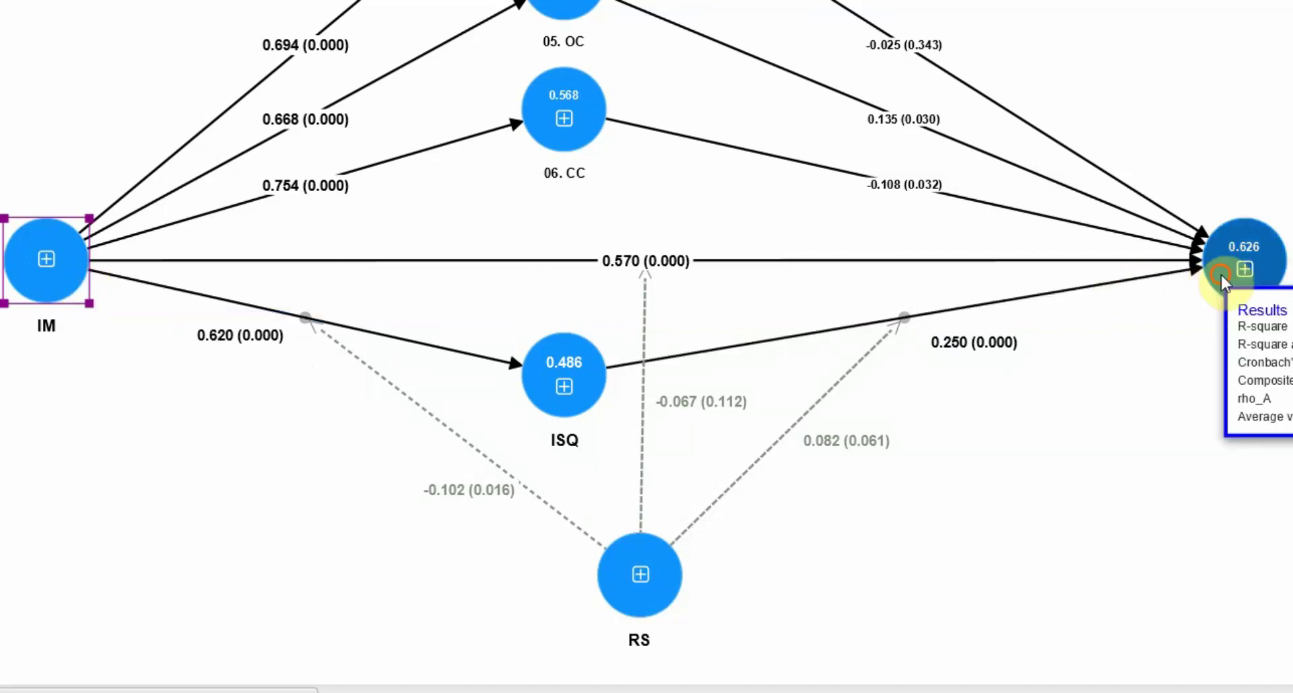
{"action": "left_click", "coordinate": [1242, 269]}
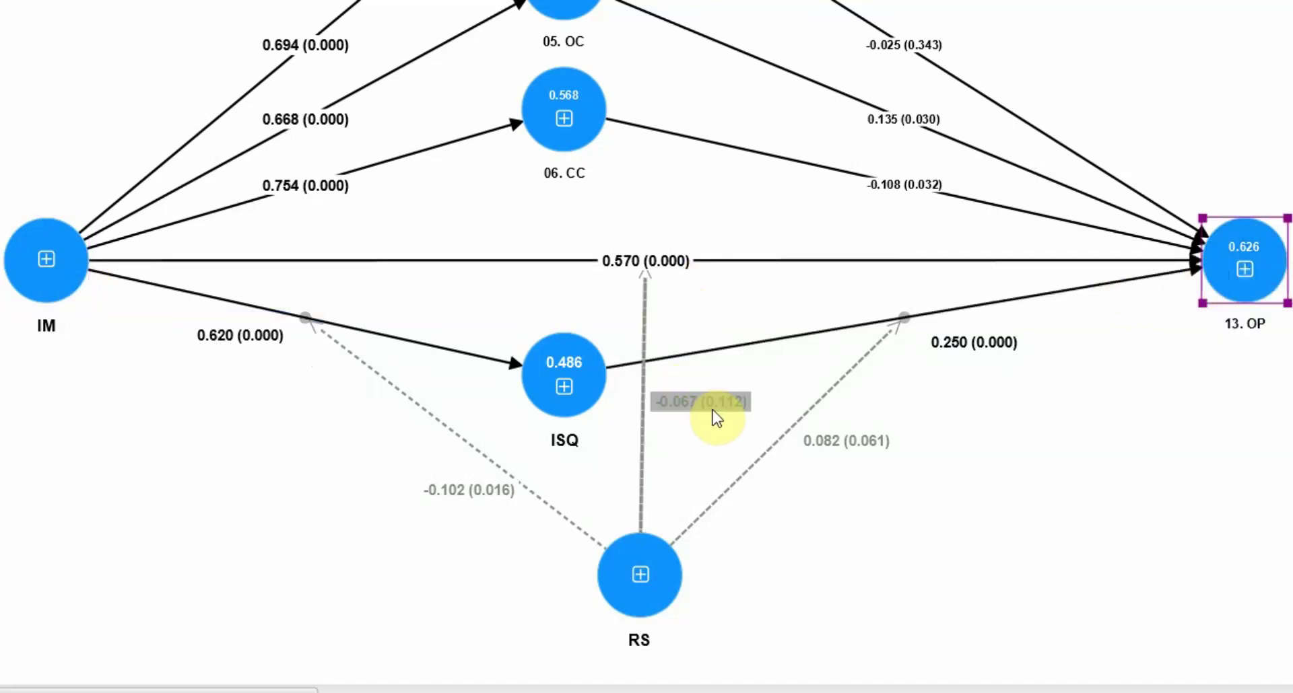
{"action": "left_click", "coordinate": [643, 418]}
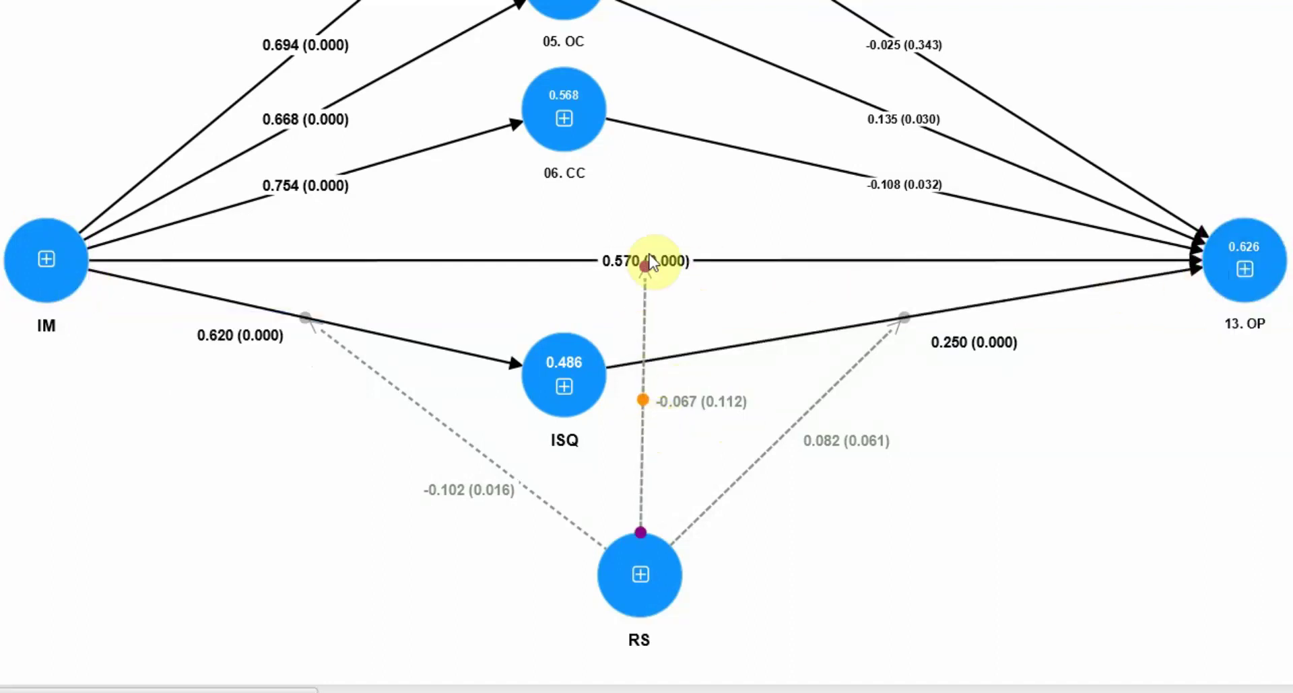
{"action": "left_click", "coordinate": [831, 419]}
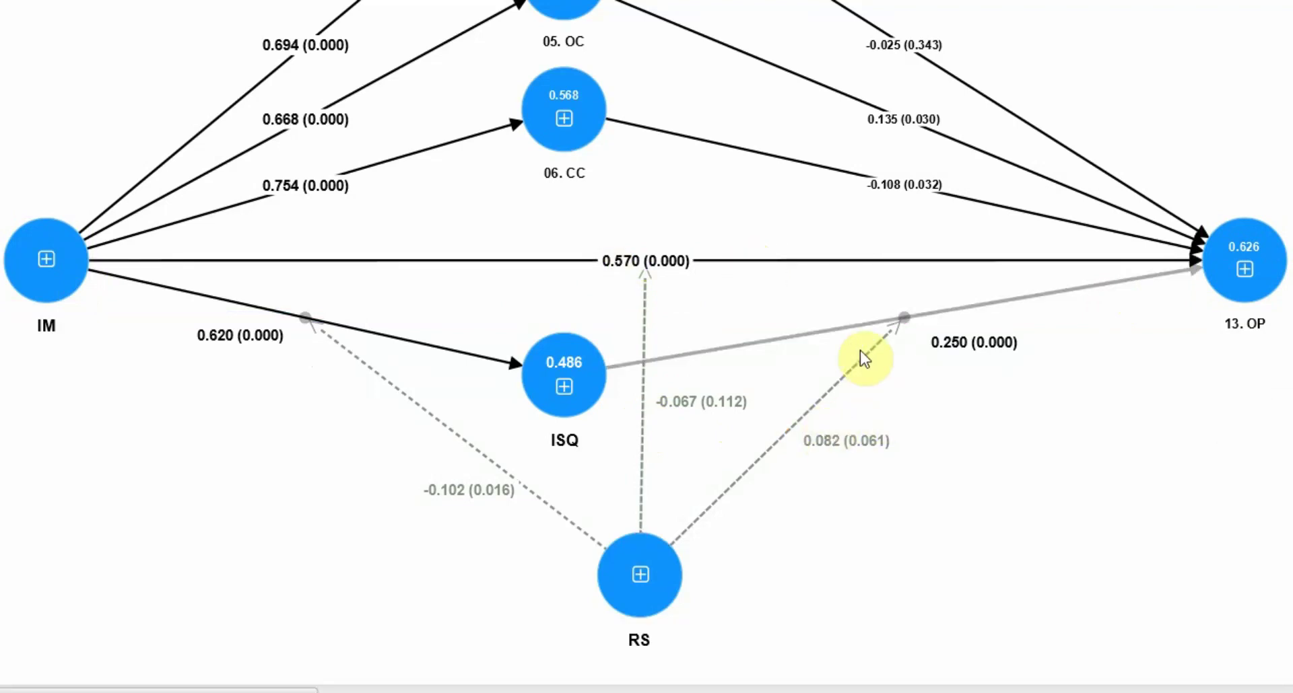
{"action": "left_click", "coordinate": [847, 327]}
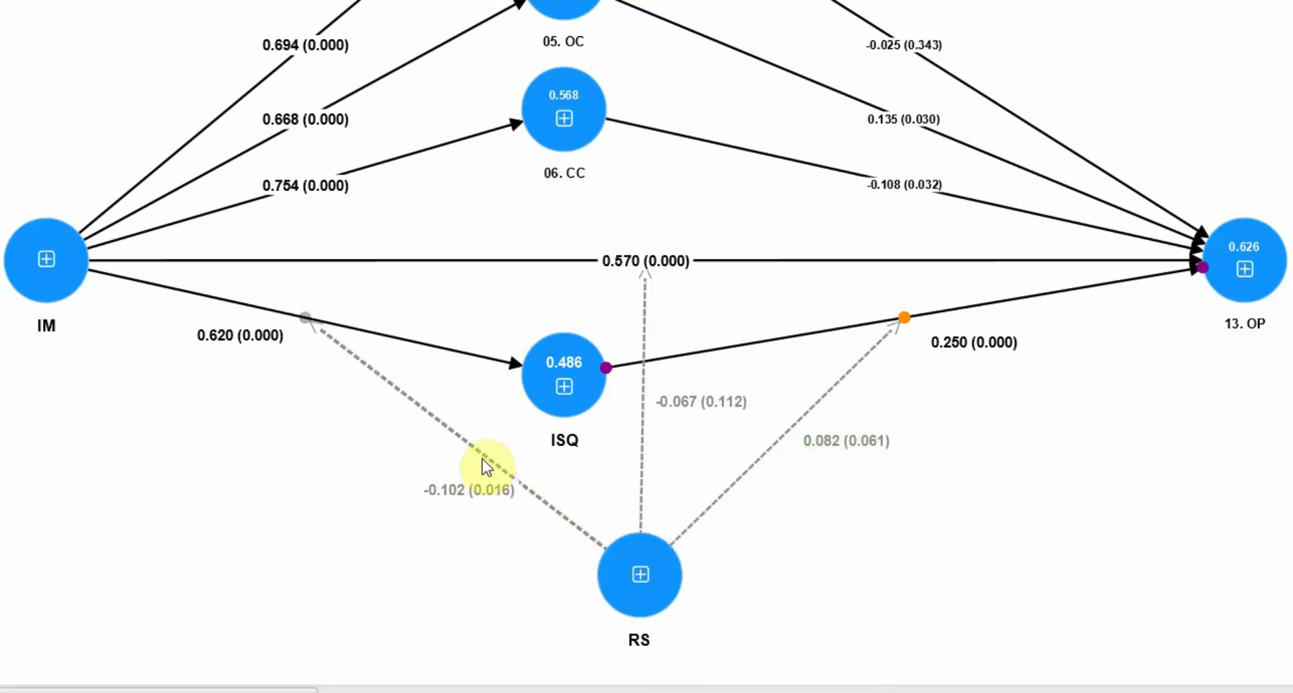
{"action": "left_click", "coordinate": [482, 459]}
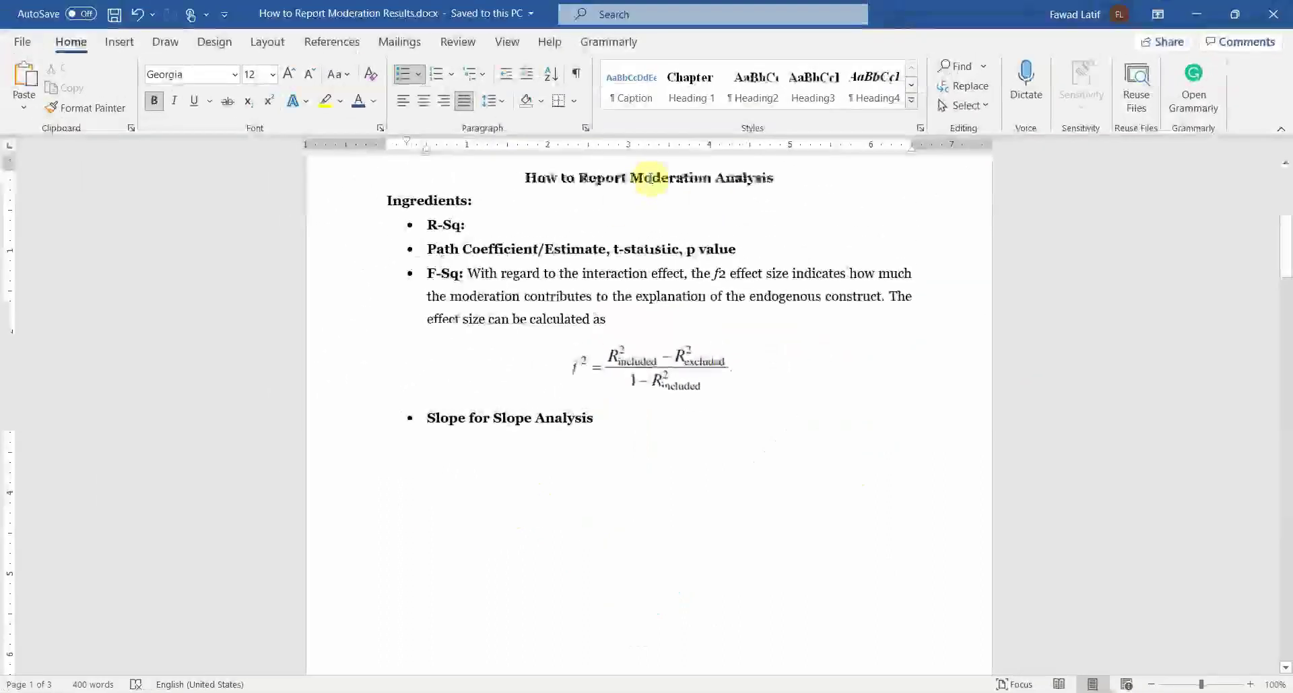
Review the ingredients for reporting moderation in the Word document: path coefficients with t-statistic and p value, F-Sq, and slope analysis
{"action": "left_click_drag", "start_coordinate": [402, 201], "coordinate": [648, 251]}
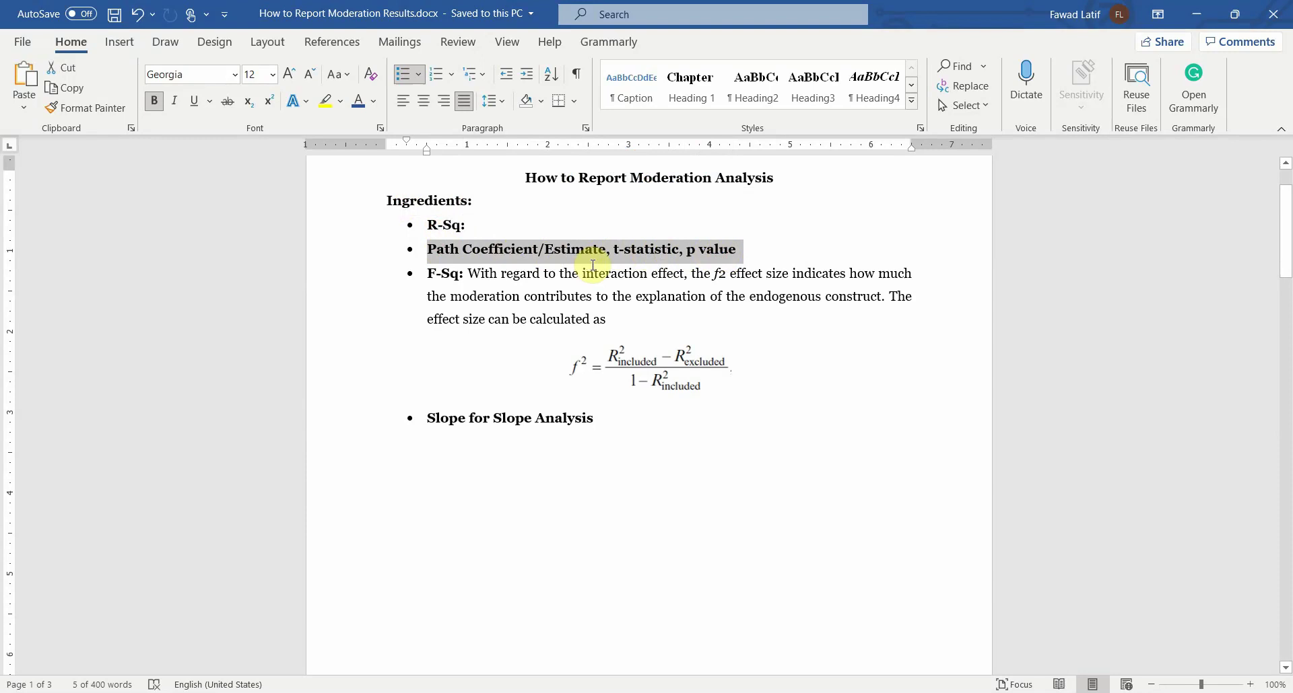
{"action": "left_click_drag", "start_coordinate": [428, 275], "coordinate": [576, 301]}
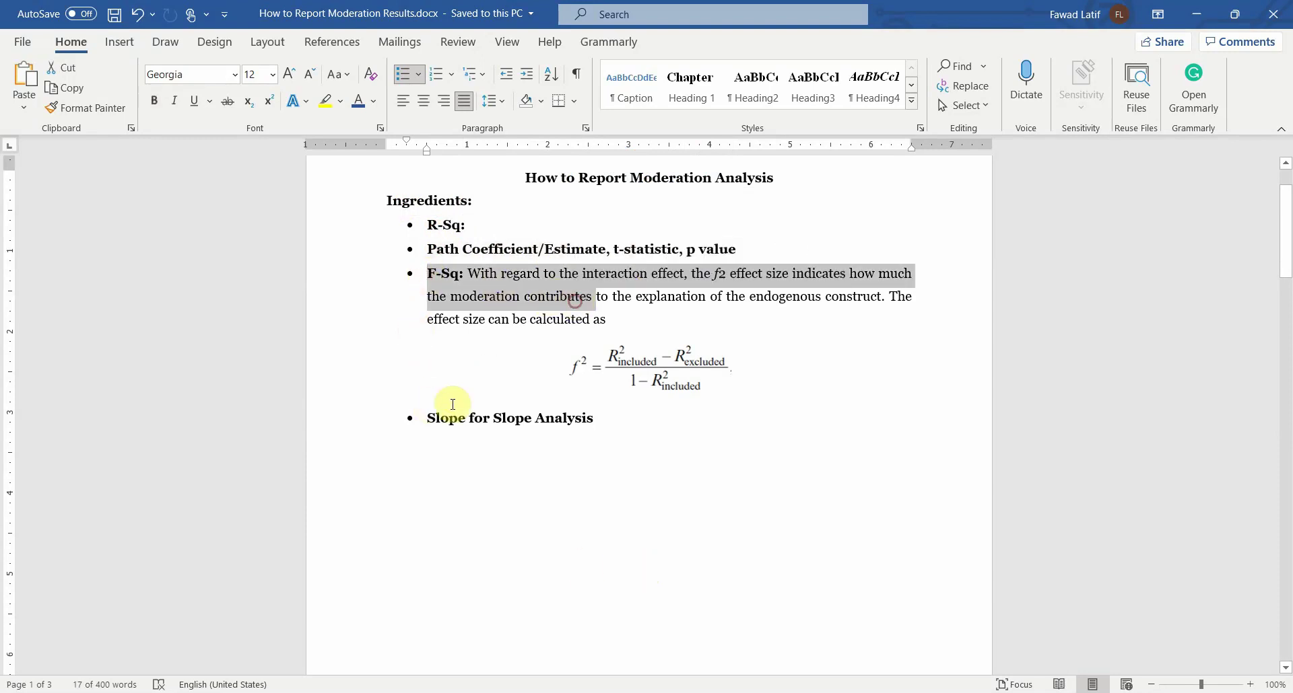
{"action": "left_click_drag", "start_coordinate": [426, 418], "coordinate": [496, 419]}
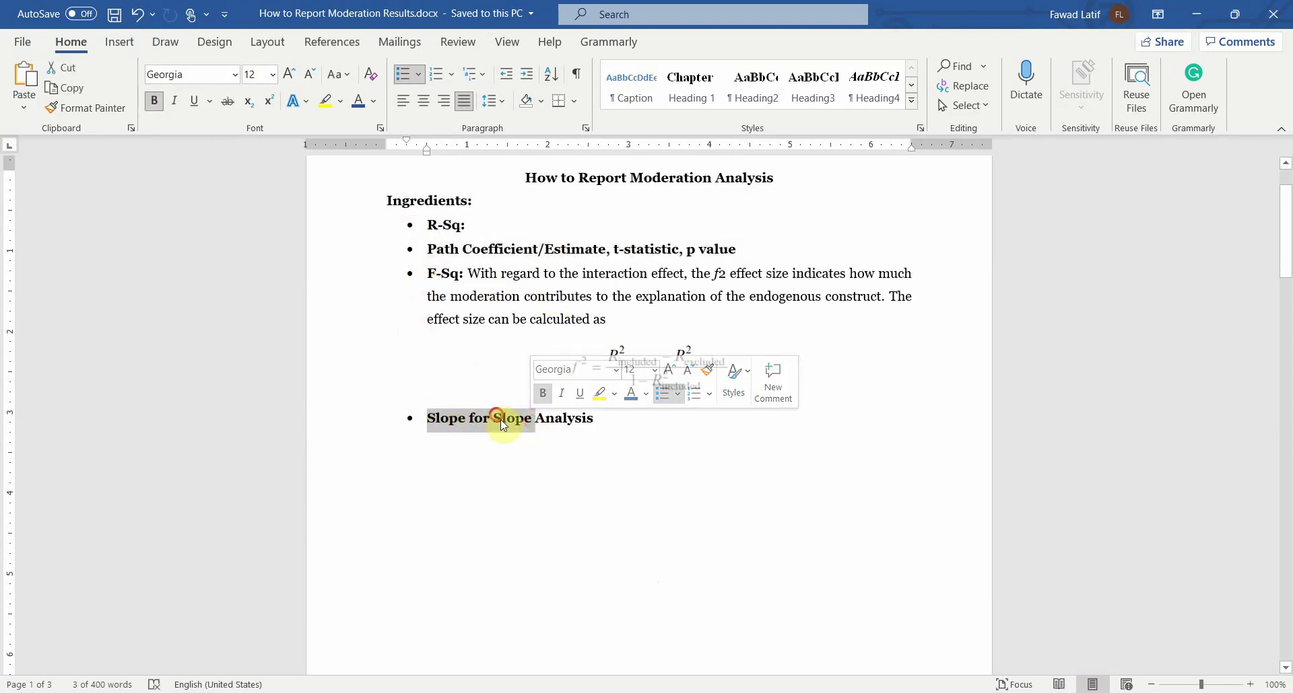
{"action": "left_click", "coordinate": [494, 418]}
Switch to SmartPLS and examine the path coefficients of the RS interaction terms in the bootstrapping report
{"action": "left_click", "coordinate": [767, 692]}
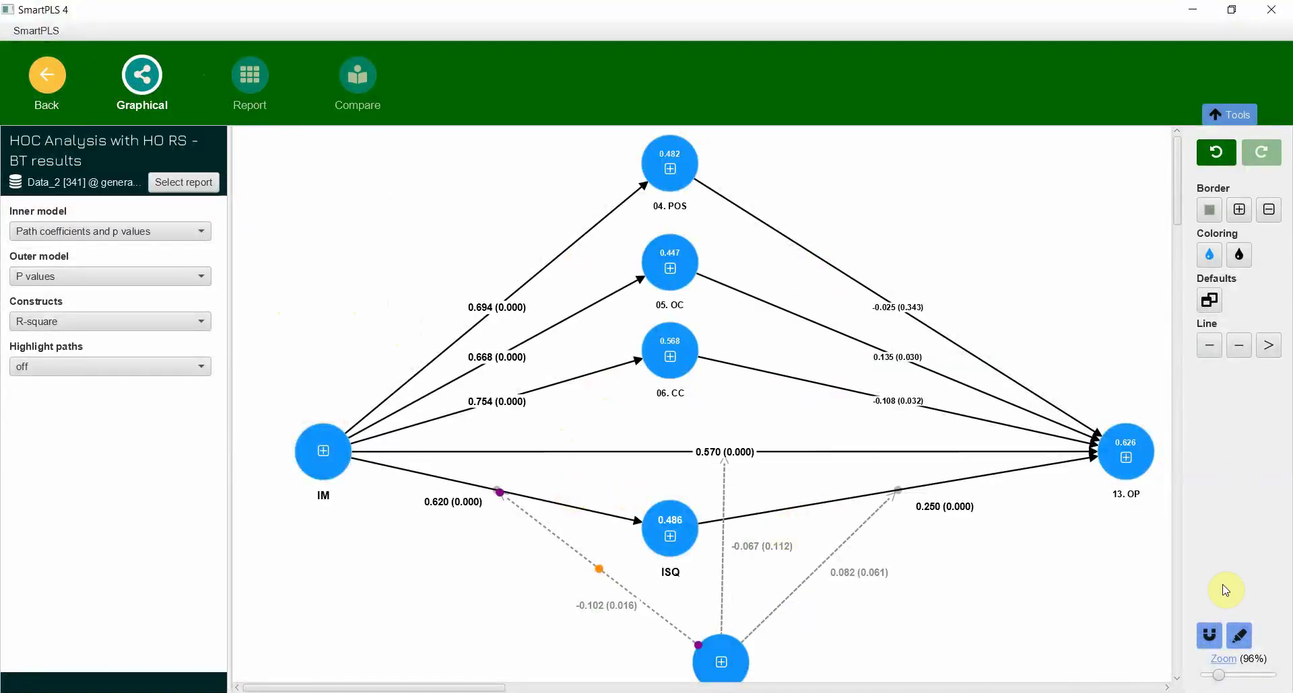
{"action": "left_click", "coordinate": [248, 88]}
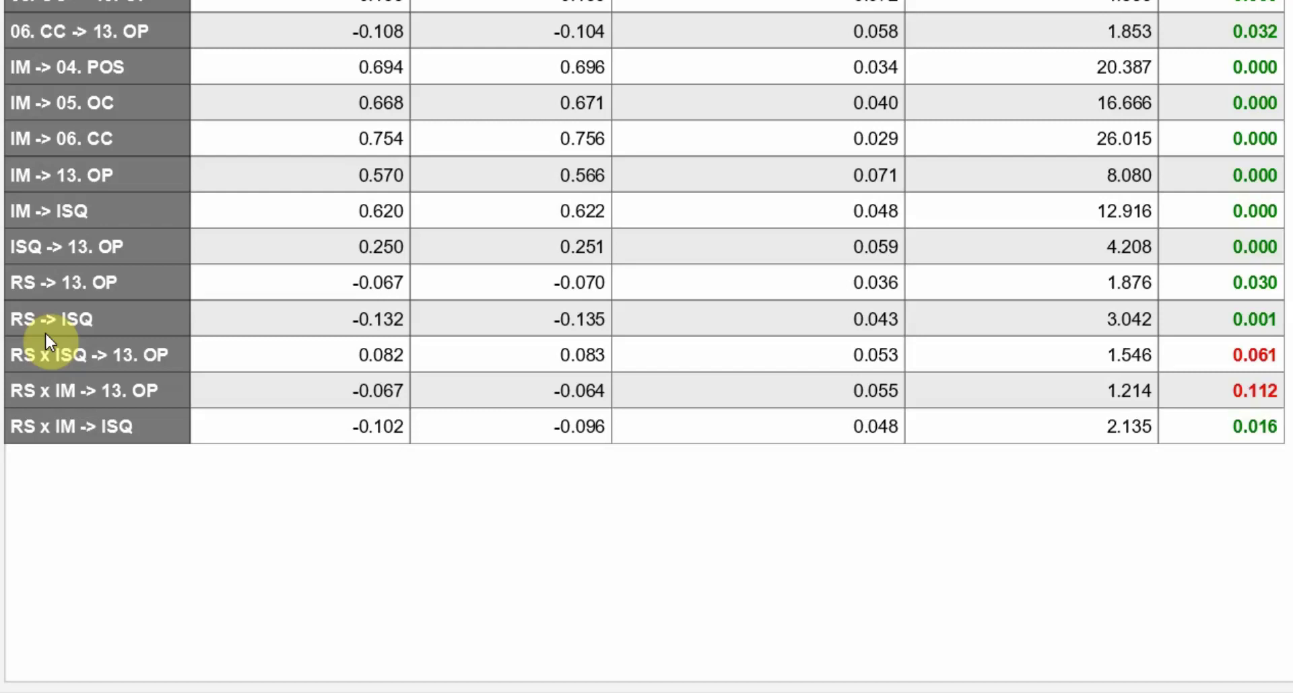
{"action": "left_click_drag", "start_coordinate": [43, 338], "coordinate": [1212, 431]}
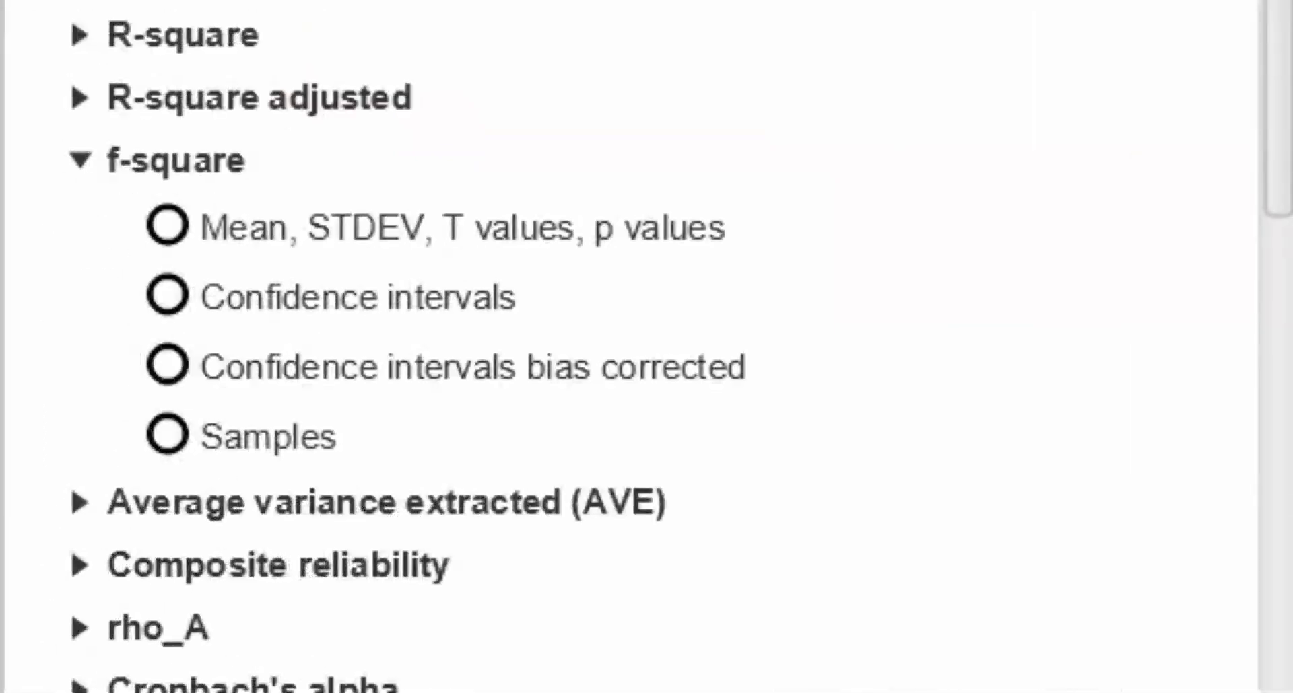
Open the f-square mean, STDEV, T values and p values table and examine the three RS interaction rows
{"action": "left_click", "coordinate": [164, 140]}
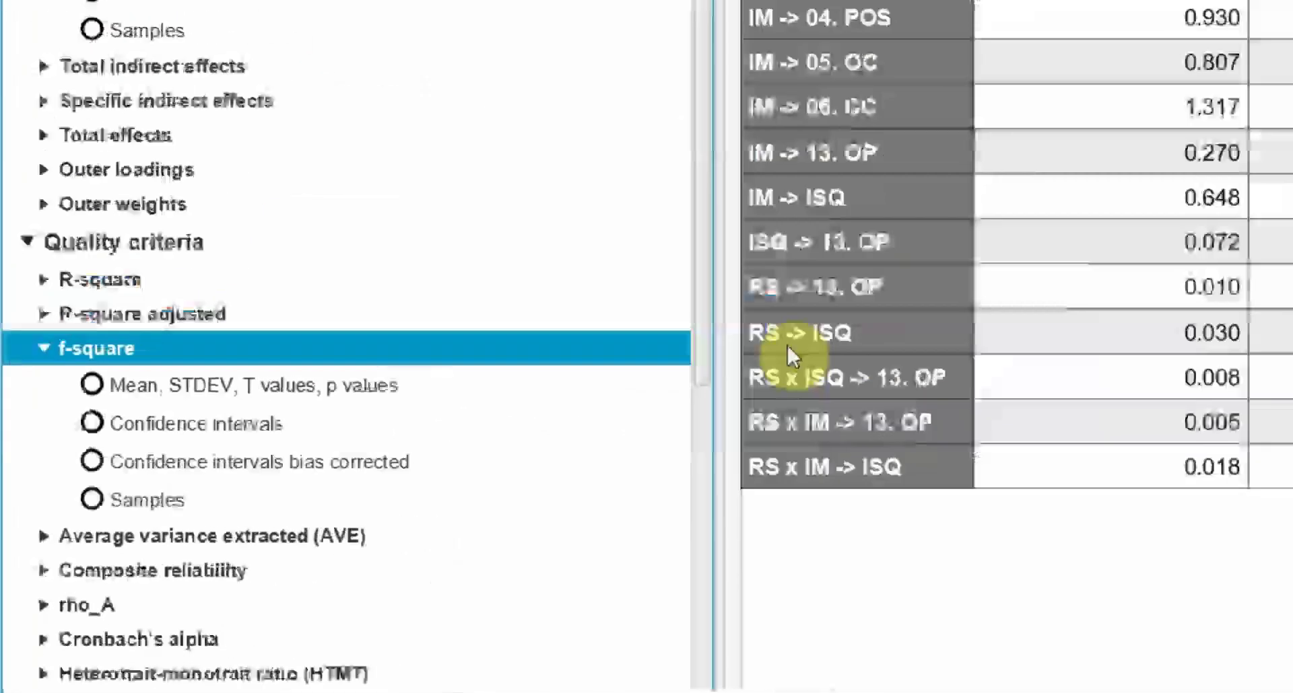
{"action": "left_click_drag", "start_coordinate": [592, 456], "coordinate": [1097, 507]}
{"action": "left_click", "coordinate": [455, 453]}
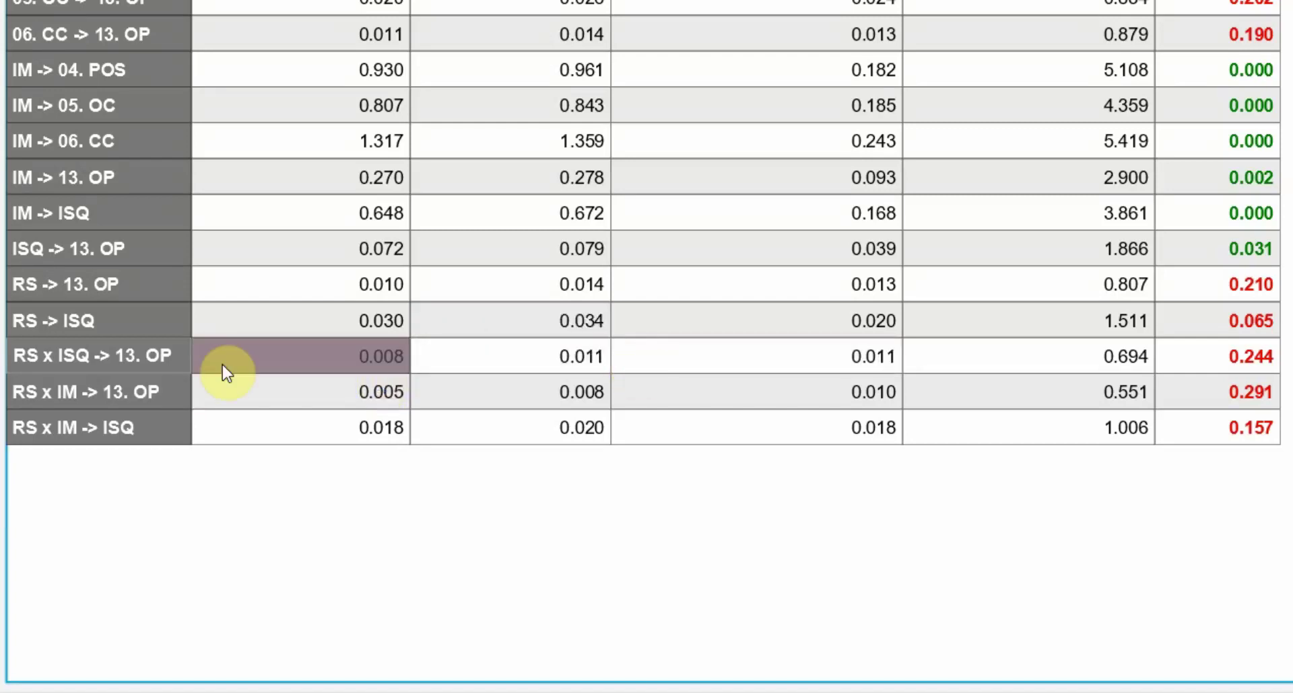
{"action": "left_click", "coordinate": [107, 357]}
{"action": "left_click_drag", "start_coordinate": [107, 358], "coordinate": [1177, 415]}
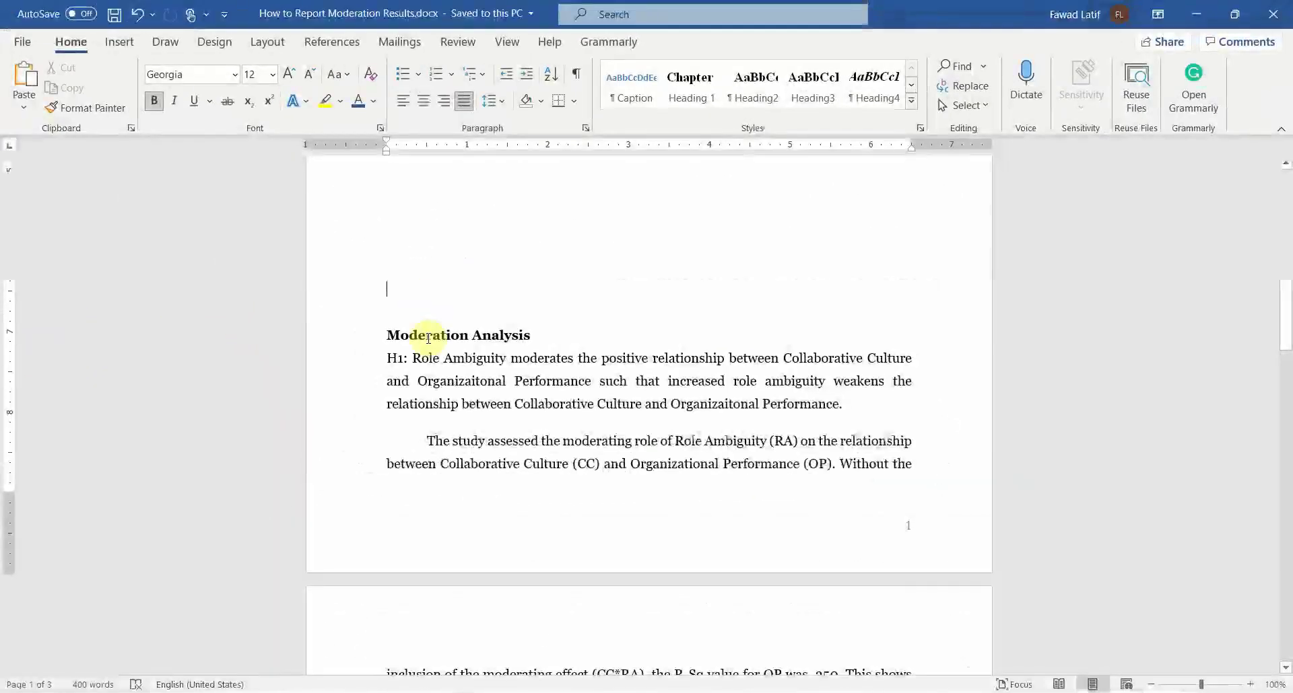
Switch to the Word document and insert blank lines above the Moderation Analysis heading so the section starts on the next page
{"action": "key", "text": "Return"}
{"action": "key", "text": "Return"}
{"action": "key", "text": "Return"}
{"action": "key", "text": "Return"}
{"action": "key", "text": "Return"}
{"action": "key", "text": "Return"}
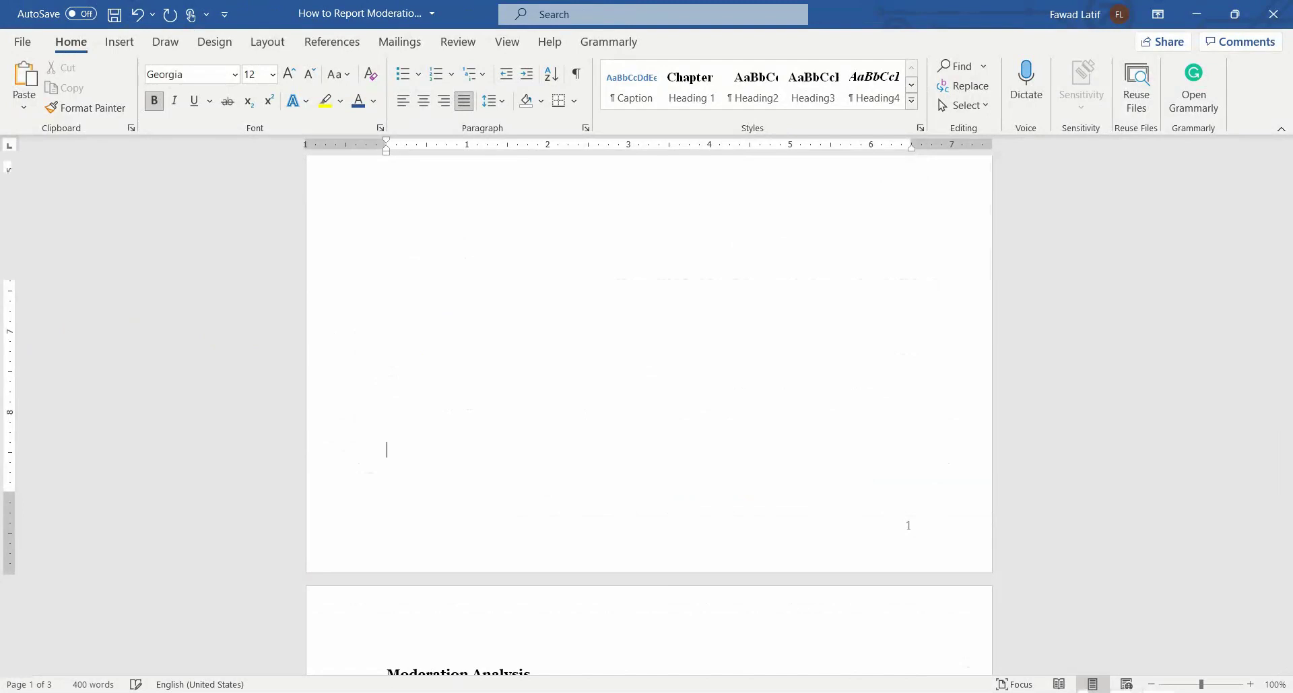
{"action": "scroll", "coordinate": [454, 367], "scroll_direction": "down", "scroll_amount": 5}
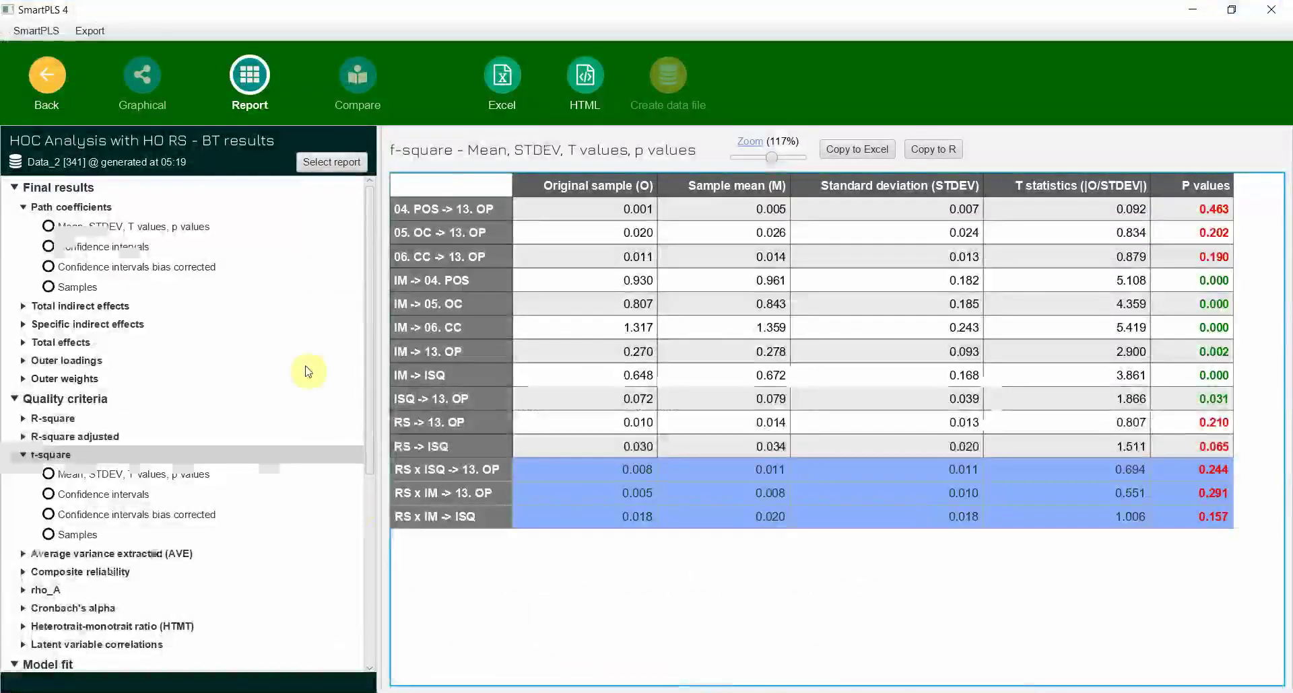
Switch to SmartPLS, check the f-square p value of RS x ISQ on OP, and reopen the path coefficients table with T and p values
{"action": "left_click", "coordinate": [1181, 474]}
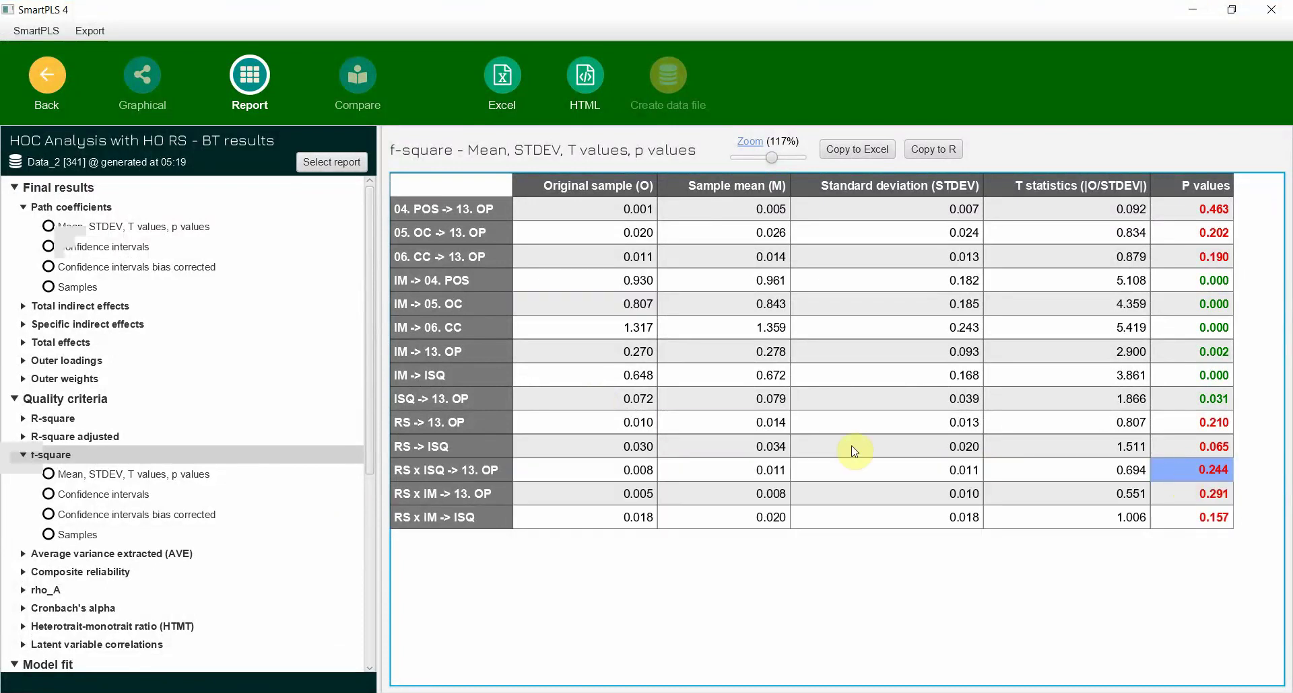
{"action": "left_click", "coordinate": [61, 227]}
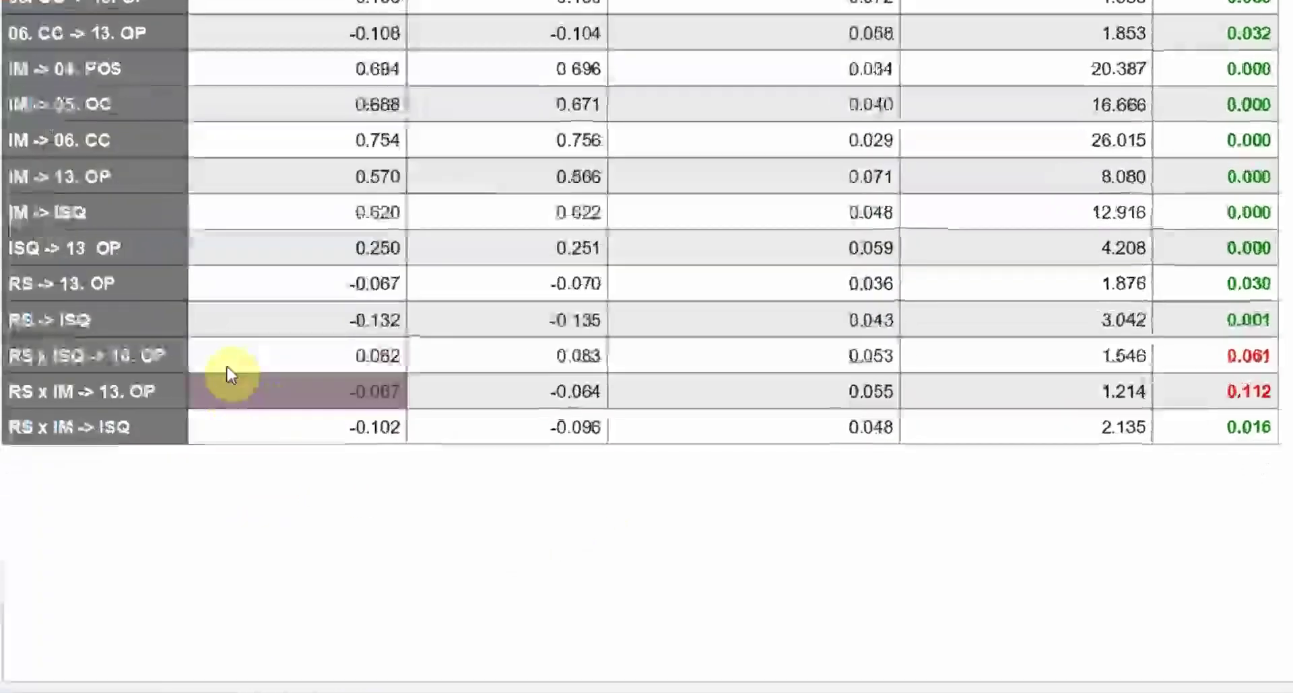
{"action": "left_click", "coordinate": [556, 515]}
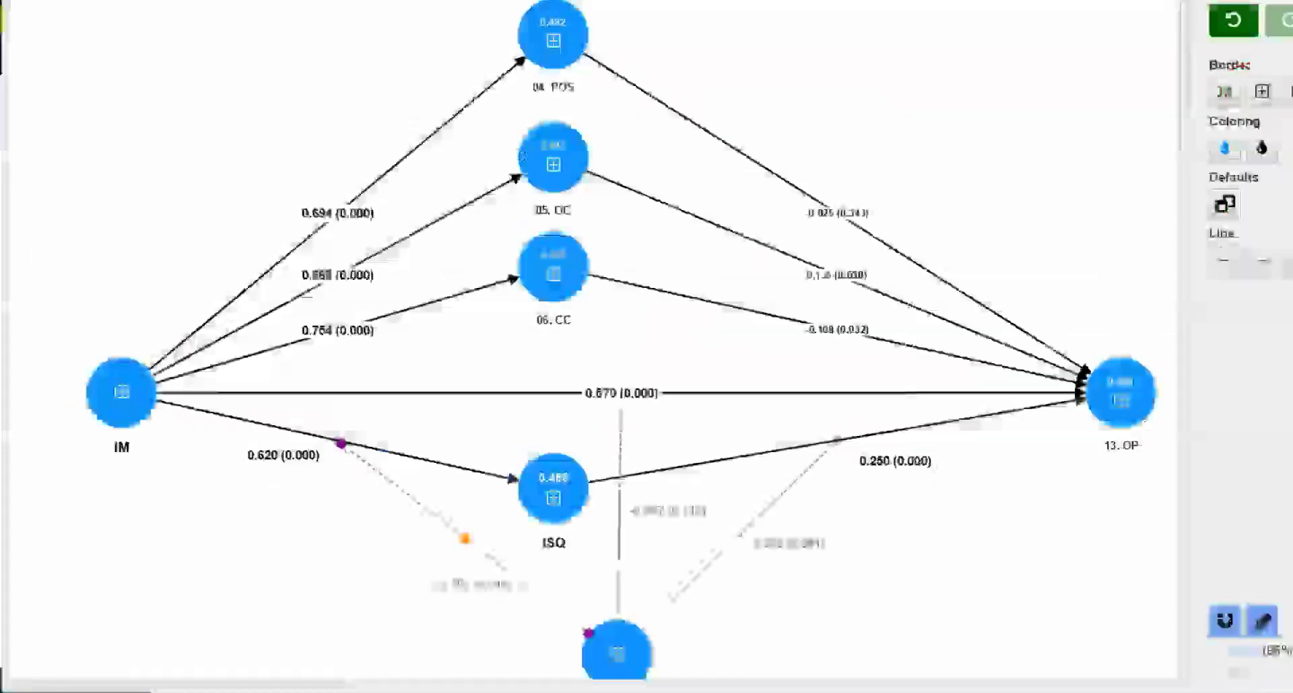
In the graphical model, raise RS closer to ISQ and review the IM and ISQ constructs that it moderates
{"action": "left_click", "coordinate": [717, 655]}
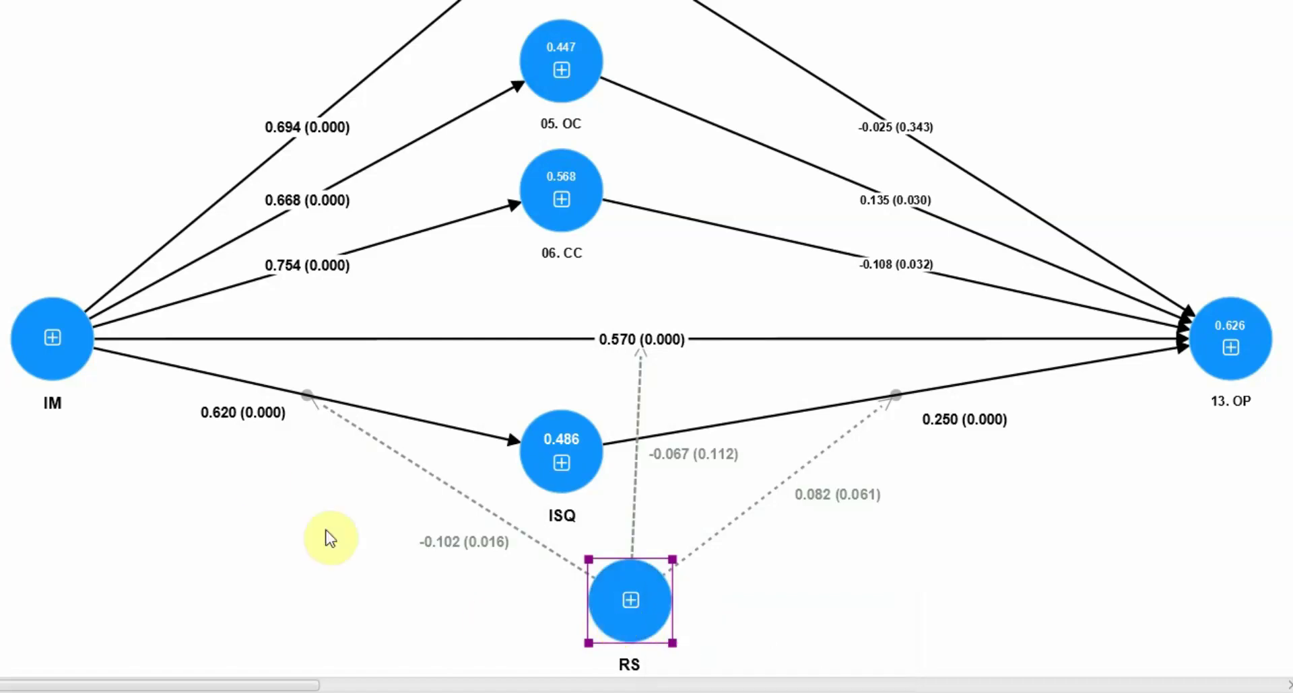
{"action": "left_click", "coordinate": [79, 353]}
{"action": "left_click", "coordinate": [573, 458]}
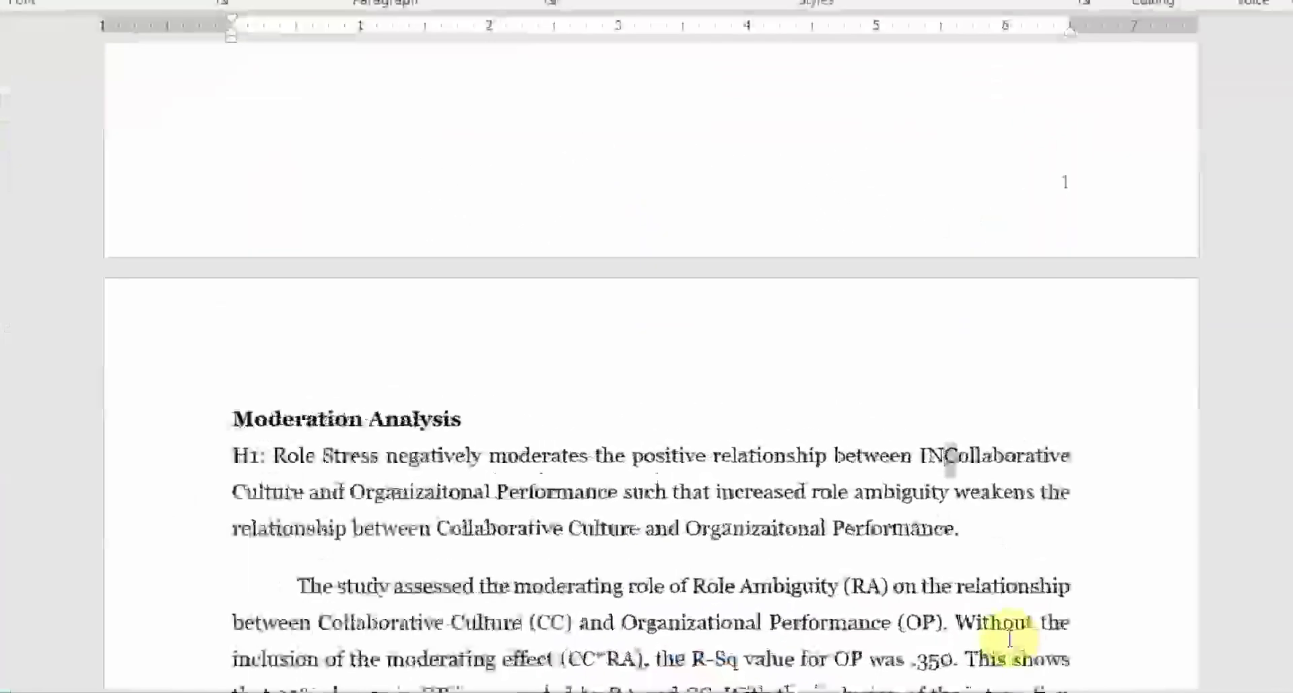
In the Word document's H1 statement, name the moderated relationship as between IM and ISQ, replacing Collaborative Culture and Organizational Performance
{"action": "key", "text": "BackSpace"}
{"action": "type", "text": "M"}
{"action": "key", "text": "ctrl+Delete"}
{"action": "key", "text": "ctrl+Delete"}
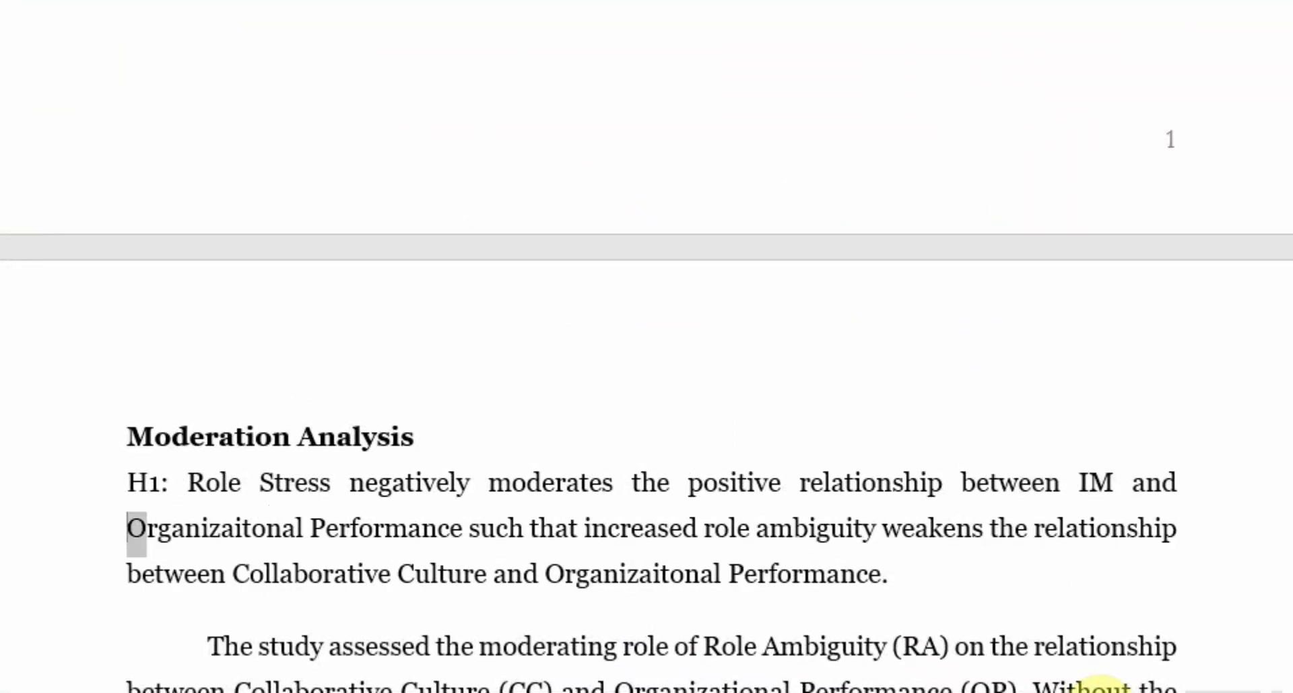
{"action": "key", "text": "shift+Right"}
{"action": "key", "text": "shift+Right"}
{"action": "key", "text": "shift+Right"}
{"action": "key", "text": "shift+Right"}
{"action": "key", "text": "shift+Right"}
{"action": "key", "text": "shift+Right"}
{"action": "key", "text": "shift+Right"}
{"action": "key", "text": "shift+Right"}
{"action": "key", "text": "shift+Right"}
{"action": "key", "text": "shift+Right"}
{"action": "key", "text": "shift+Right"}
{"action": "key", "text": "shift+Right"}
{"action": "key", "text": "shift+Right"}
{"action": "key", "text": "shift+Right"}
{"action": "key", "text": "shift+Right"}
{"action": "key", "text": "shift+Right"}
{"action": "key", "text": "shift+Right"}
{"action": "key", "text": "shift+Right"}
{"action": "key", "text": "shift+Right"}
{"action": "key", "text": "shift+Right"}
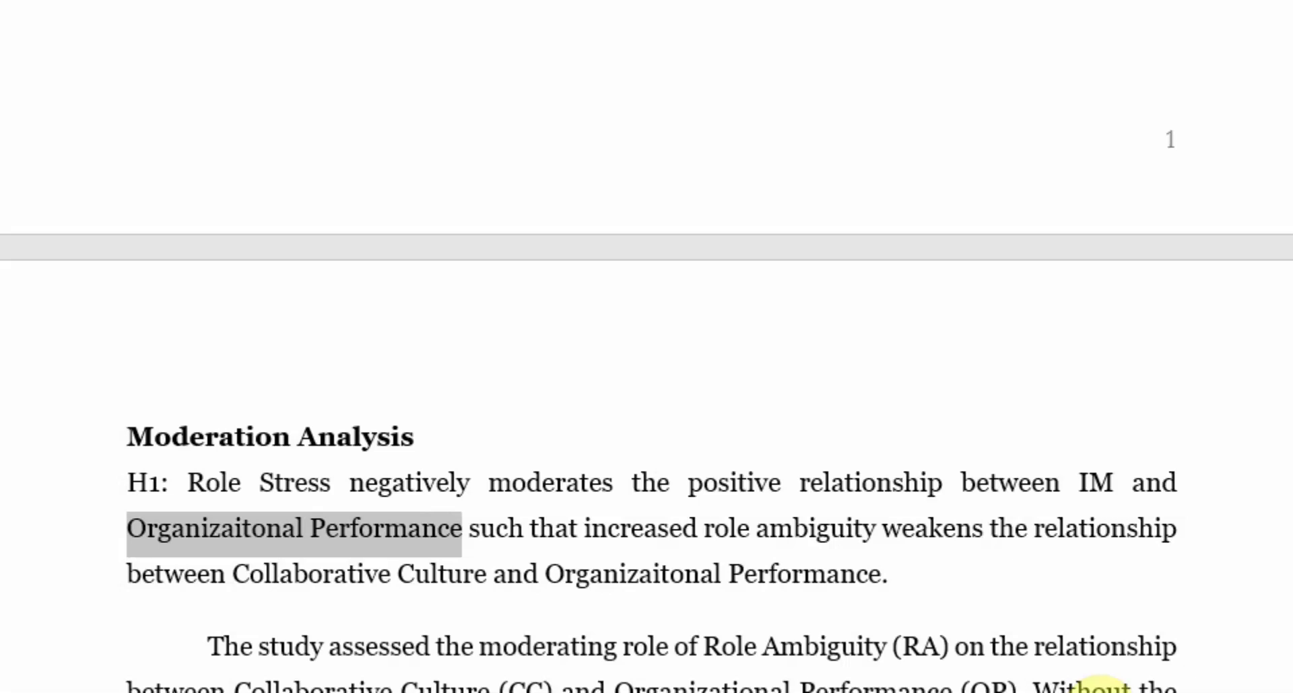
{"action": "type", "text": "ISQ such"}
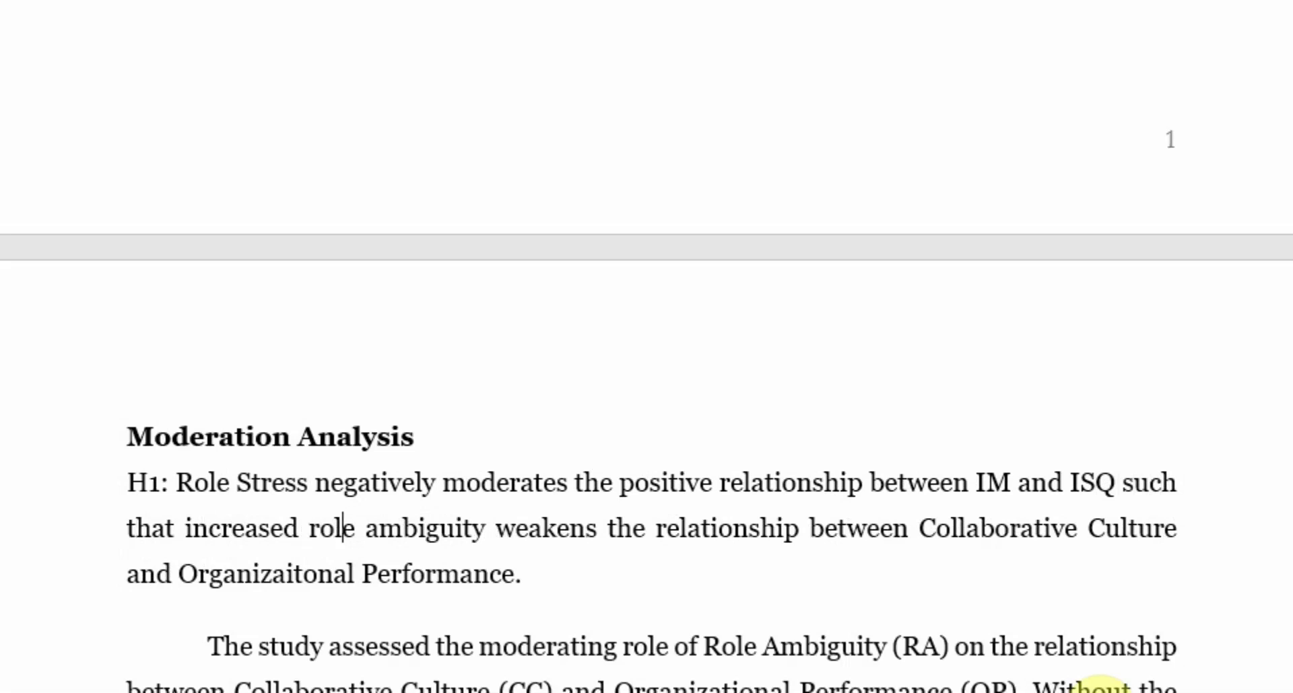
In the H1 statement, change "increased role ambiguity" to "increased role stress"
{"action": "key", "text": "Right"}
{"action": "key", "text": "Right"}
{"action": "type", "text": "stress"}
{"action": "key", "text": "shift+Right"}
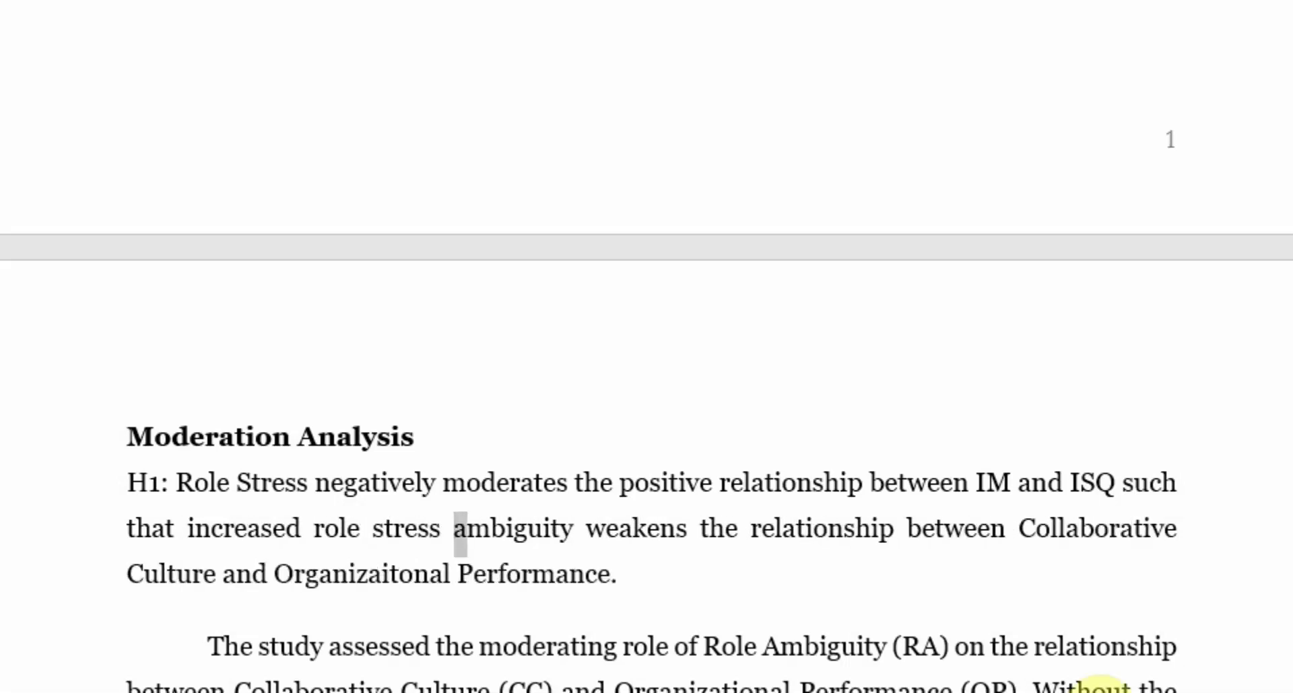
{"action": "key", "text": "shift+Right"}
{"action": "key", "text": "shift+Right"}
{"action": "key", "text": "shift+Right"}
{"action": "key", "text": "shift+Right"}
{"action": "key", "text": "shift+Right"}
{"action": "key", "text": "shift+Right"}
{"action": "key", "text": "BackSpace"}
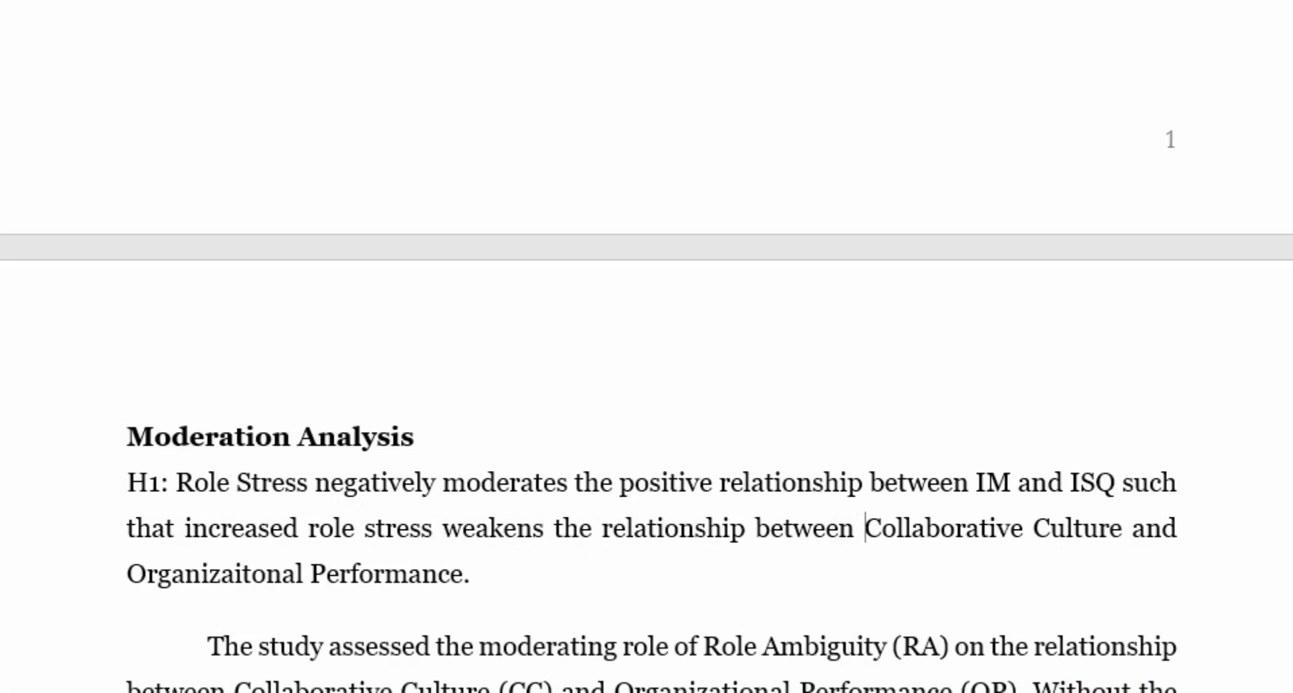
In the closing clause of H1, name the weakened relationship as between IM and ISQ, replacing Collaborative Culture and Organizational Performance
{"action": "type", "text": "IM"}
{"action": "key", "text": "ctrl+shift+Right"}
{"action": "key", "text": "ctrl+shift+Right"}
{"action": "key", "text": "BackSpace"}
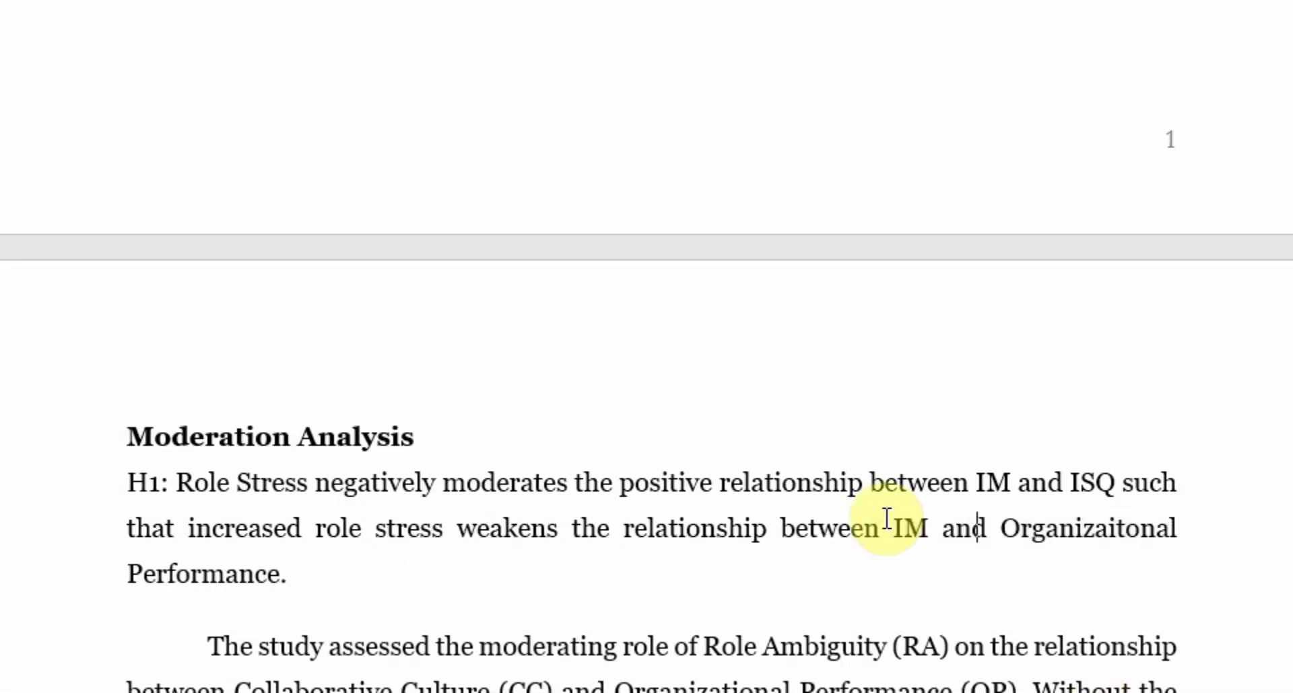
{"action": "type", "text": "ISQ"}
{"action": "key", "text": "ctrl+shift+Down"}
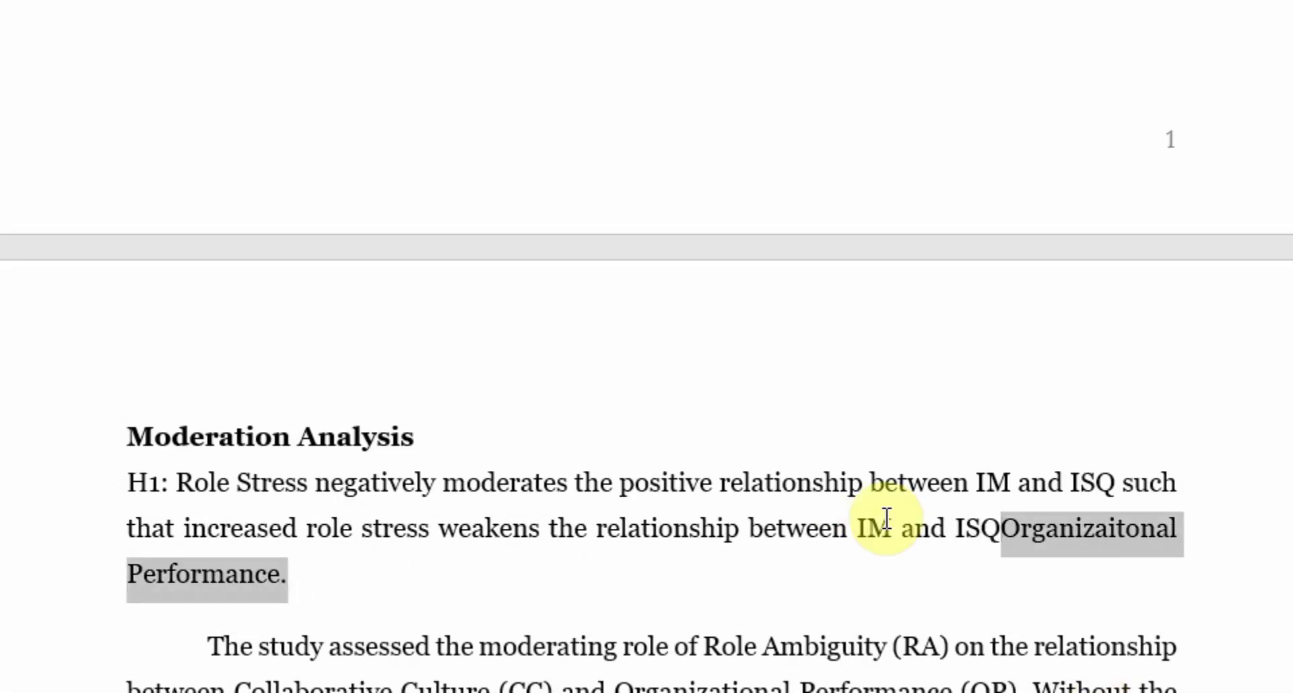
{"action": "key", "text": "BackSpace"}
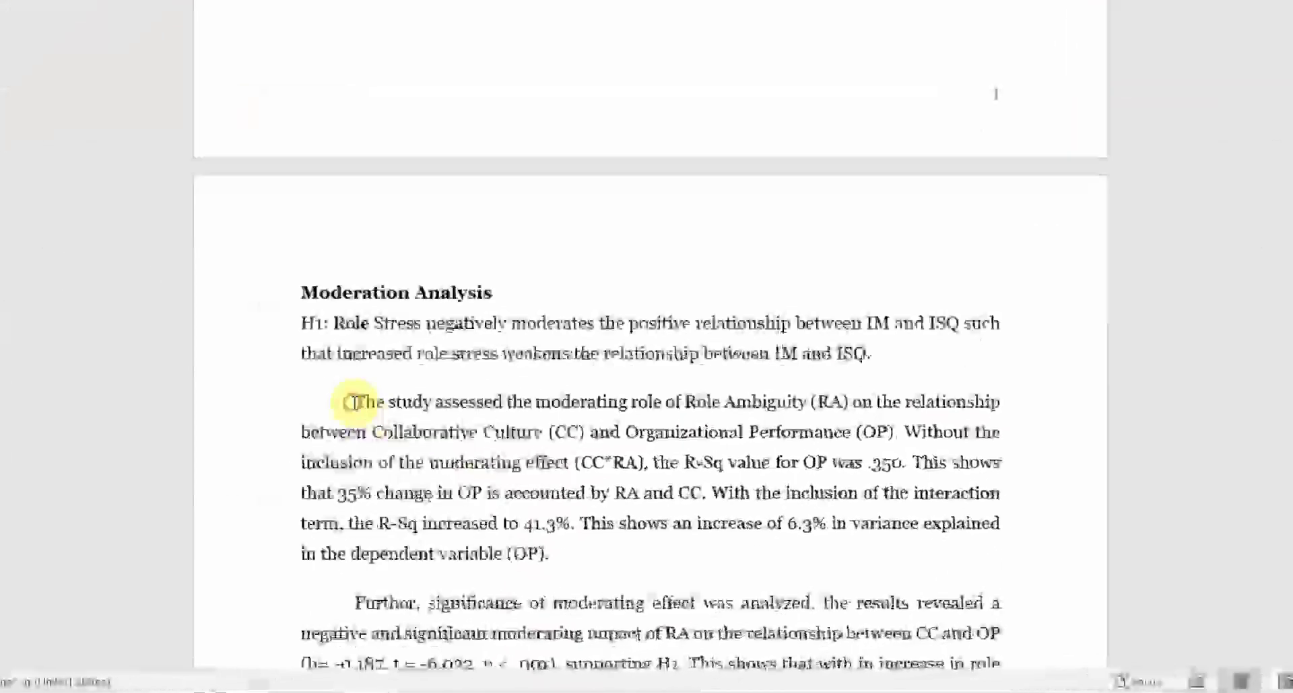
In the paragraph below H1, change the moderator Role Ambiguity (RA) to Role Stress (RS) in the opening sentence
{"action": "left_click_drag", "start_coordinate": [355, 402], "coordinate": [662, 400]}
{"action": "left_click", "coordinate": [722, 402]}
{"action": "type", "text": "S"}
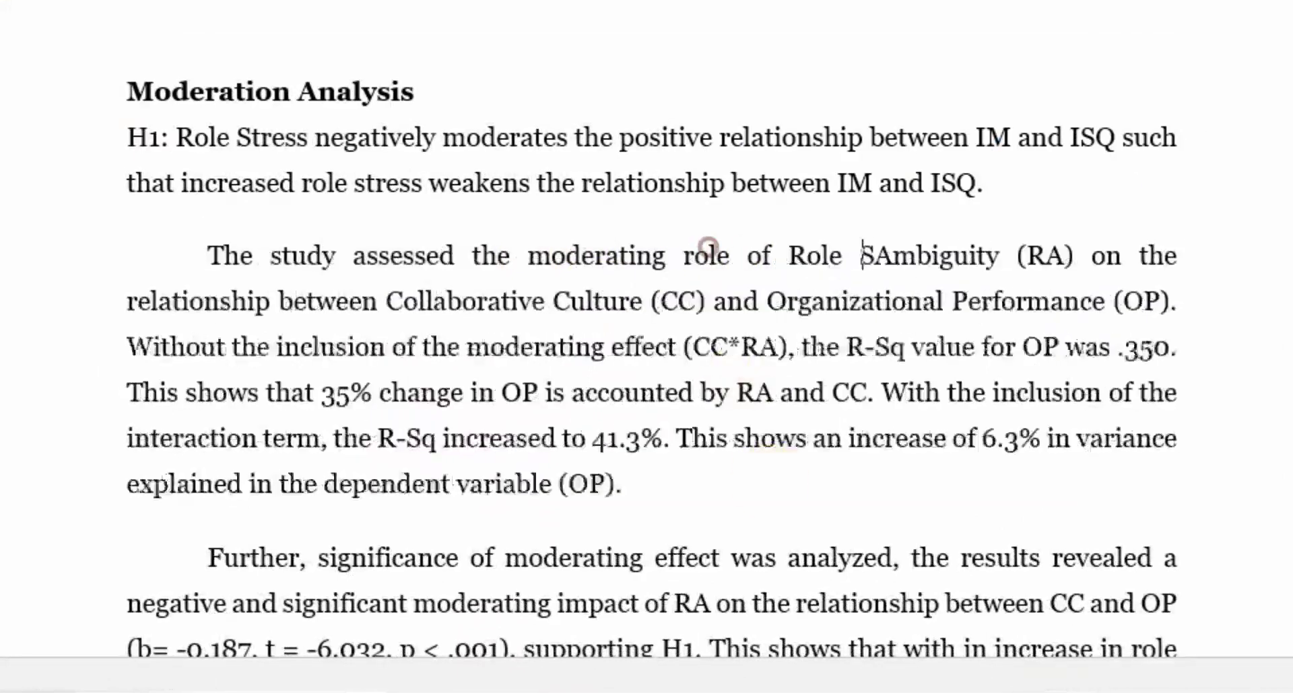
{"action": "type", "text": "tress"}
{"action": "key", "text": "ctrl+Delete"}
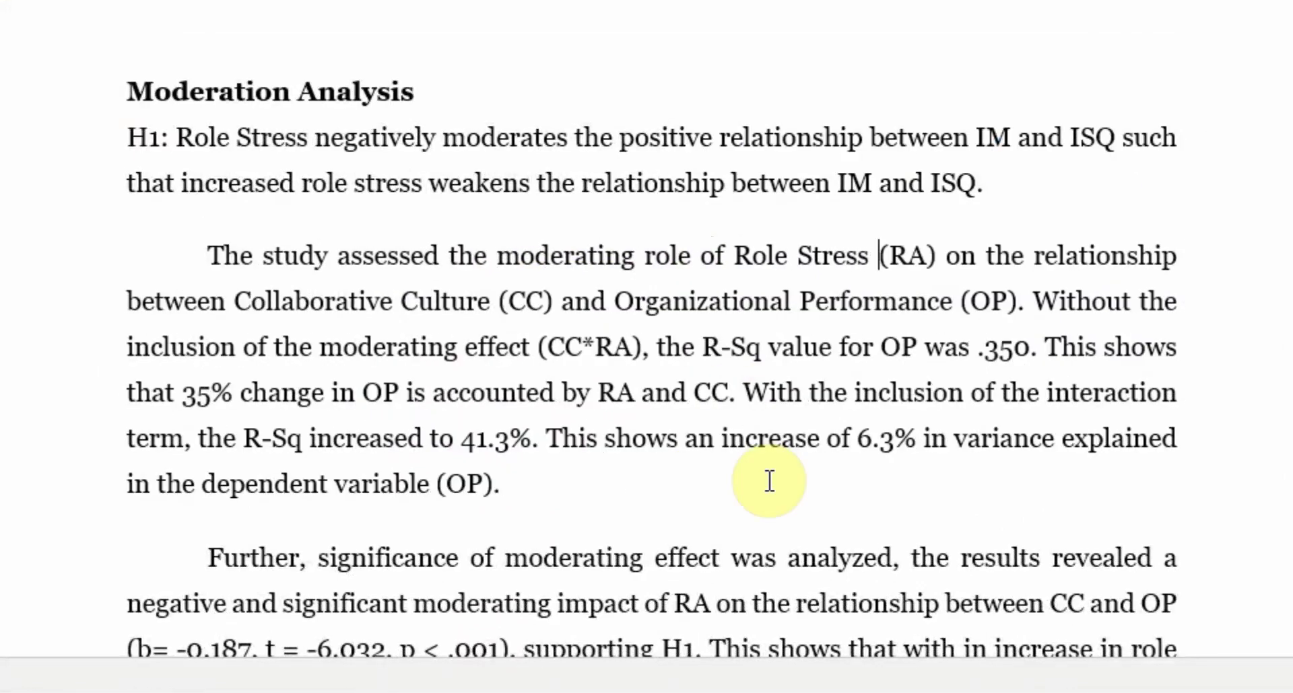
{"action": "type", "text": "S"}
{"action": "key", "text": "Delete"}
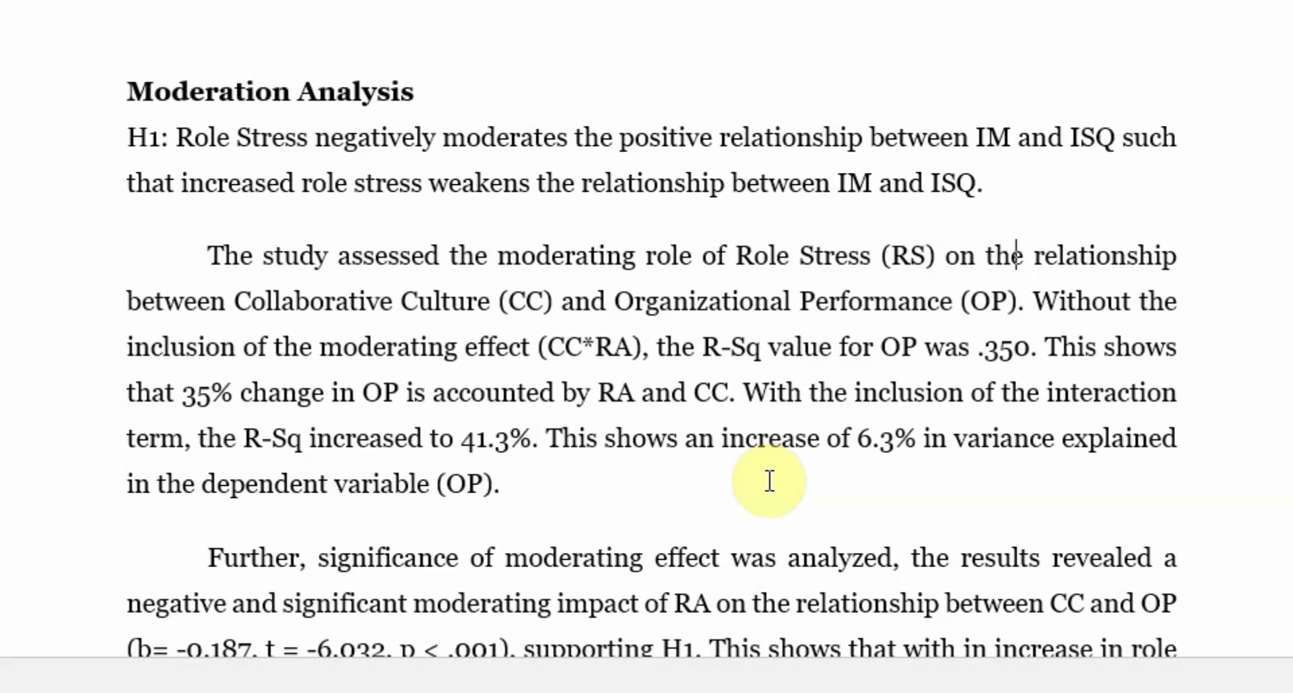
In the same sentence, replace Collaborative Culture (CC) with Internal Marketing (IM)
{"action": "key", "text": "Left"}
{"action": "type", "text": "Internal Market"}
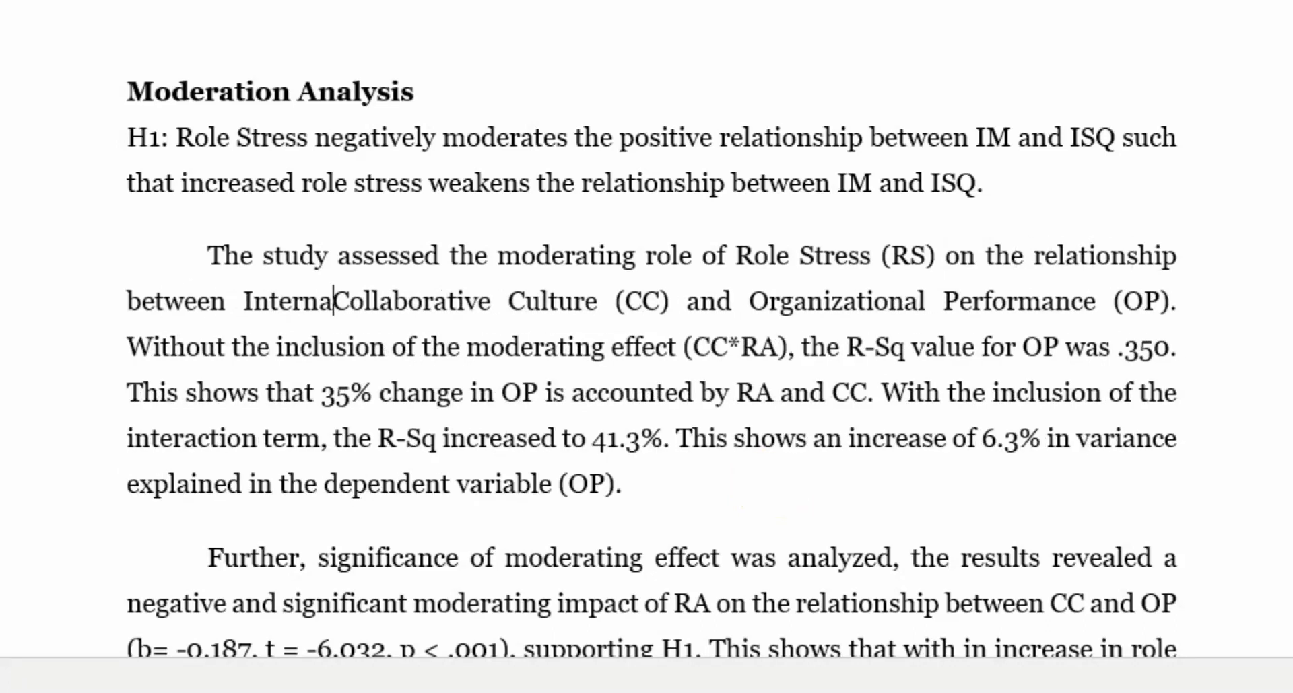
{"action": "type", "text": "ing (IM)"}
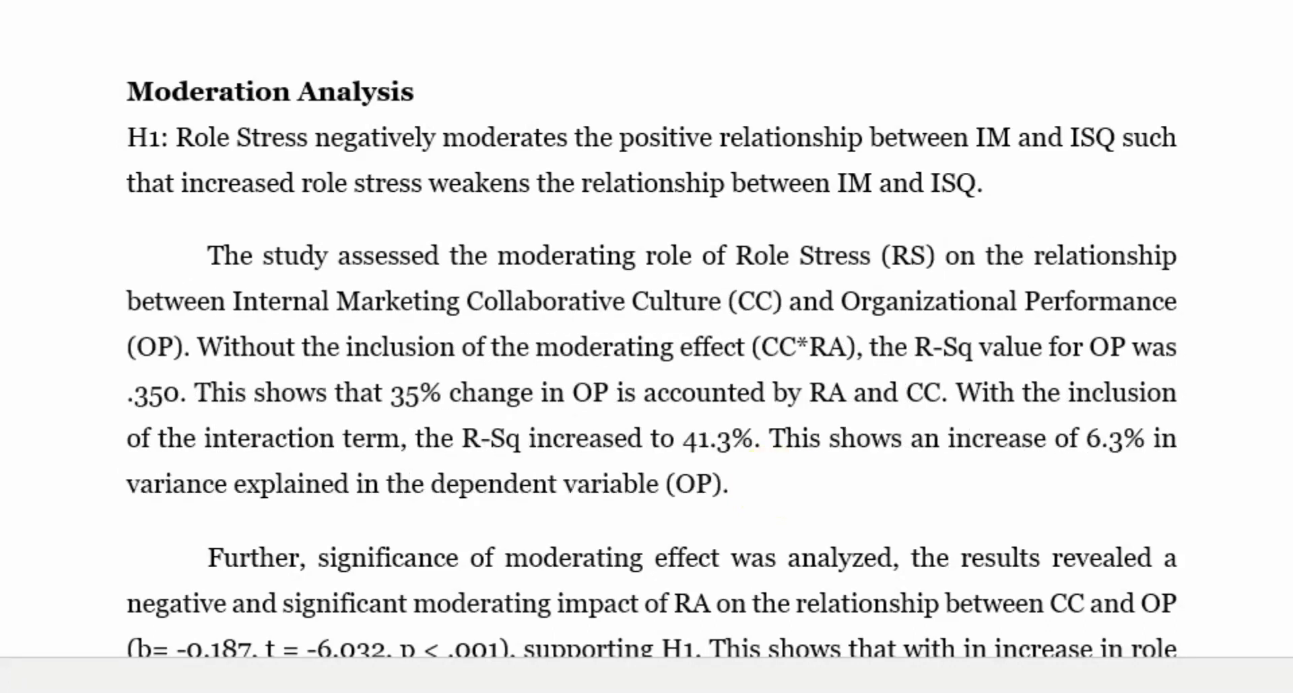
{"action": "key", "text": "ctrl+shift+Right"}
{"action": "key", "text": "ctrl+shift+Right"}
{"action": "key", "text": "ctrl+shift+Right"}
{"action": "key", "text": "shift+Left"}
{"action": "key", "text": "Delete"}
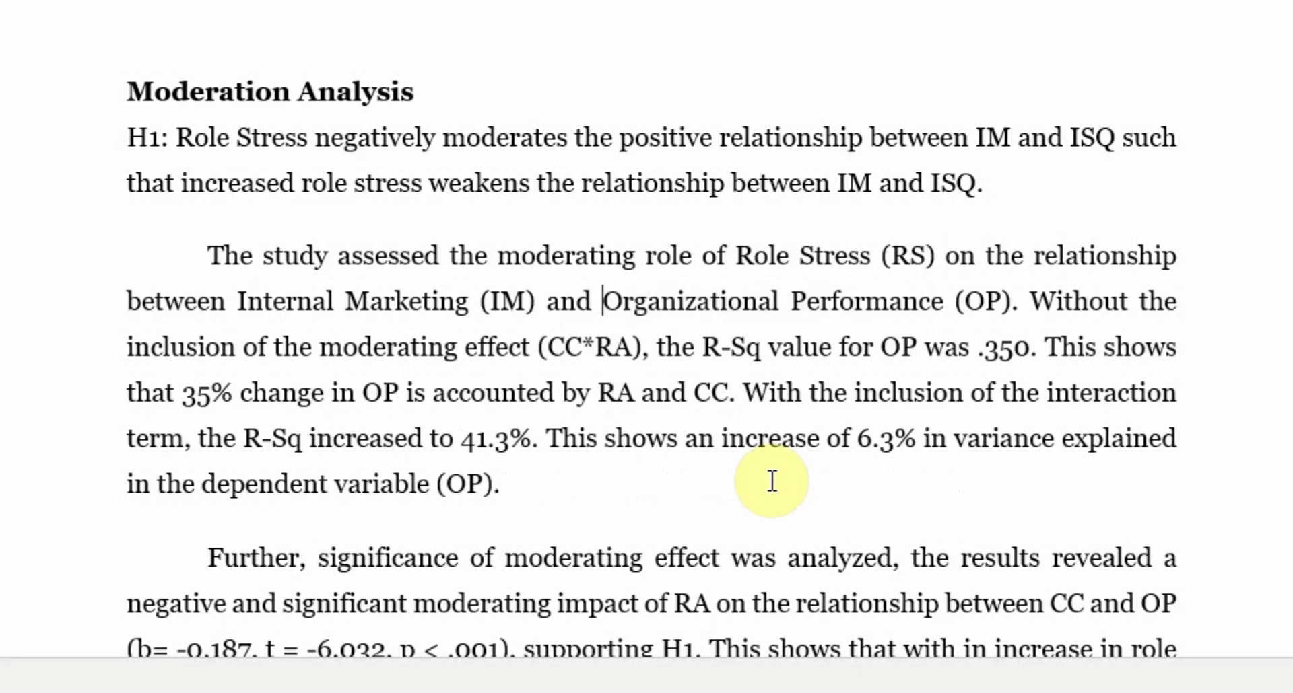
Replace Organizational Performance (OP) with Internal Service Quality (ISQ) at the end of the paragraph's opening sentence
{"action": "type", "text": "Internal S"}
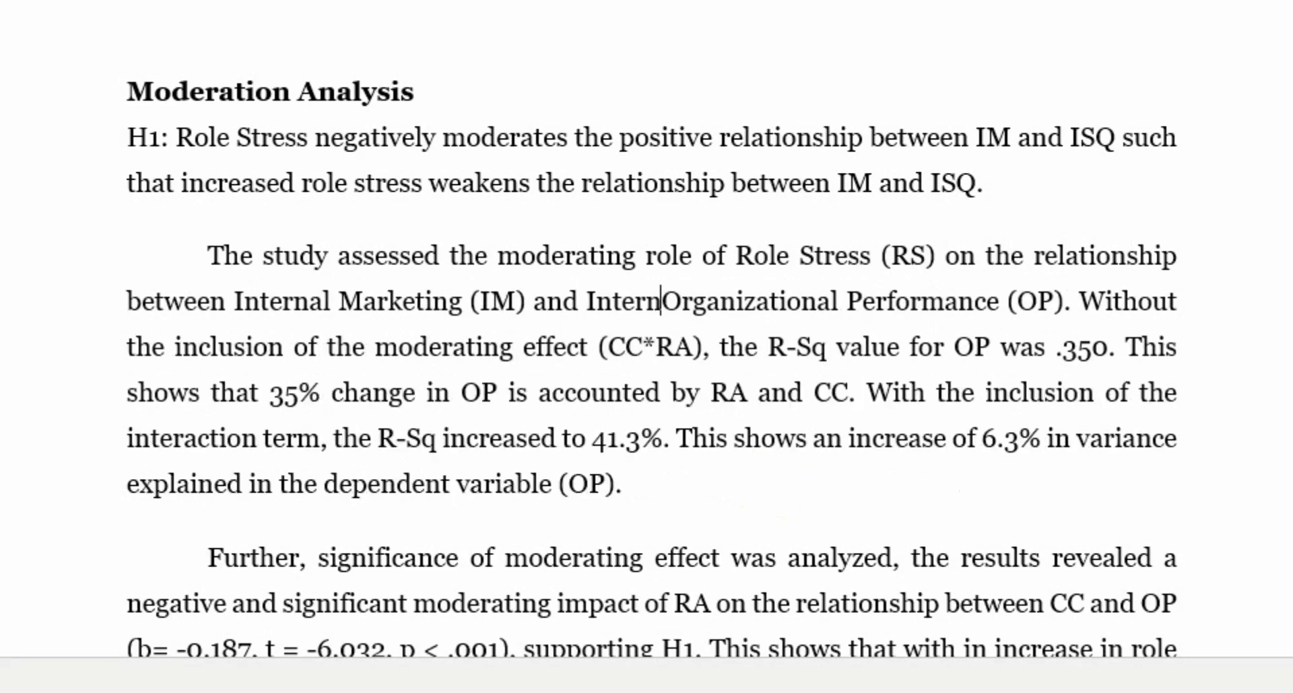
{"action": "type", "text": "ervice Quality"}
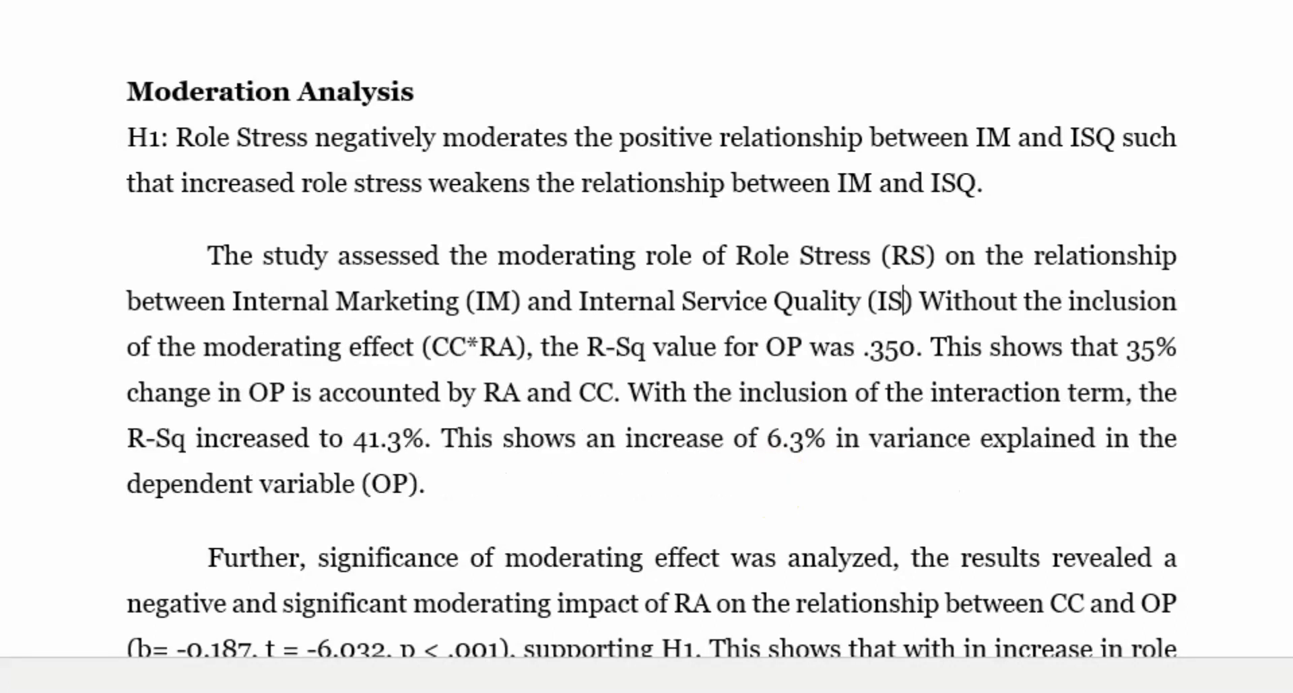
{"action": "type", "text": "Q)"}
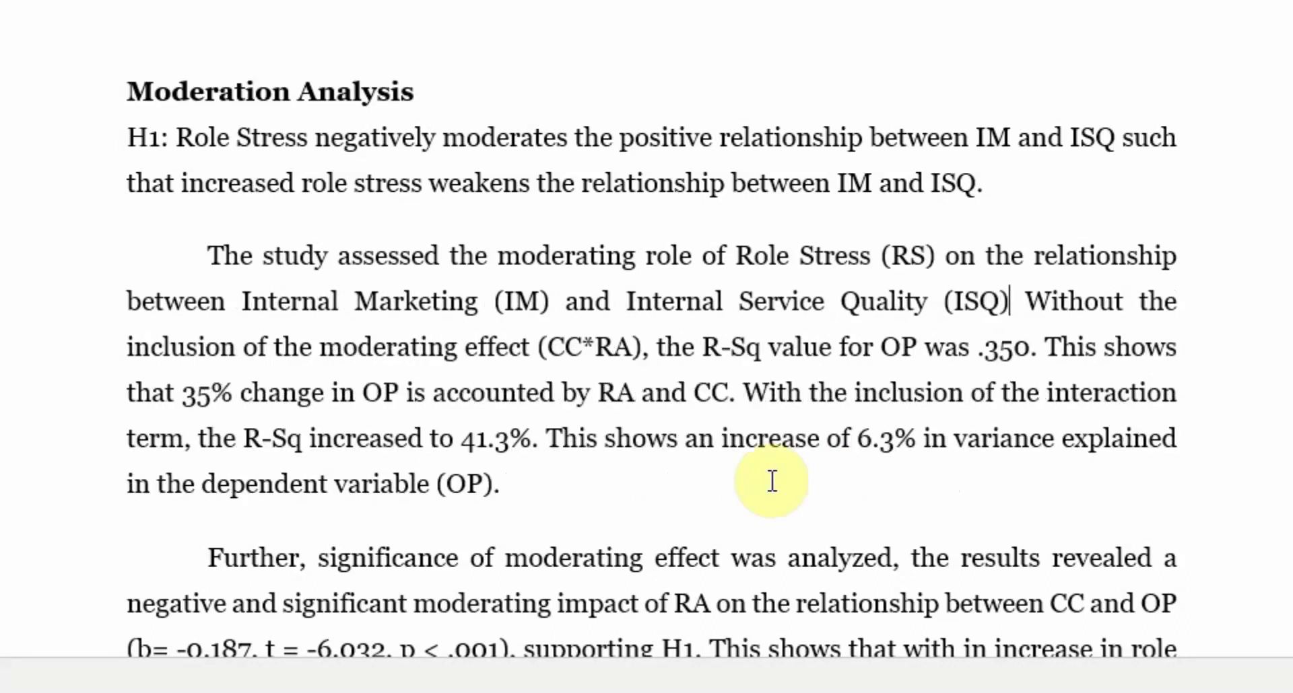
{"action": "type", "text": "."}
{"action": "key", "text": "Right"}
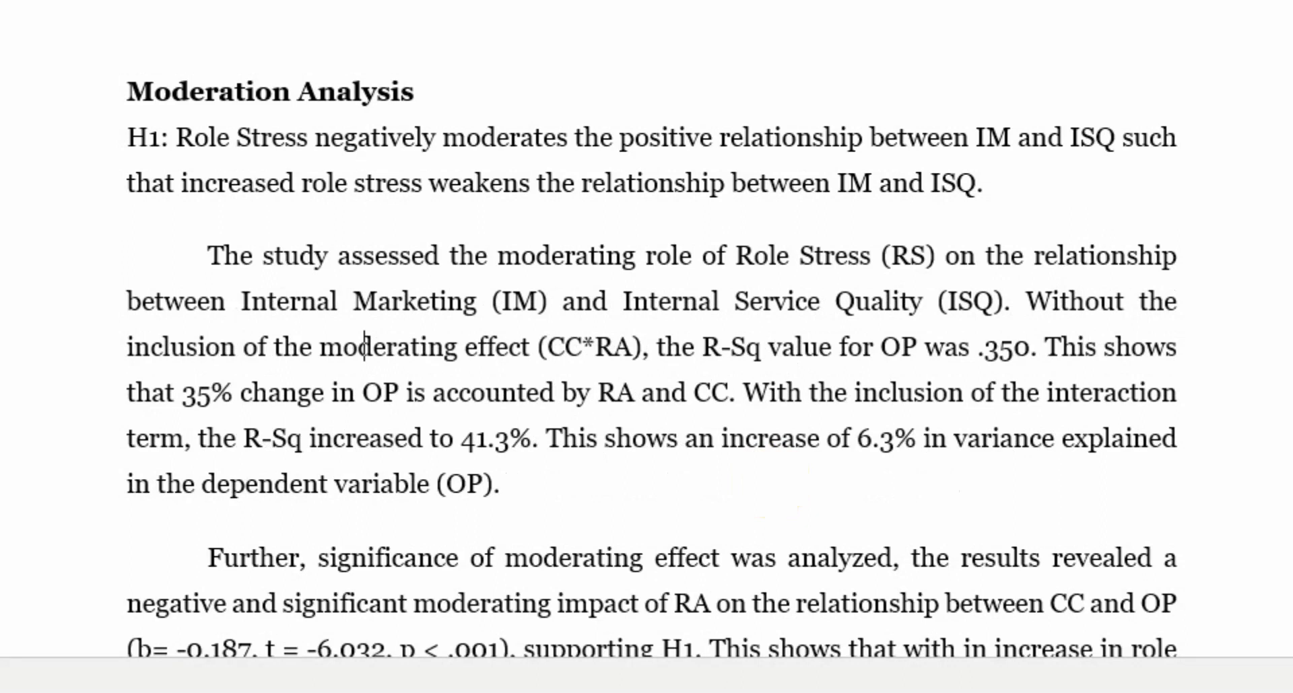
In the second sentence, change the moderating effect to IM*RS and the R-Sq outcome variable from OP to ISQ
{"action": "key", "text": "ctrl+shift+Right"}
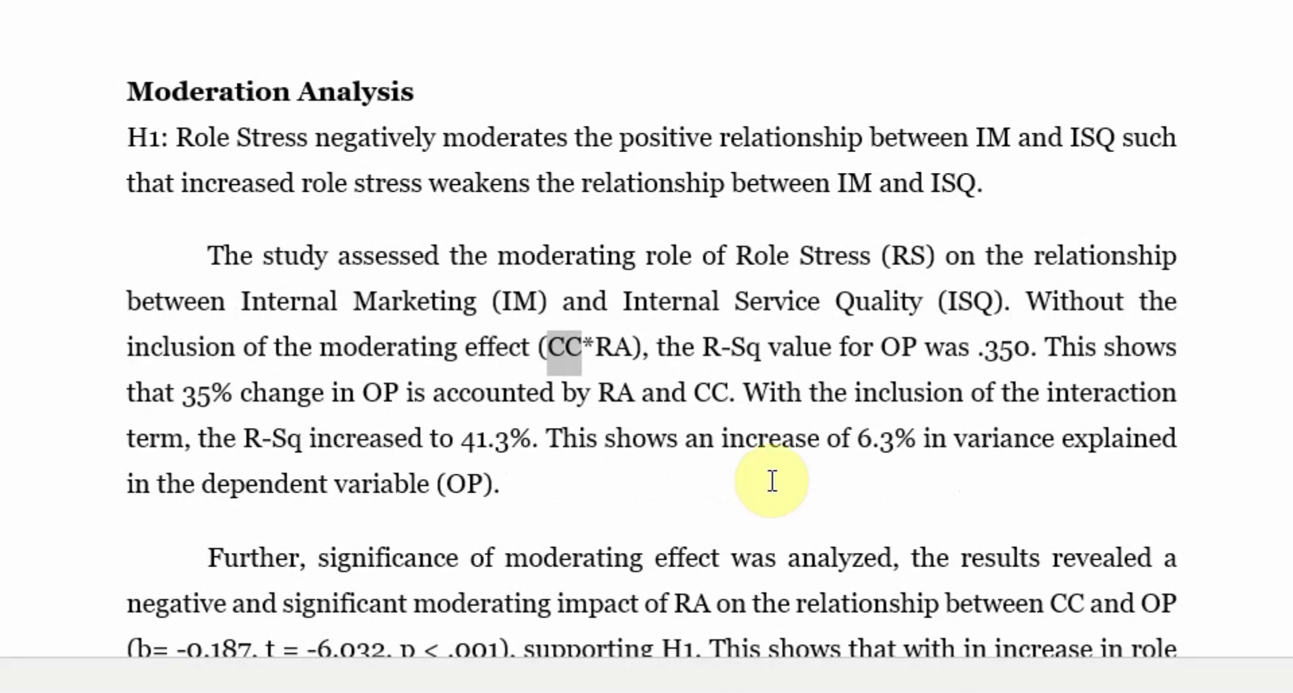
{"action": "type", "text": "RS"}
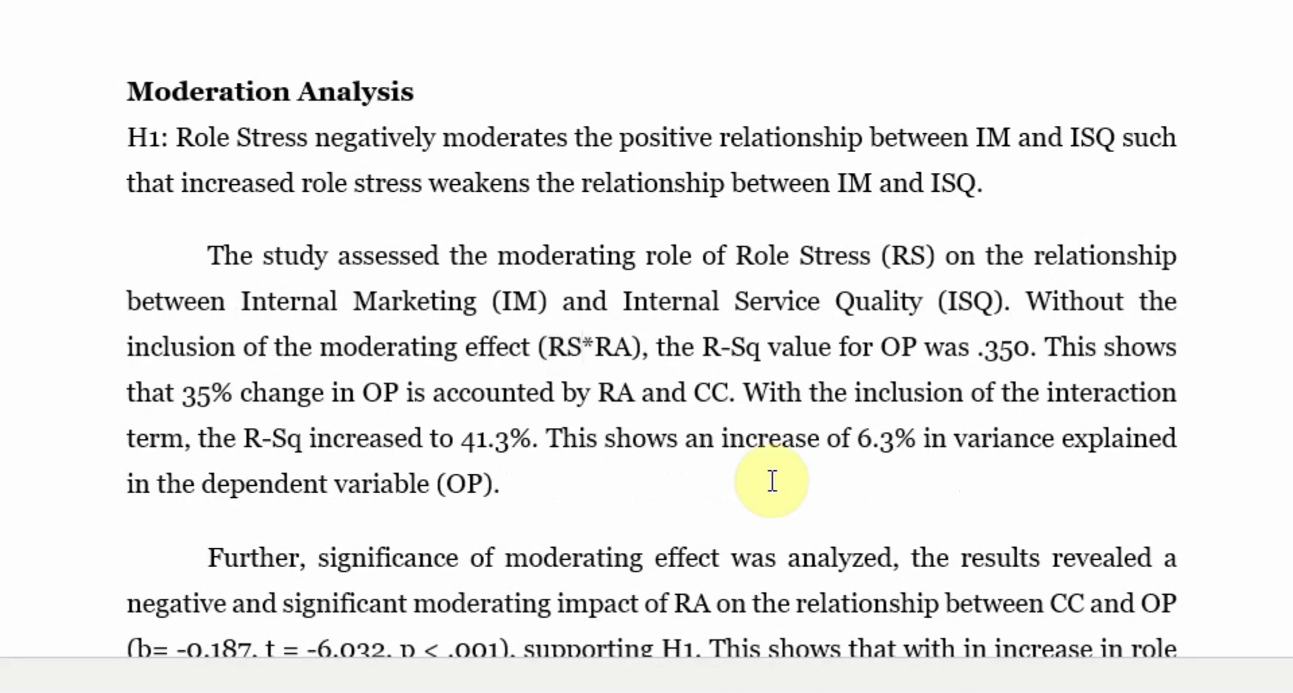
{"action": "key", "text": "BackSpace"}
{"action": "key", "text": "BackSpace"}
{"action": "type", "text": "IM*"}
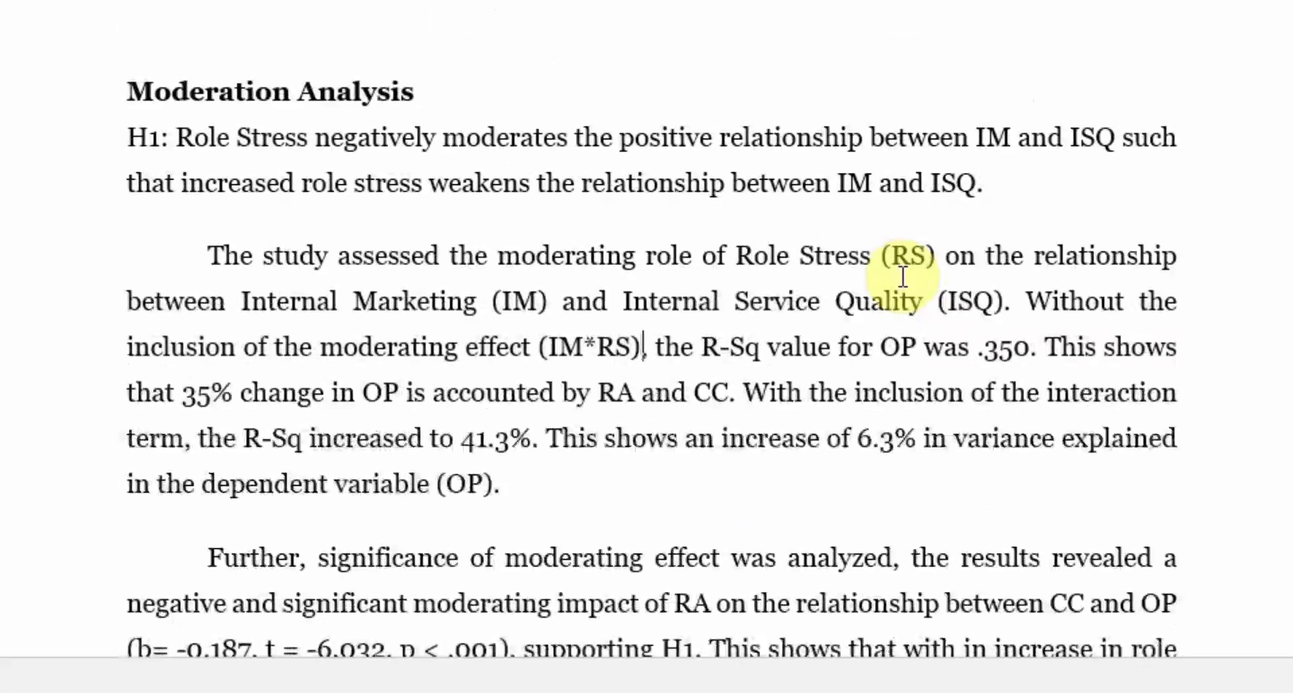
{"action": "key", "text": "ctrl+shift+Right"}
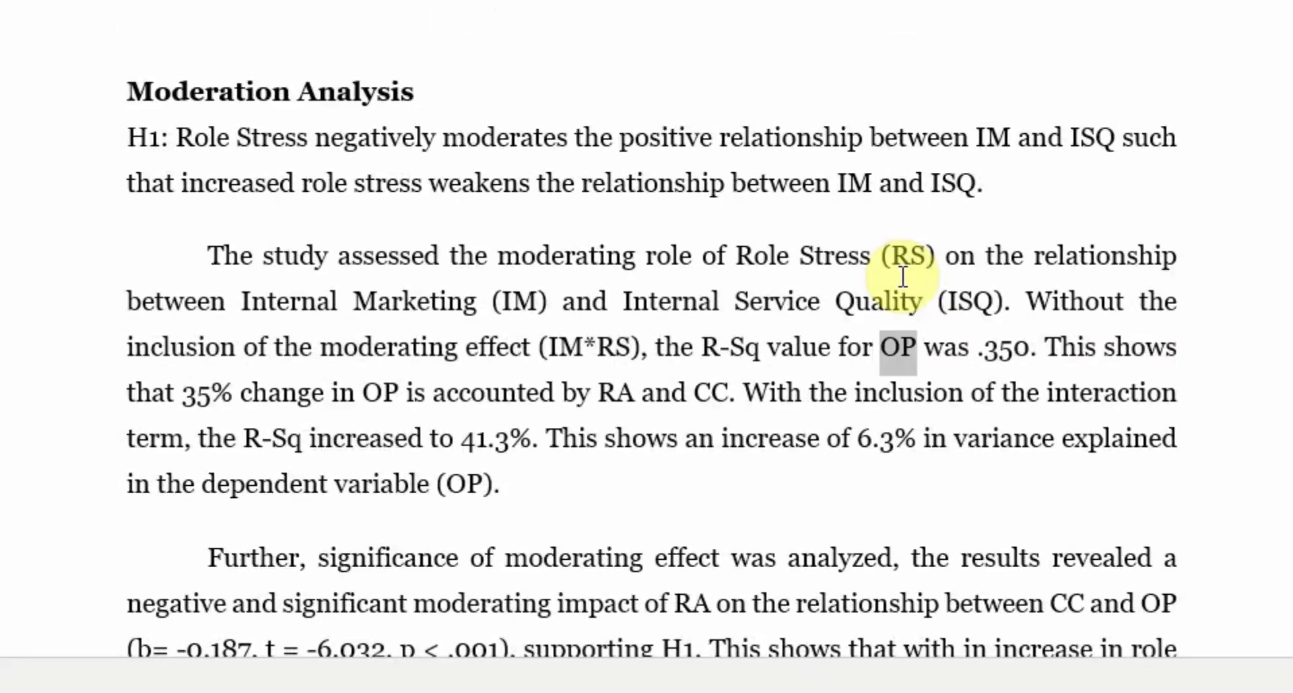
{"action": "type", "text": "ISQ"}
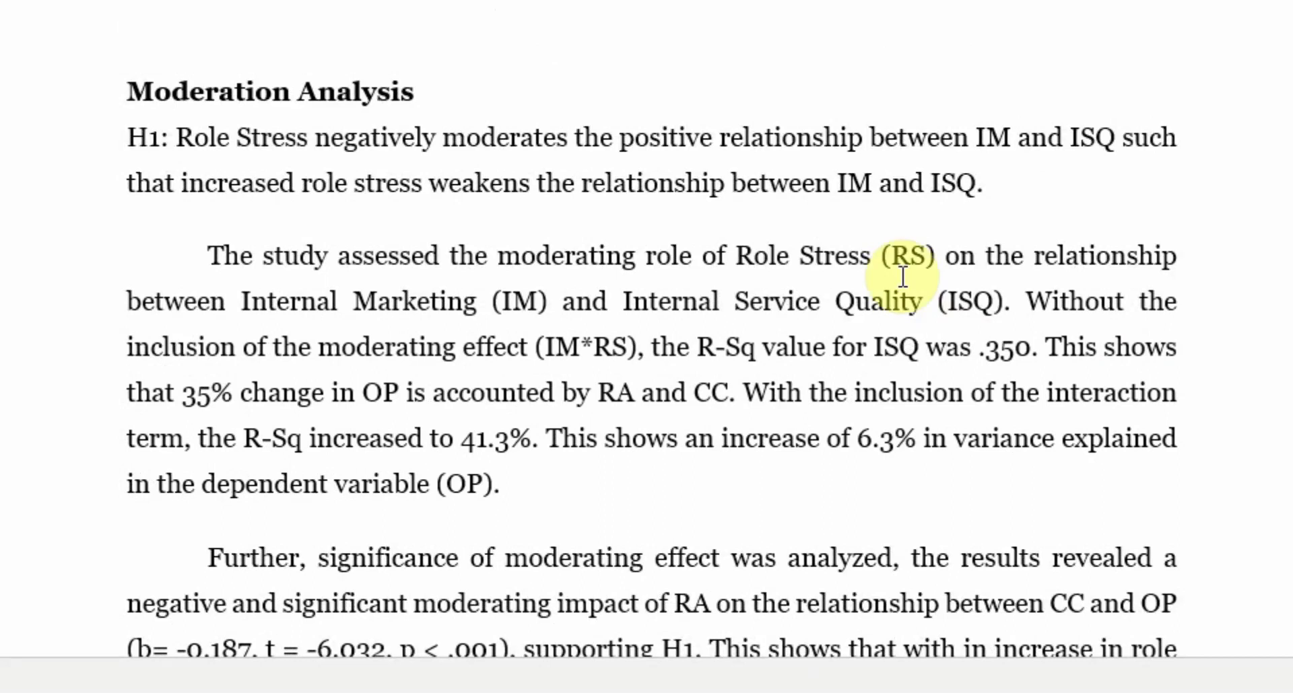
{"action": "left_click", "coordinate": [951, 359]}
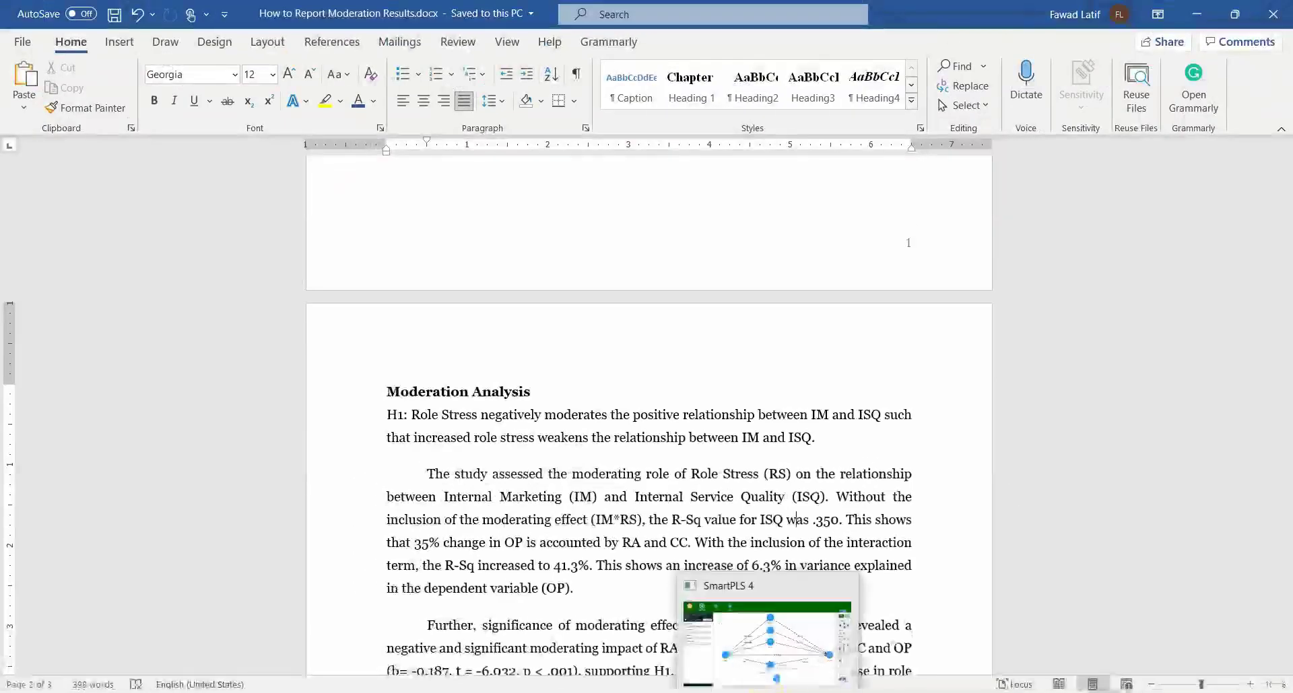
Switch to SmartPLS, review ISQ and RS in the graphical results, and return to the project workspace
{"action": "left_click", "coordinate": [754, 674]}
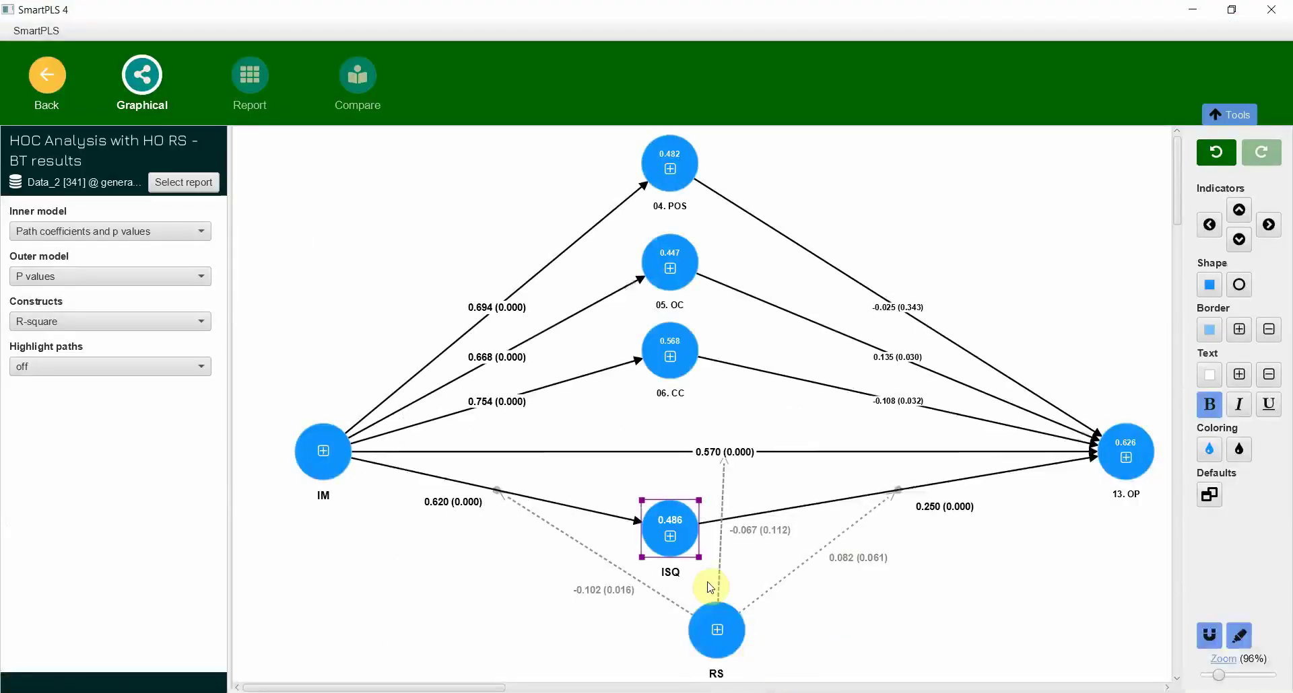
{"action": "mouse_move", "coordinate": [653, 566]}
{"action": "mouse_move", "coordinate": [707, 639]}
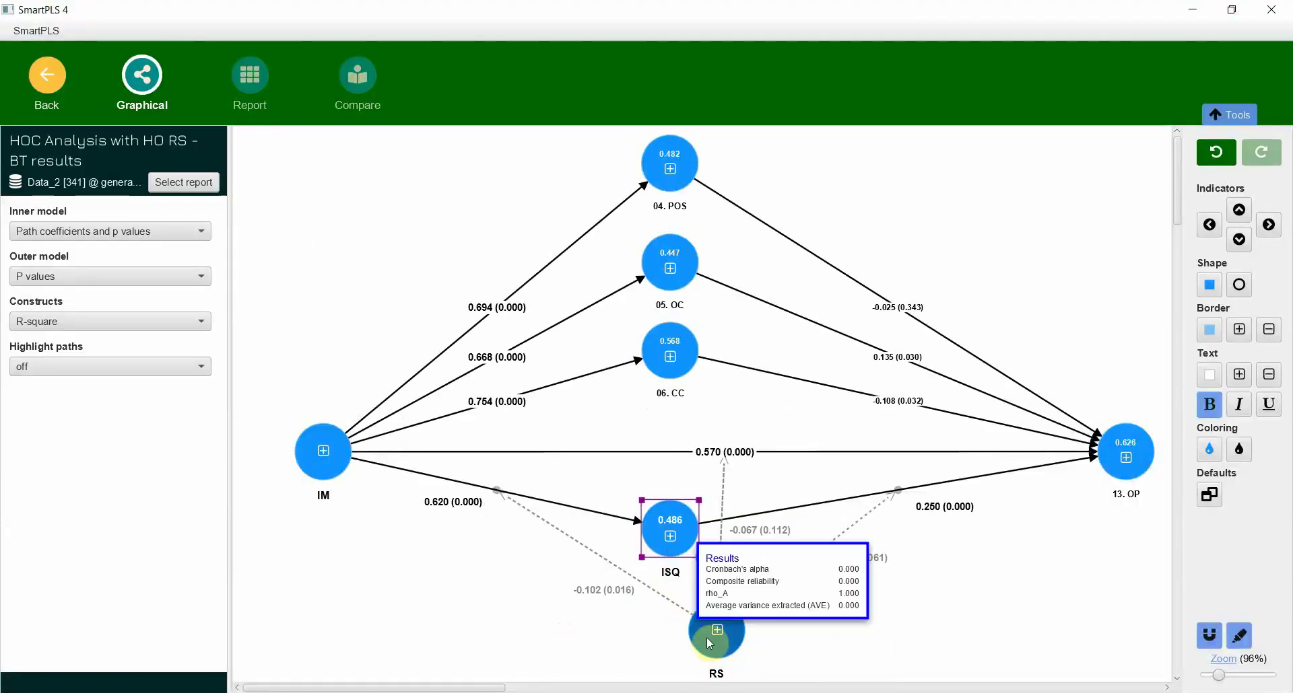
{"action": "left_click", "coordinate": [53, 78]}
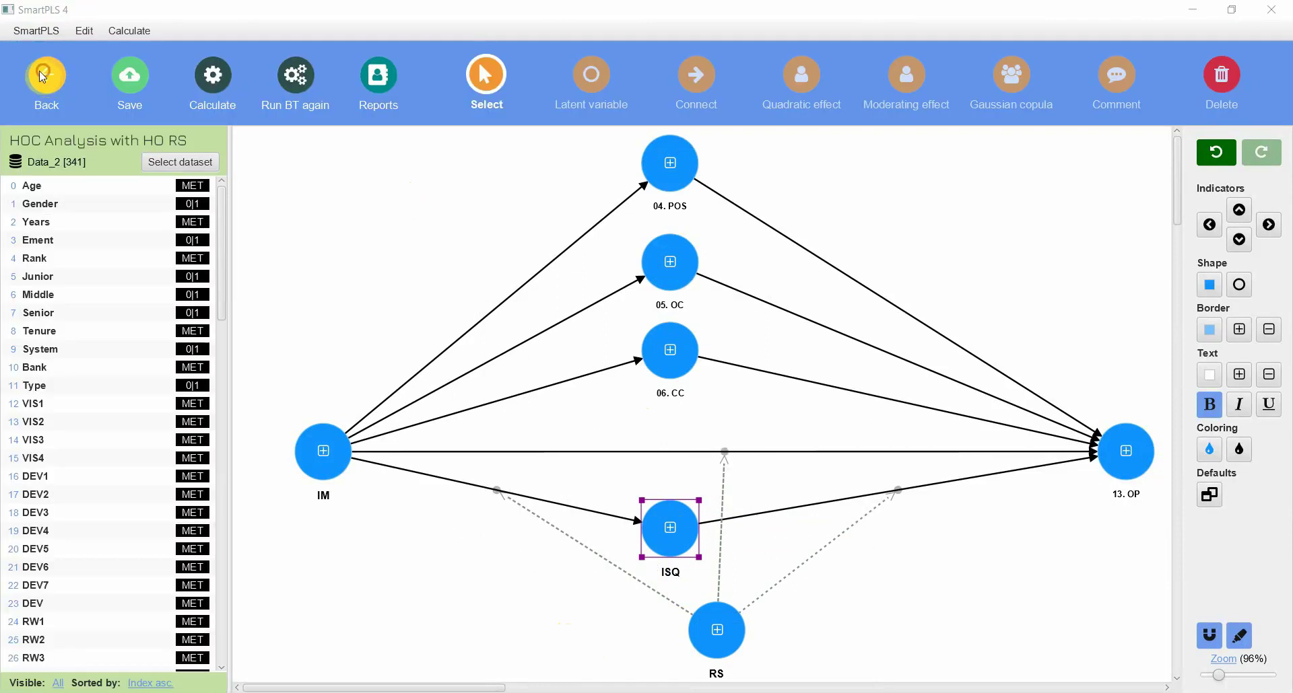
{"action": "left_click", "coordinate": [42, 72]}
{"action": "left_click", "coordinate": [610, 381]}
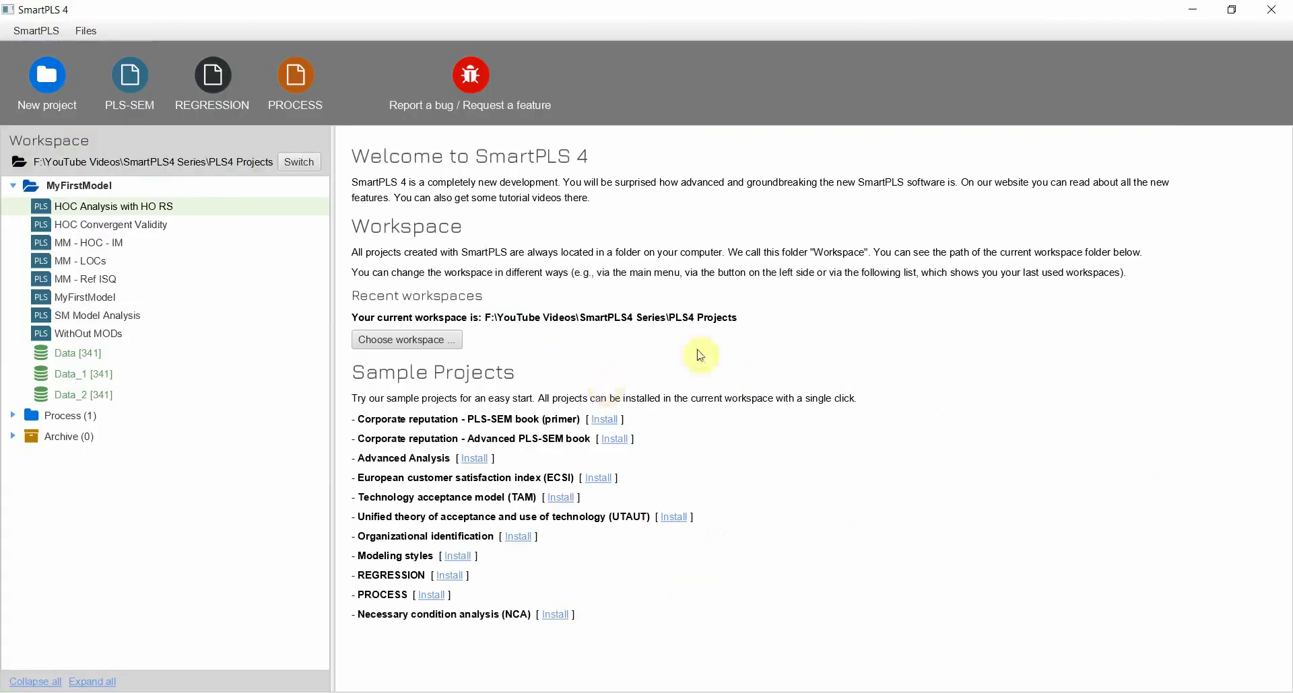
Duplicate the HOC Analysis with HO RS model as "Without Moderating Variable" and delete the RS construct from the copy
{"action": "right_click", "coordinate": [144, 206]}
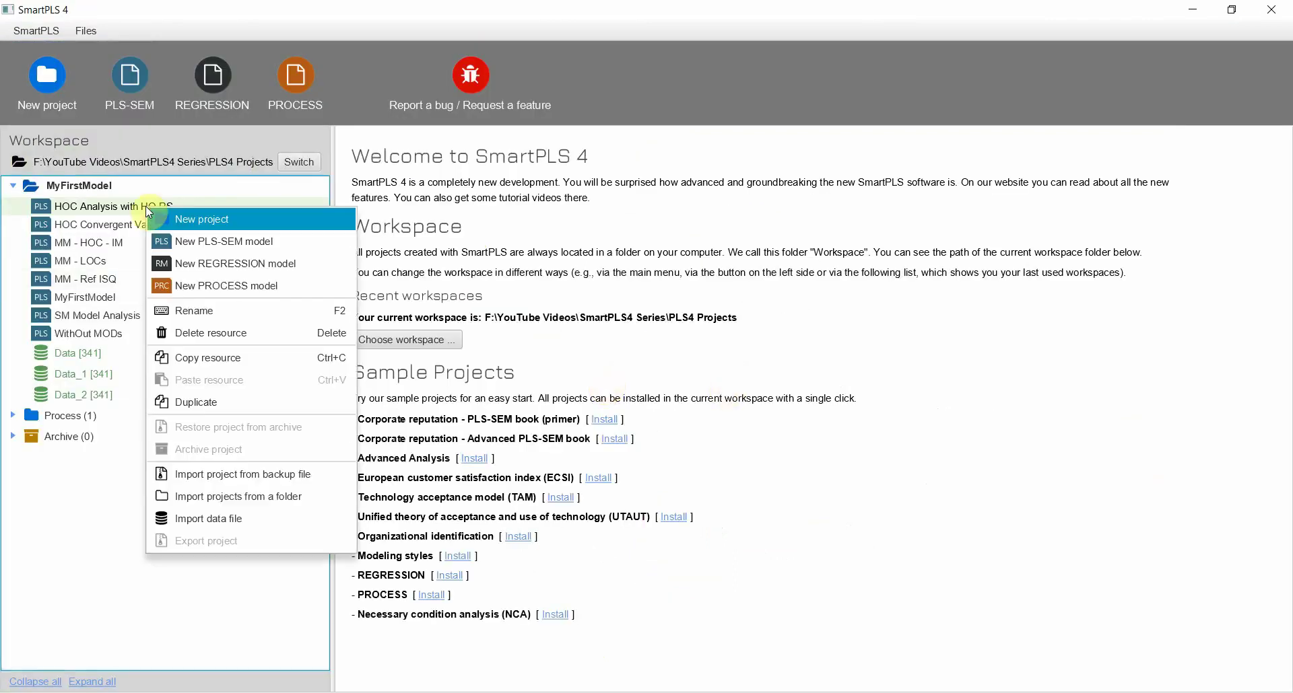
{"action": "left_click", "coordinate": [209, 403]}
{"action": "type", "text": "Without Moderating Variable"}
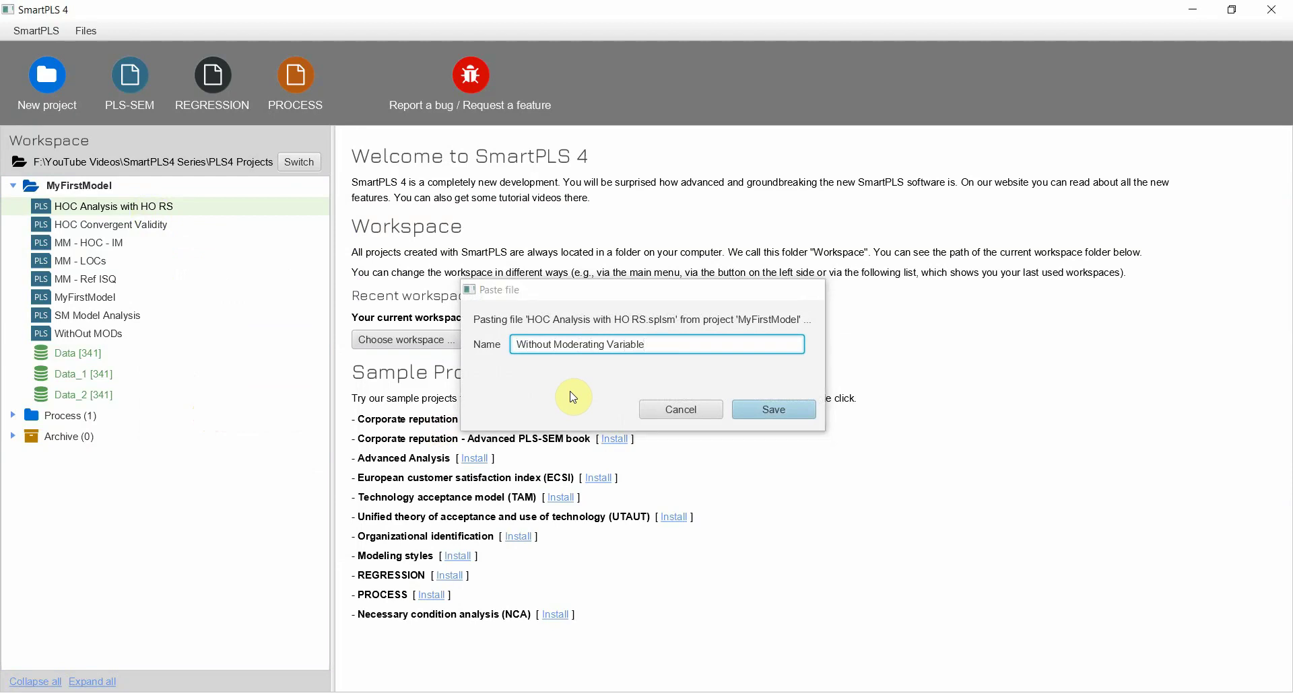
{"action": "key", "text": "Return"}
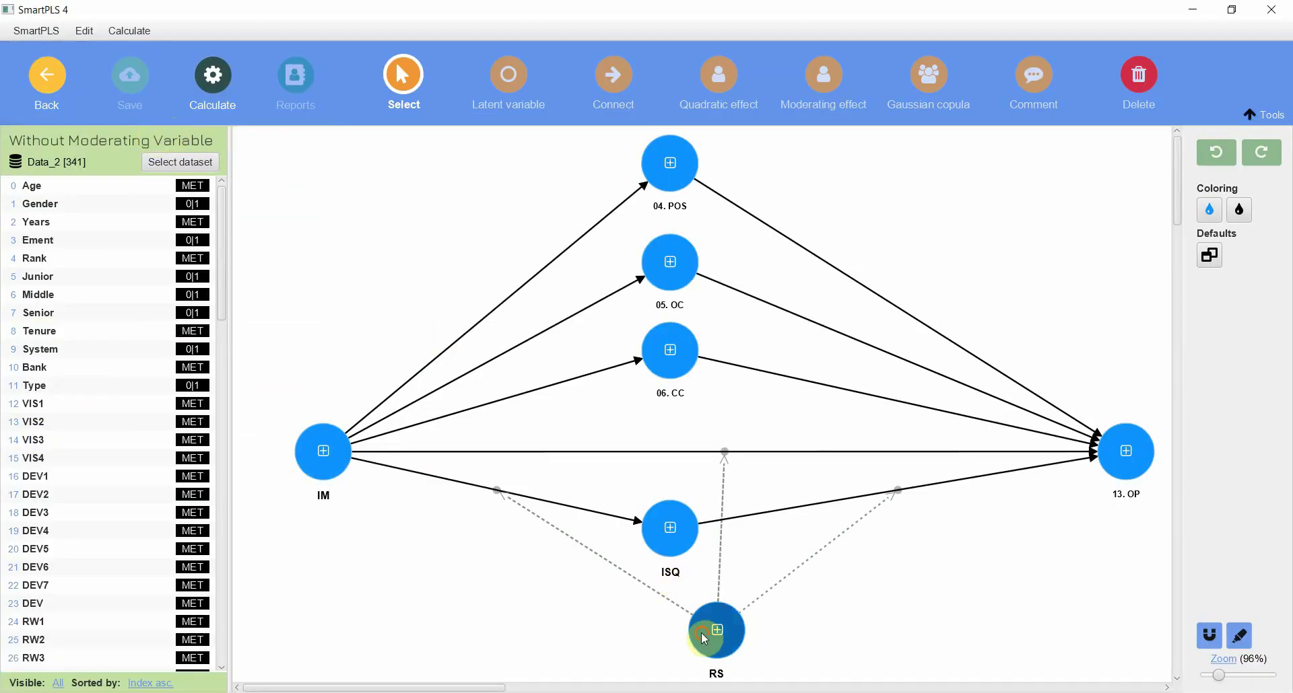
{"action": "left_click", "coordinate": [702, 633]}
{"action": "key", "text": "Delete"}
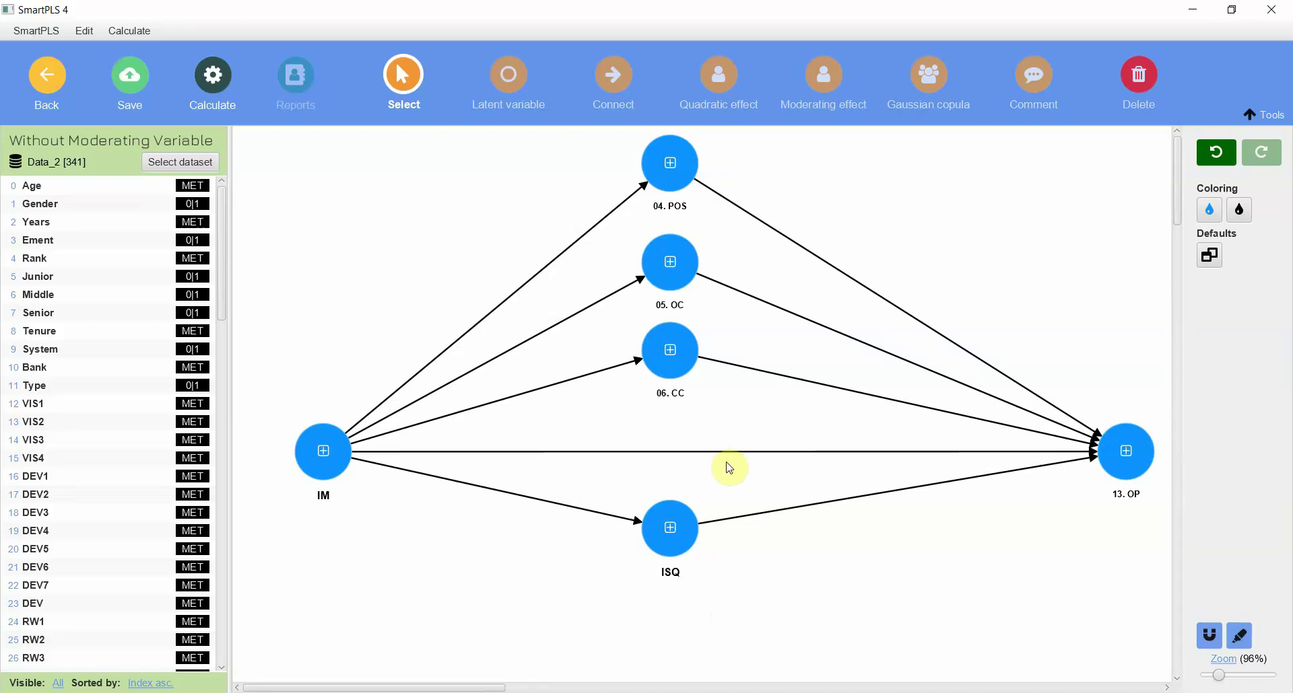
Run the PLS-SEM algorithm with path weighting and standardized results, and open the R-square results in the report
{"action": "left_click", "coordinate": [202, 101]}
{"action": "left_click", "coordinate": [230, 114]}
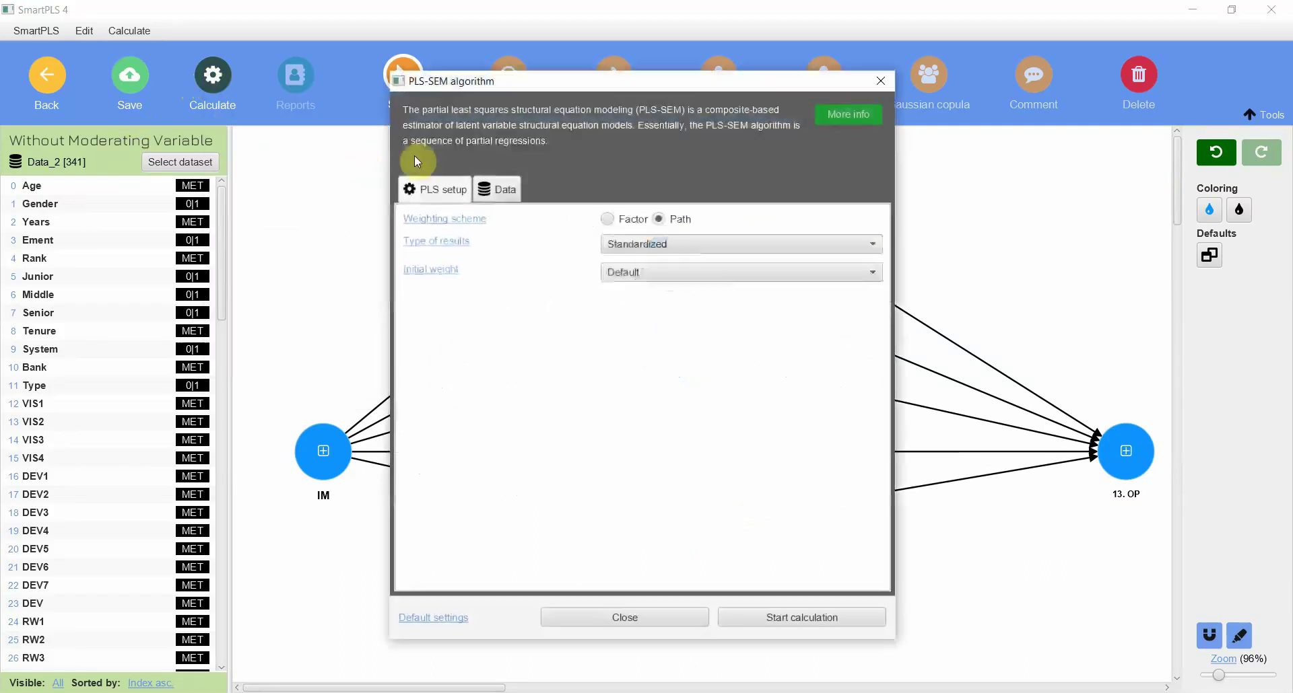
{"action": "left_click", "coordinate": [851, 615]}
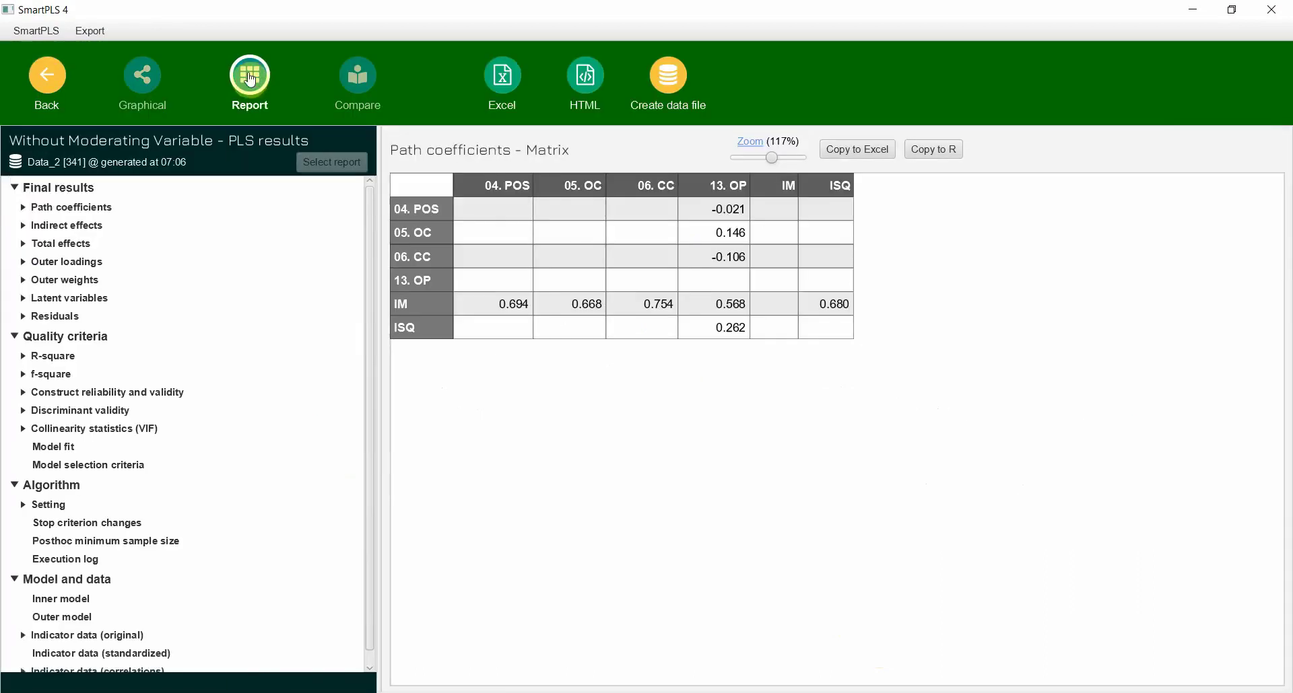
{"action": "left_click", "coordinate": [52, 355]}
{"action": "left_click", "coordinate": [78, 377]}
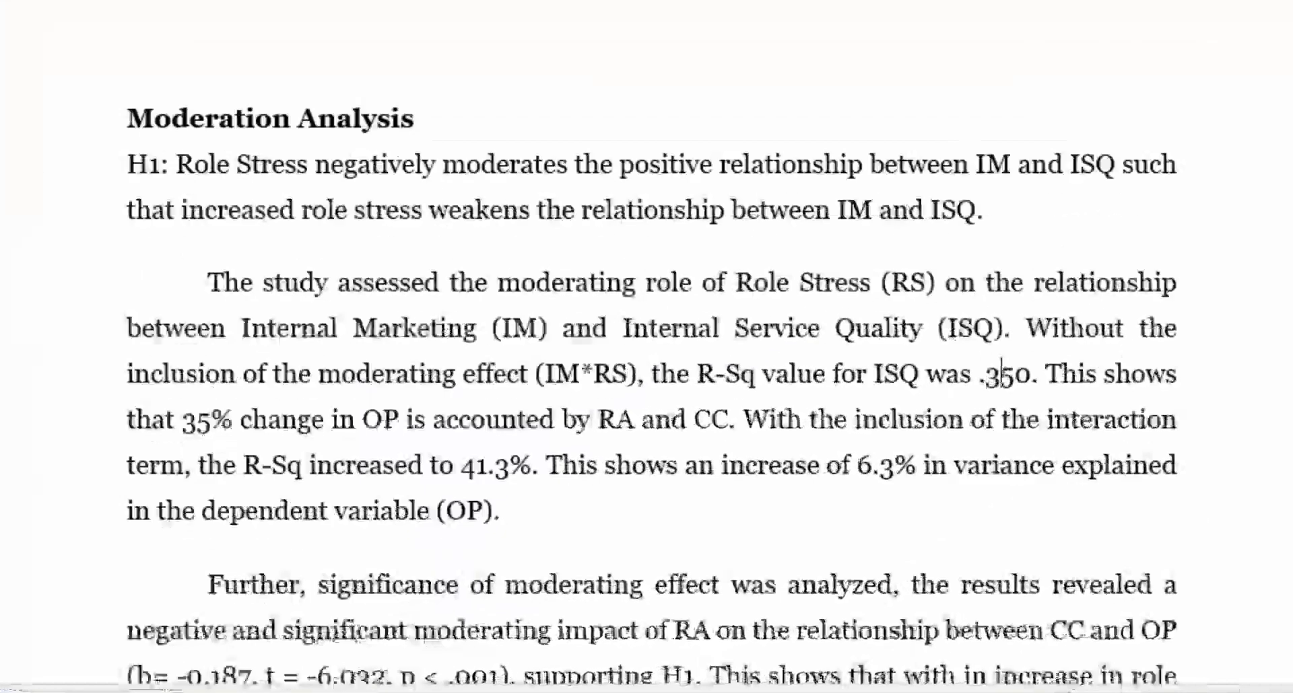
In the Word write-up, set the ISQ R-Sq value without the moderating effect to .462 and the explained change to 46%
{"action": "left_click_drag", "start_coordinate": [835, 504], "coordinate": [843, 503]}
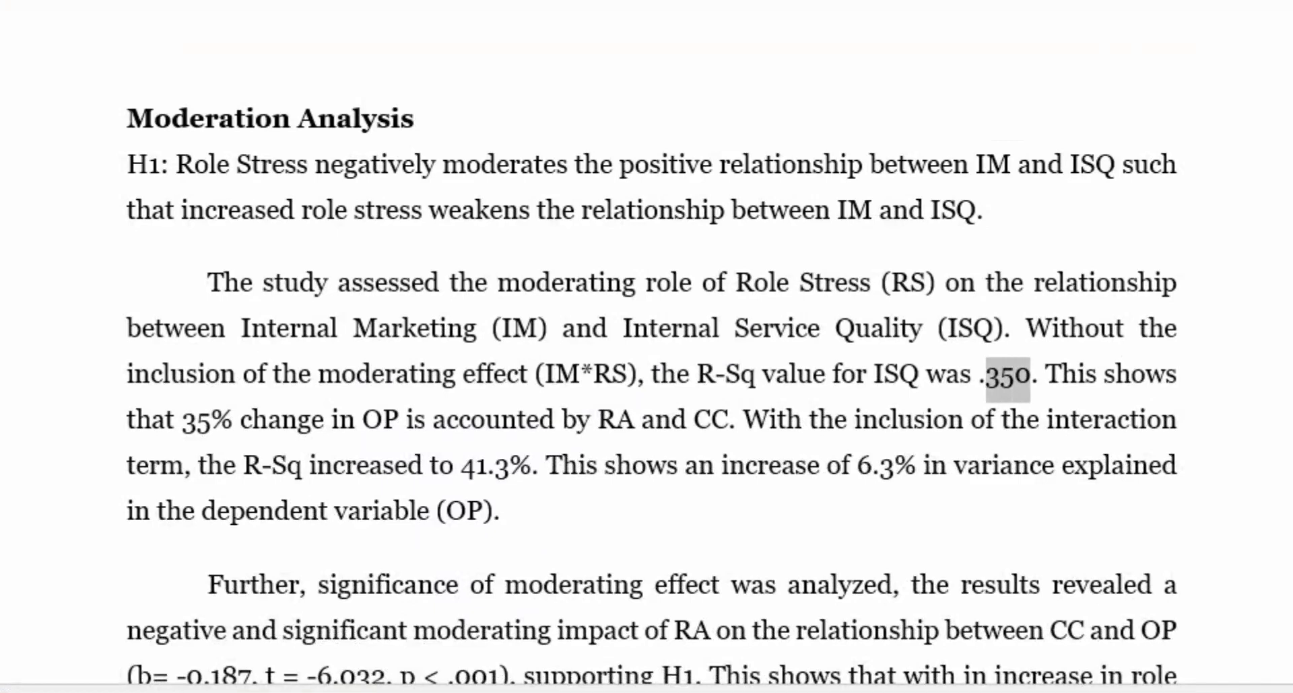
{"action": "type", "text": "462"}
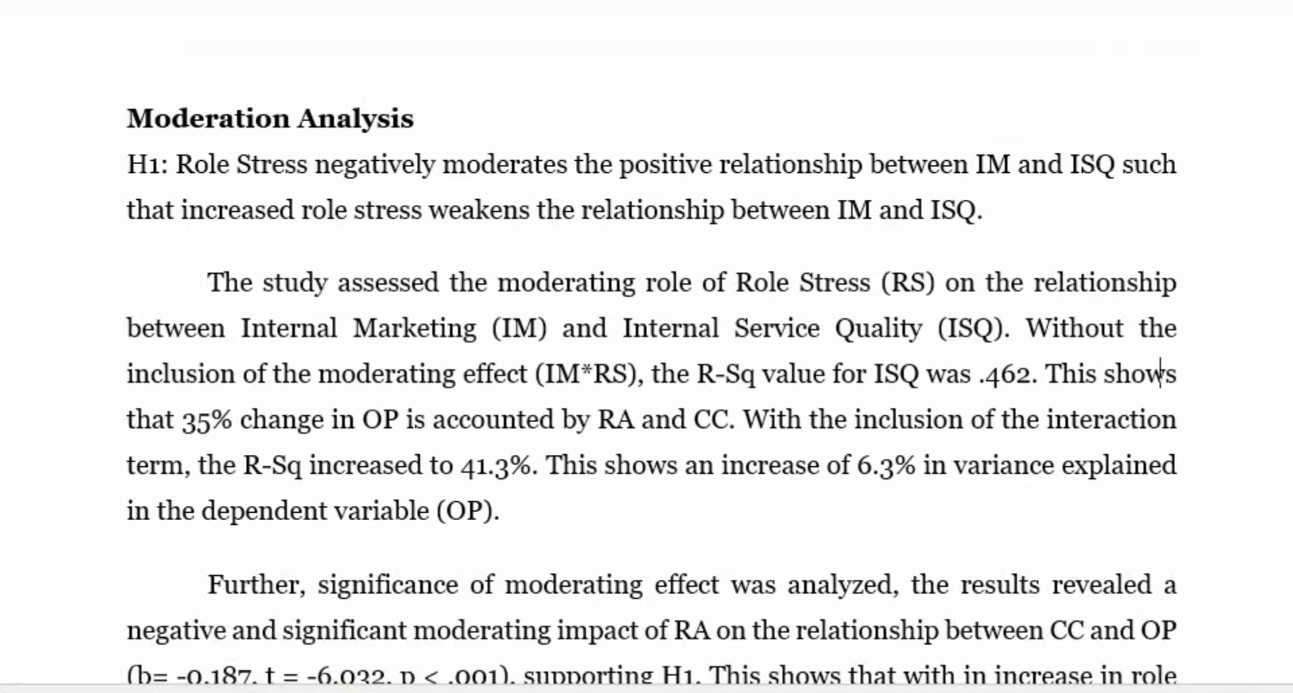
{"action": "type", "text": "46"}
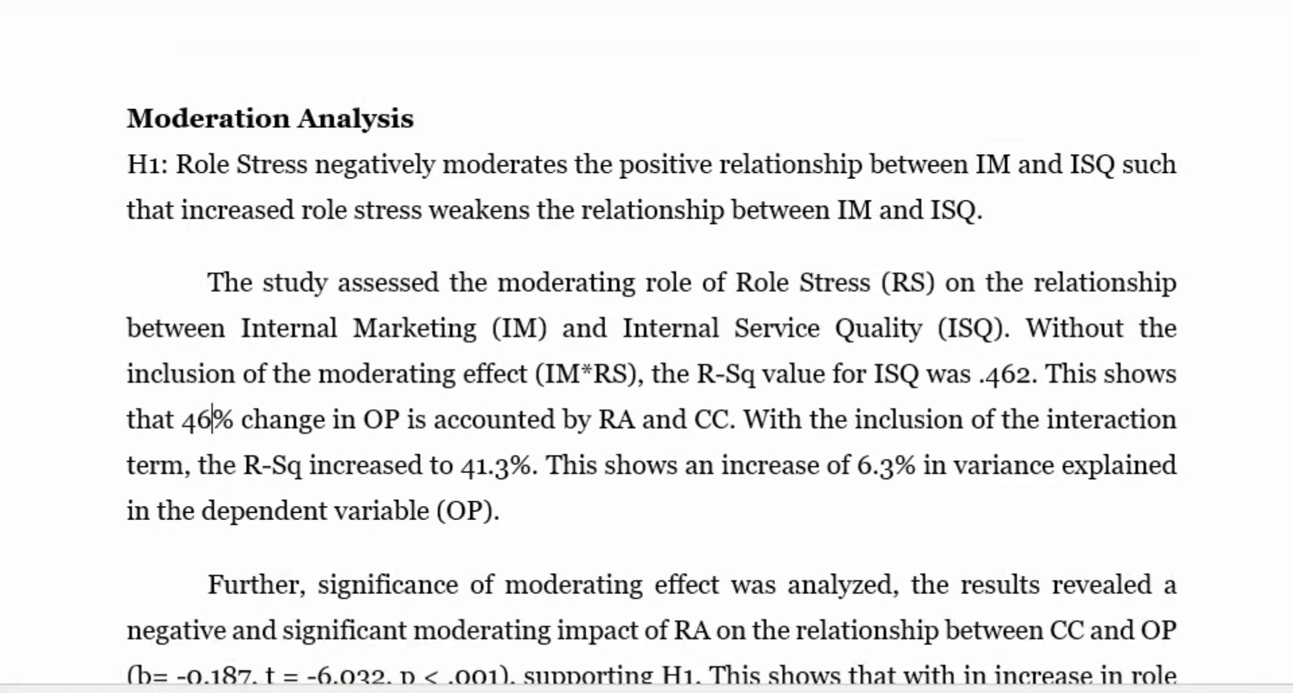
{"action": "type", "text": ".2"}
Complete the no-moderator sentence in the write-up so that 46.2% change in ISQ is accounted by IM
{"action": "key", "text": "Right"}
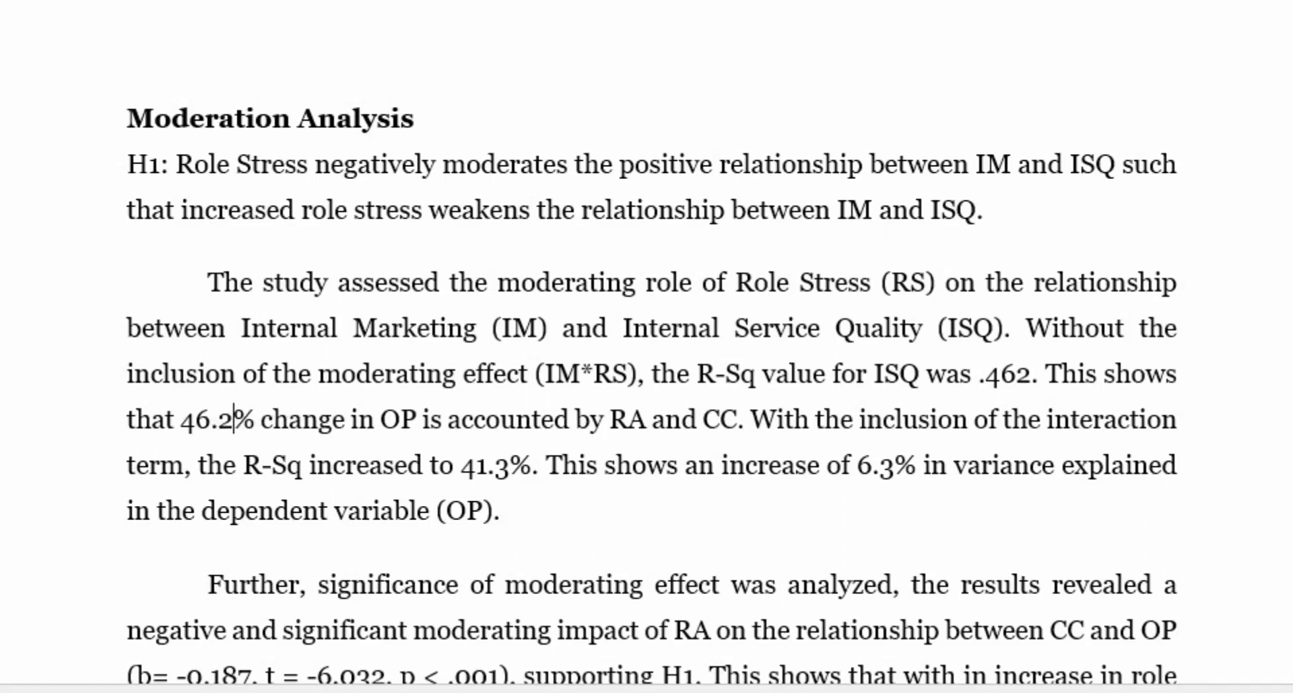
{"action": "type", "text": "ISQ"}
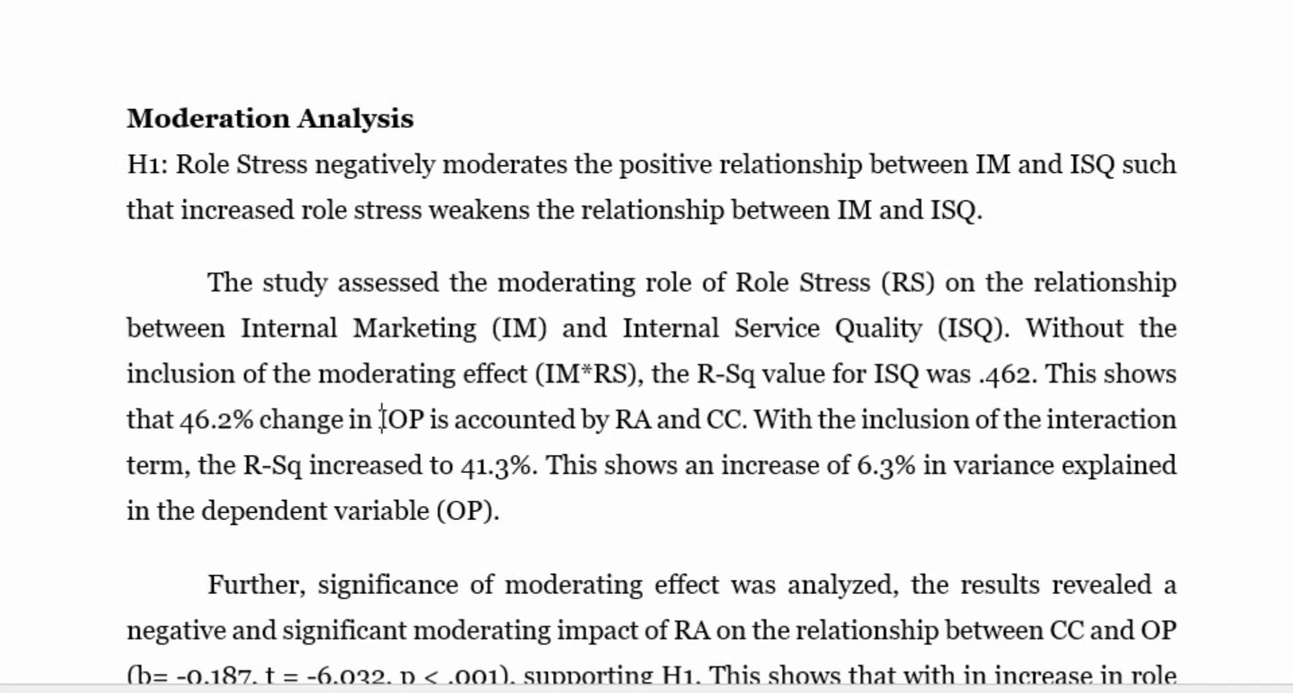
{"action": "key", "text": "Delete"}
{"action": "key", "text": "Delete"}
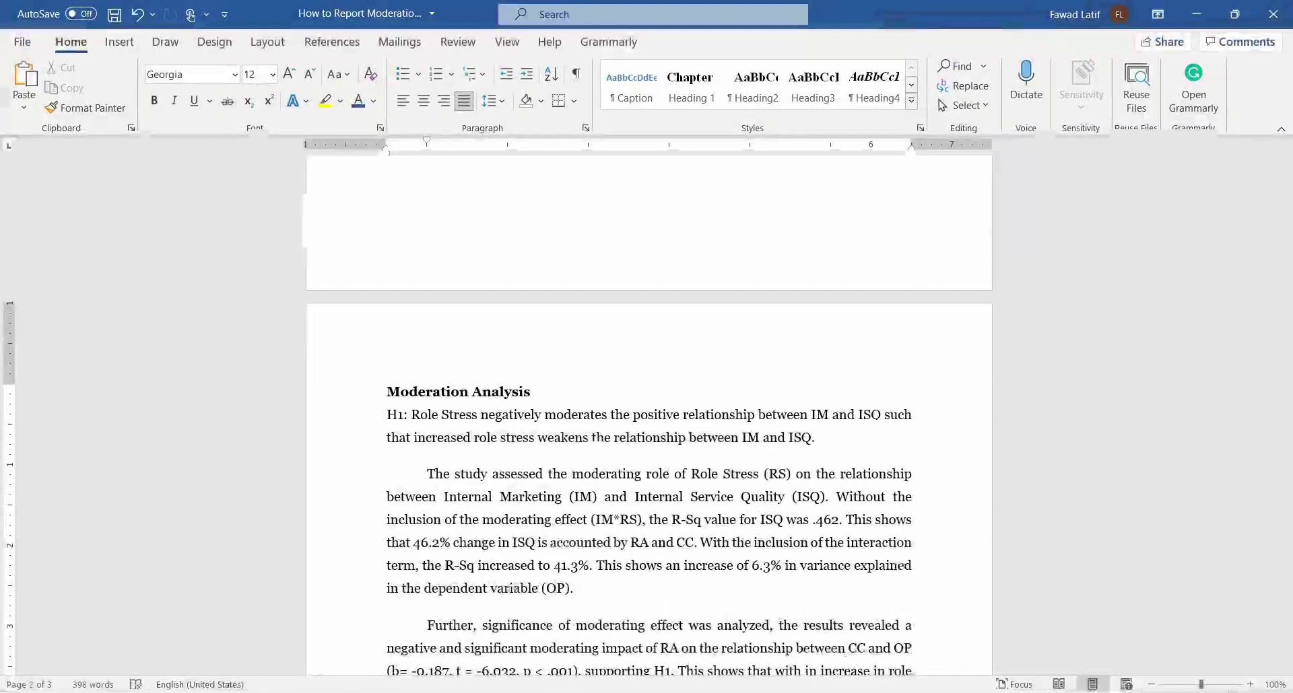
{"action": "left_click", "coordinate": [745, 692]}
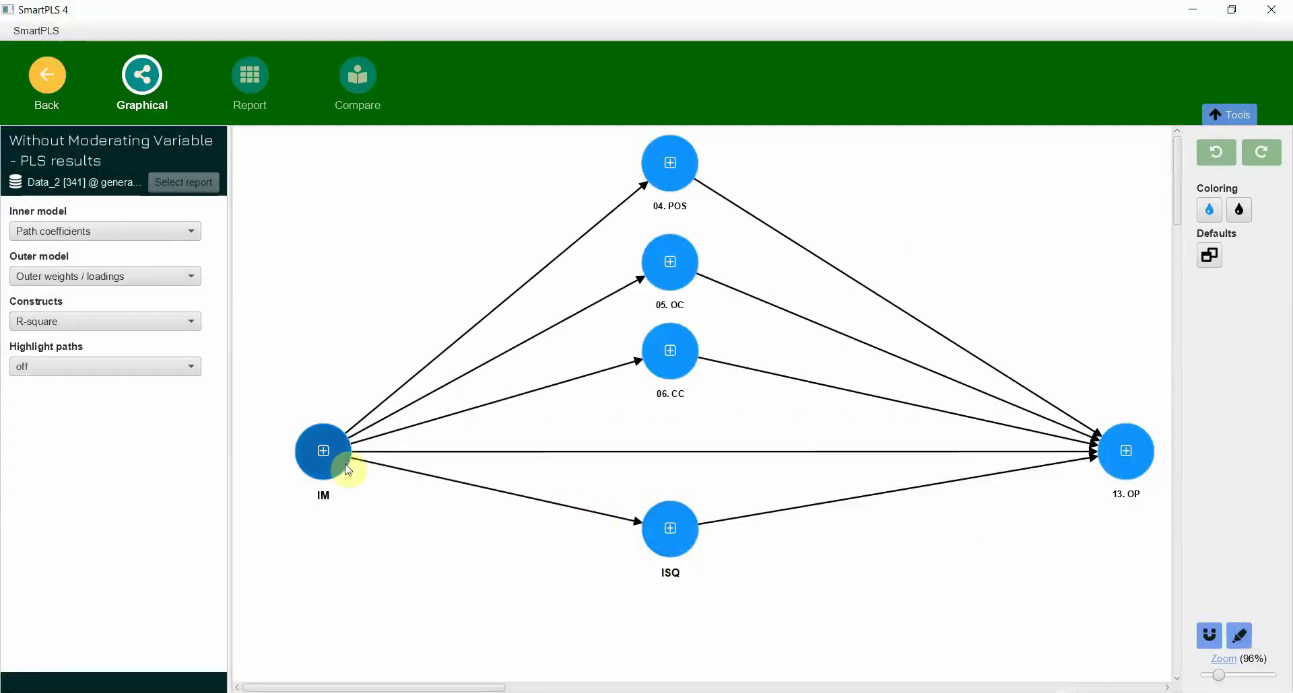
{"action": "left_click", "coordinate": [801, 691]}
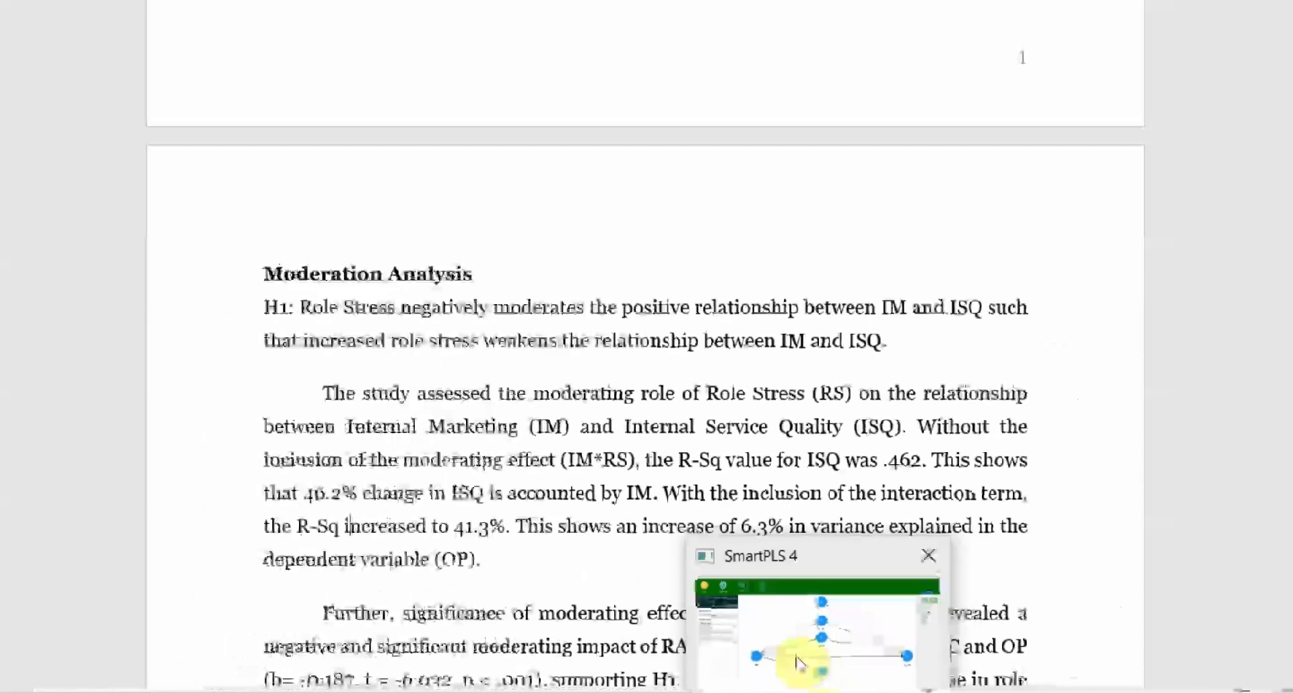
Switch to SmartPLS, return to the workspace and open the HOC Analysis with HO RS model
{"action": "left_click", "coordinate": [760, 661]}
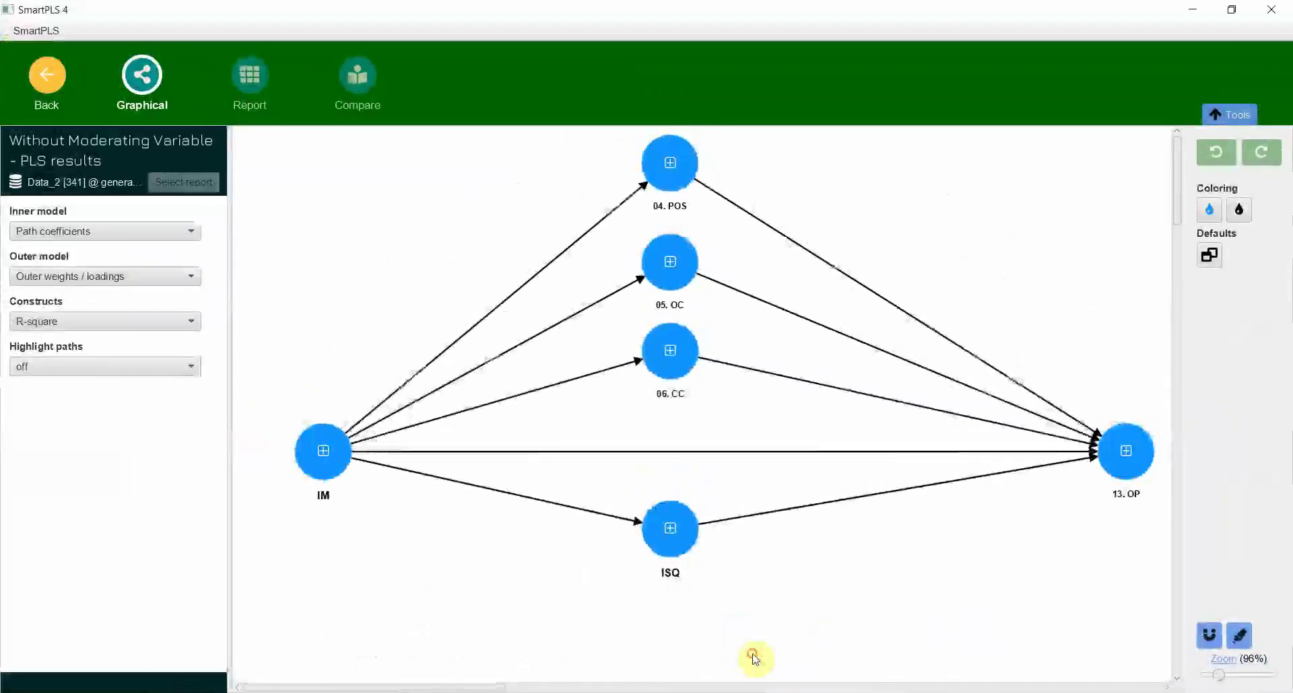
{"action": "left_click", "coordinate": [27, 45]}
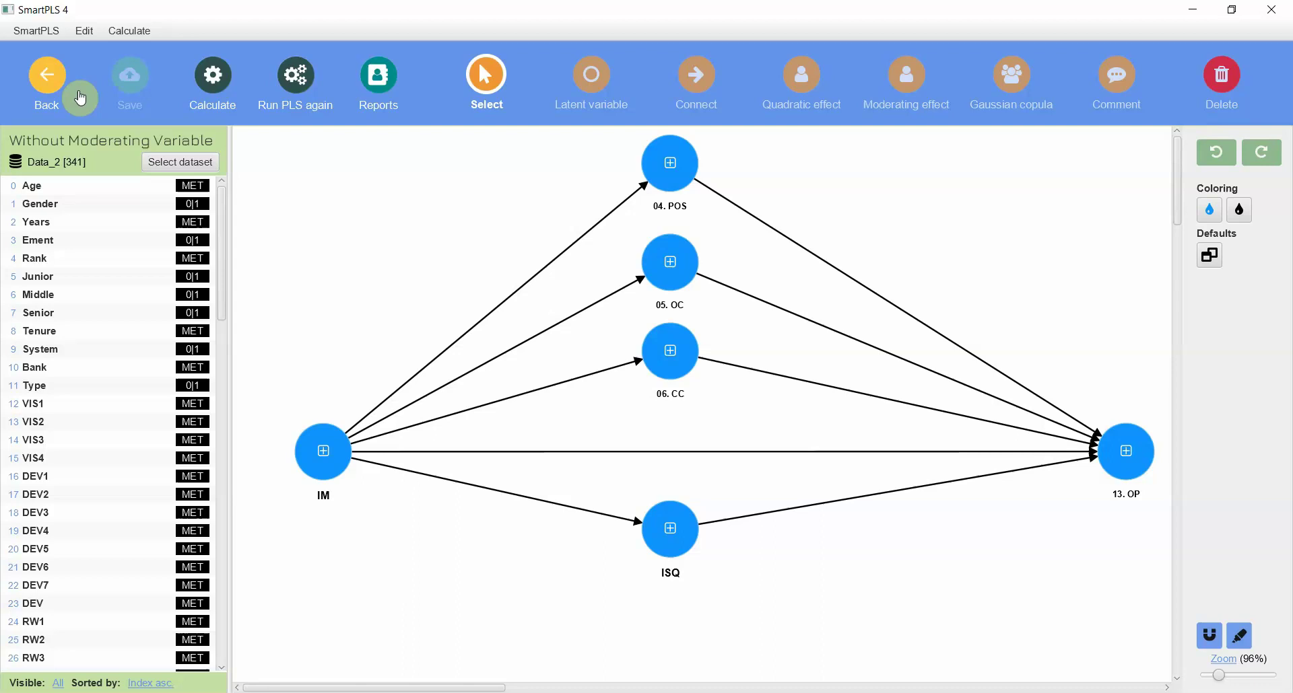
{"action": "left_click", "coordinate": [63, 81]}
{"action": "left_click", "coordinate": [116, 213]}
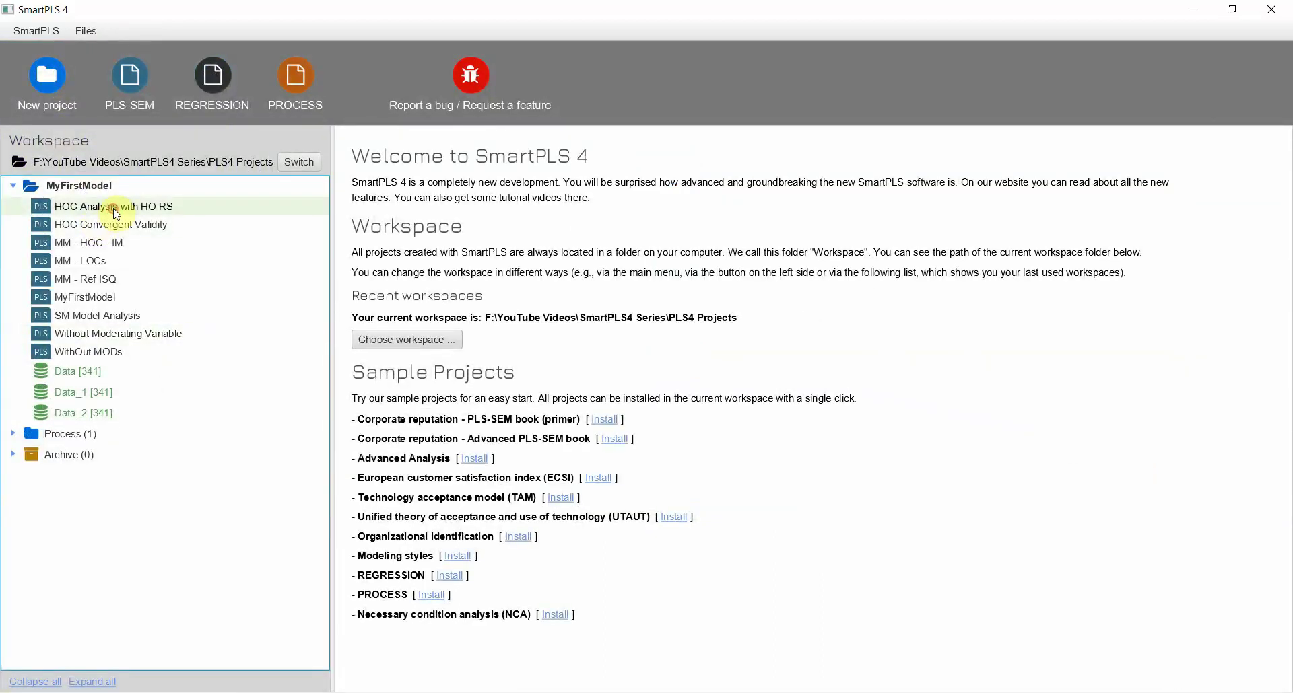
{"action": "double_click", "coordinate": [116, 213]}
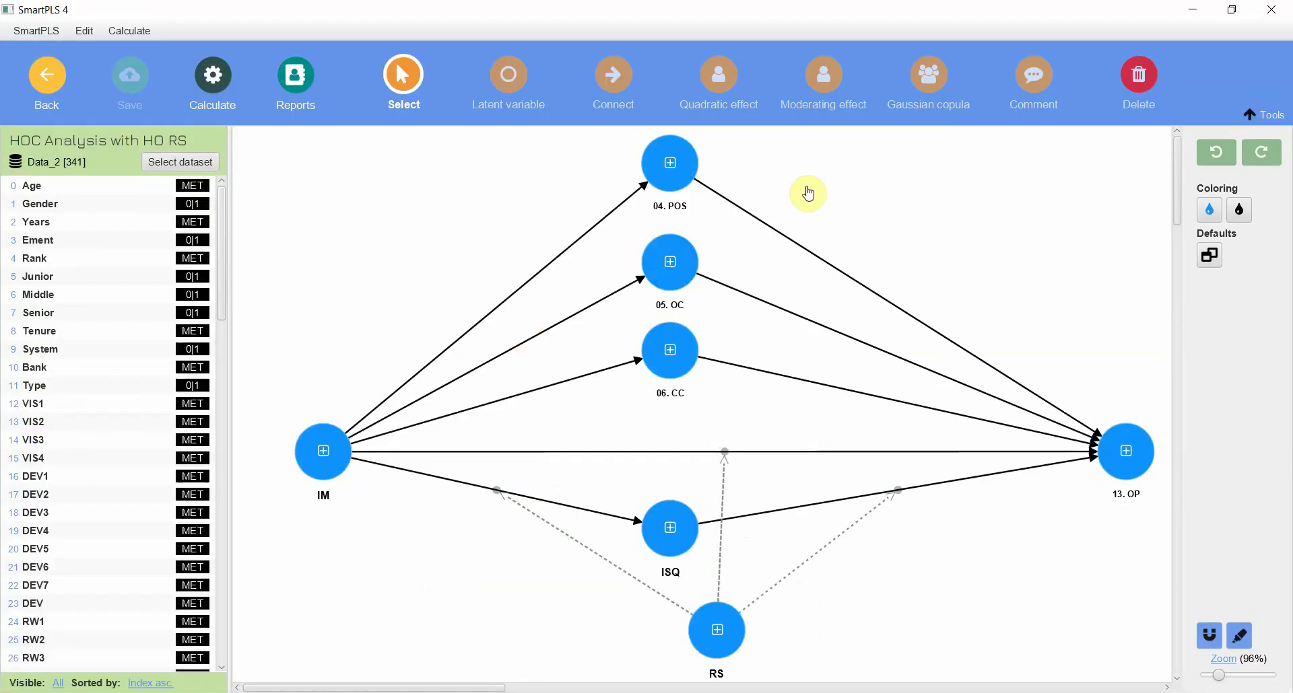
Open the model's bootstrapping report and look up the ISQ original-sample R-square under Mean, STDEV, T values, p values
{"action": "left_click", "coordinate": [313, 78]}
{"action": "left_click", "coordinate": [341, 128]}
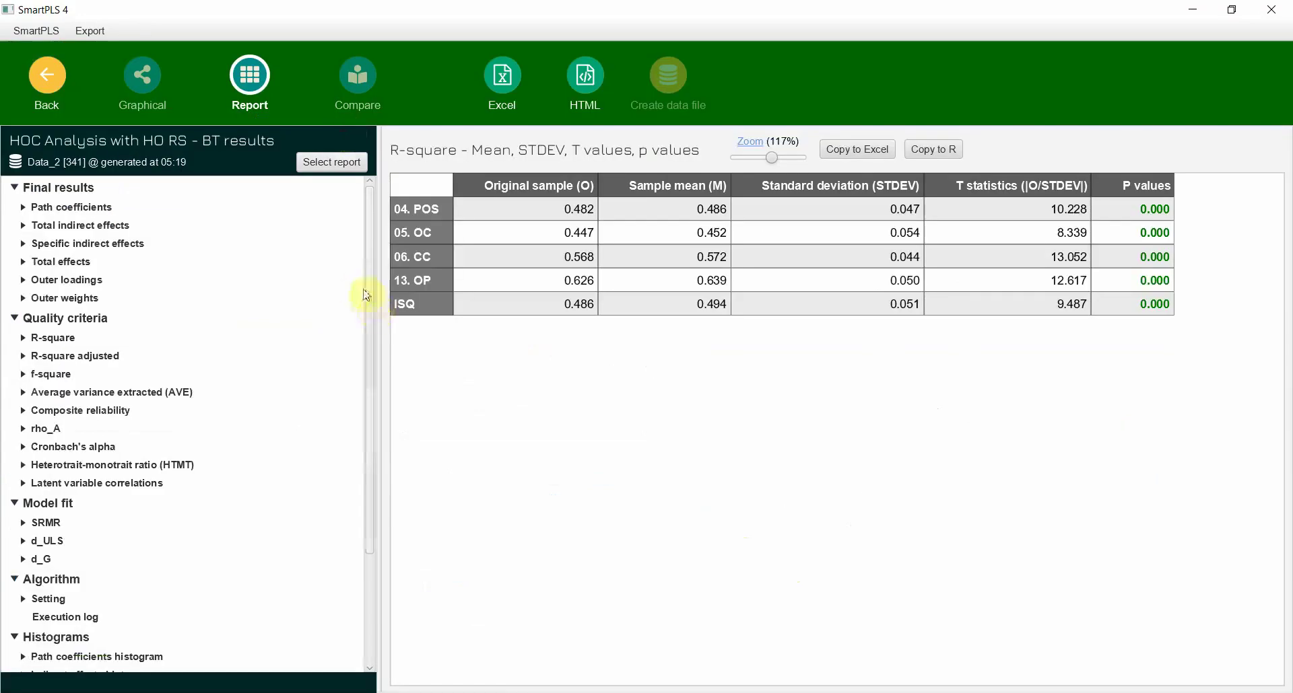
{"action": "left_click", "coordinate": [54, 337]}
{"action": "left_click", "coordinate": [188, 355]}
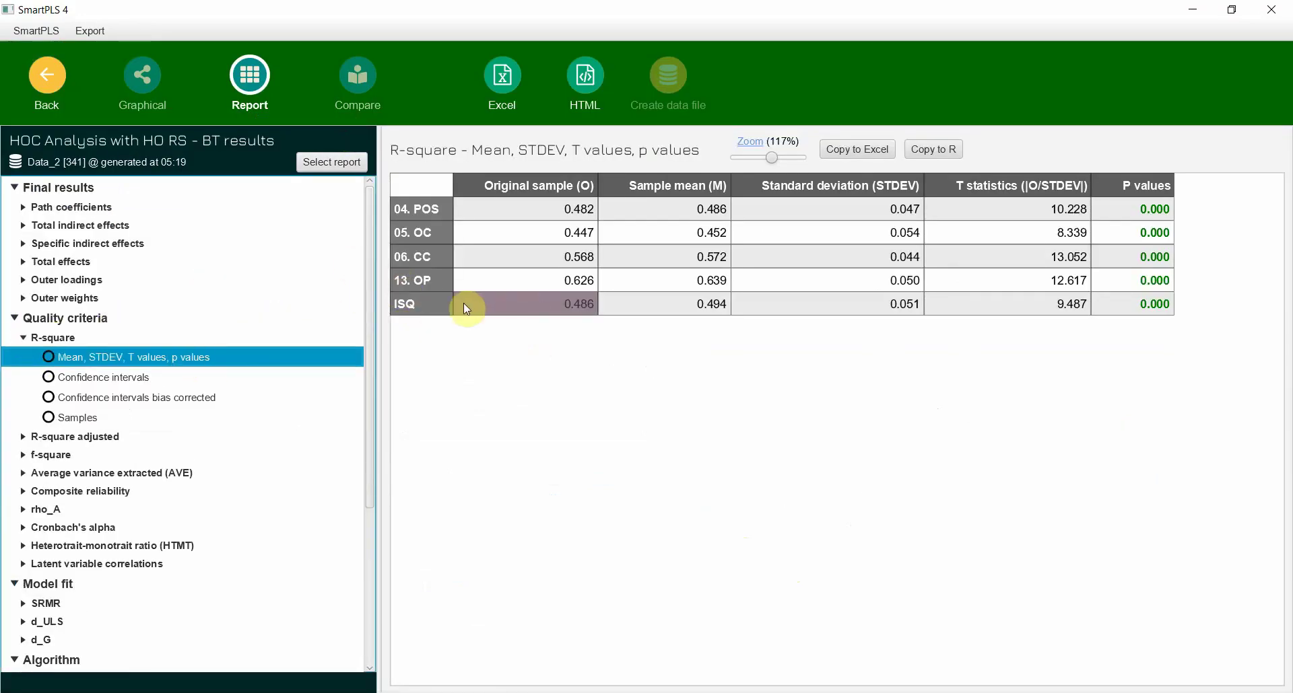
{"action": "left_click", "coordinate": [556, 302]}
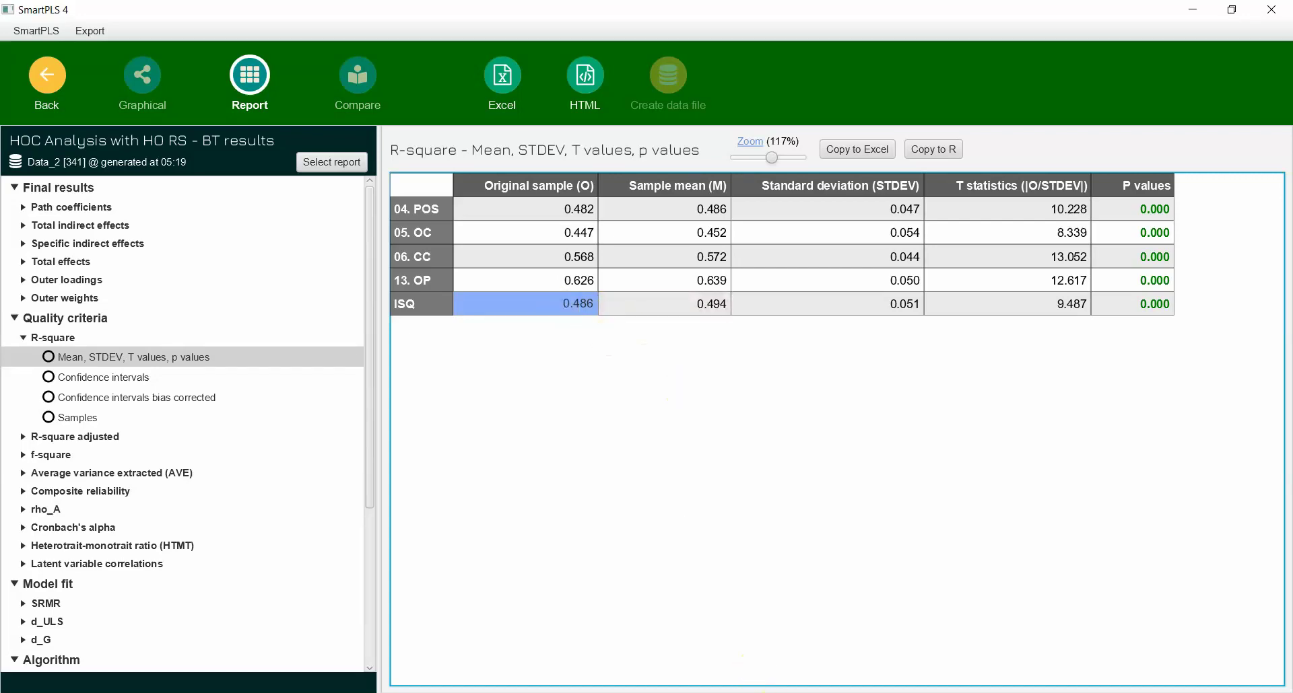
In the Word write-up, set the interaction-term R-Sq to 48.6% and the increase to 2.4%, and update the construct names to RS, IM and ISQ
{"action": "left_click", "coordinate": [757, 692]}
{"action": "type", "text": "8"}
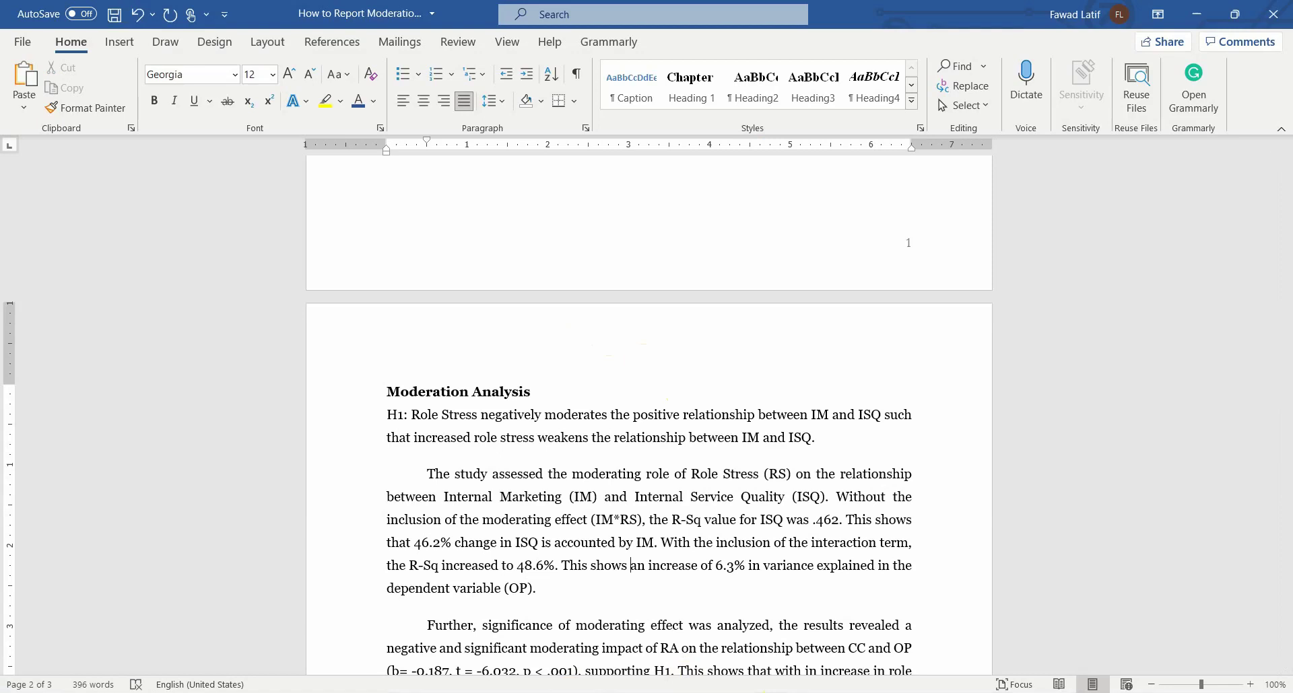
{"action": "key", "text": "shift+Right"}
{"action": "type", "text": "2"}
{"action": "key", "text": "Right"}
{"action": "key", "text": "shift+Right"}
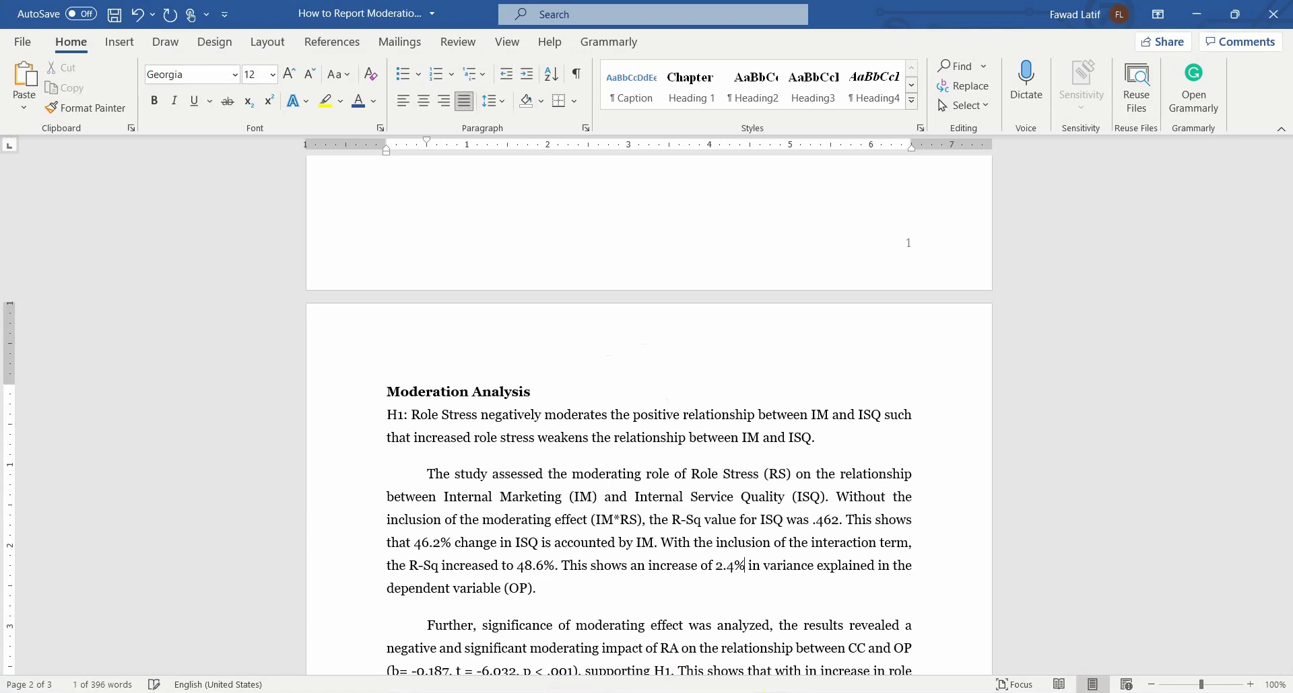
{"action": "type", "text": "SQ"}
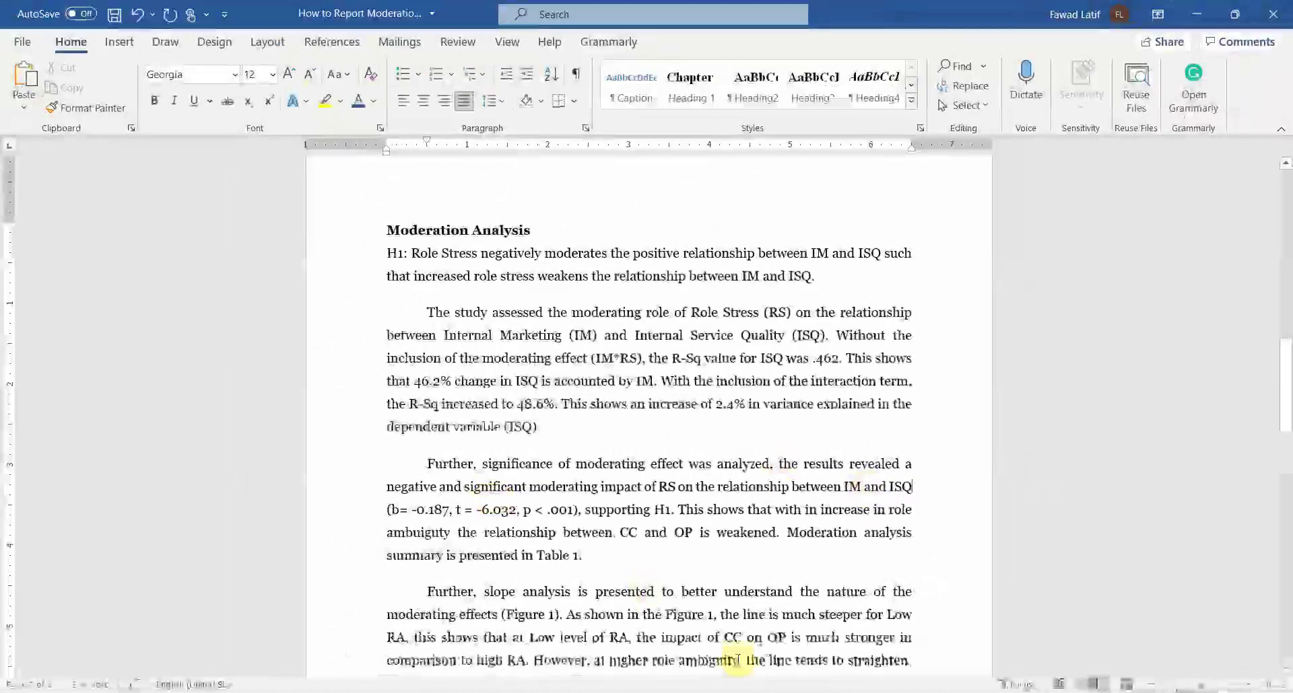
Switch to SmartPLS and look up the RS x IM -> ISQ coefficient and T statistic in the path coefficients results
{"action": "left_click", "coordinate": [754, 692]}
{"action": "left_click", "coordinate": [68, 208]}
{"action": "left_click", "coordinate": [70, 229]}
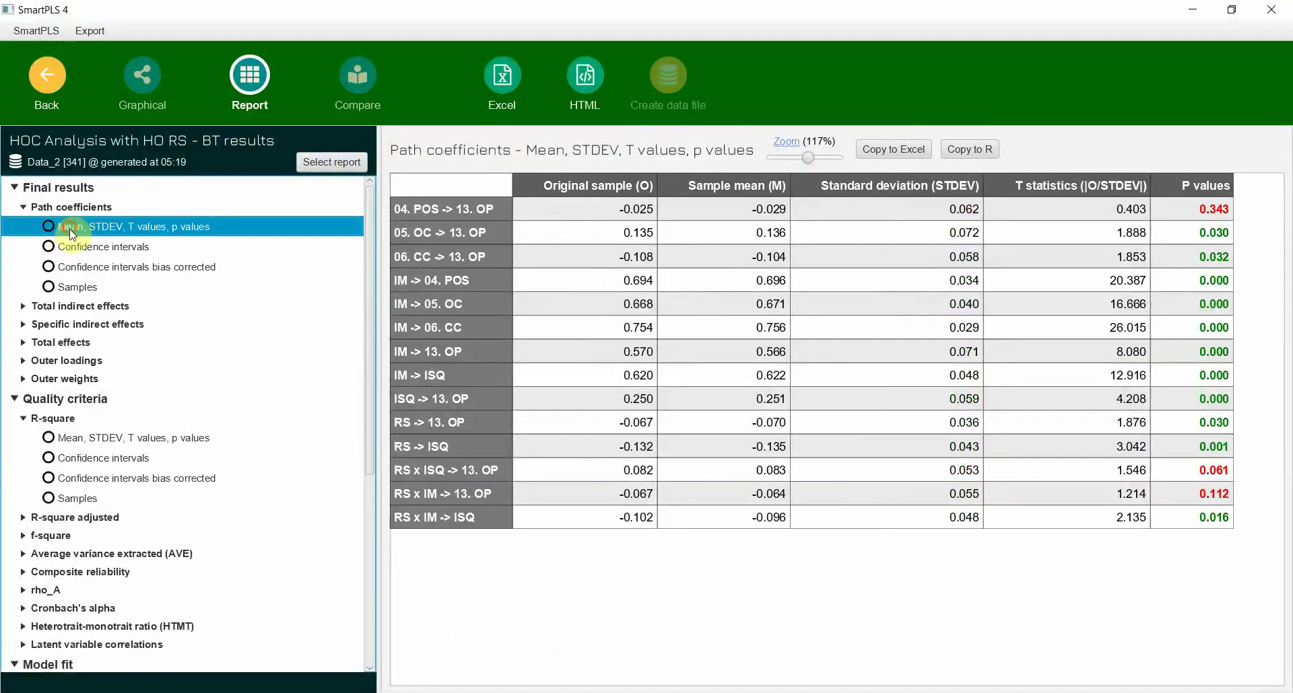
{"action": "left_click_drag", "start_coordinate": [518, 517], "coordinate": [781, 517]}
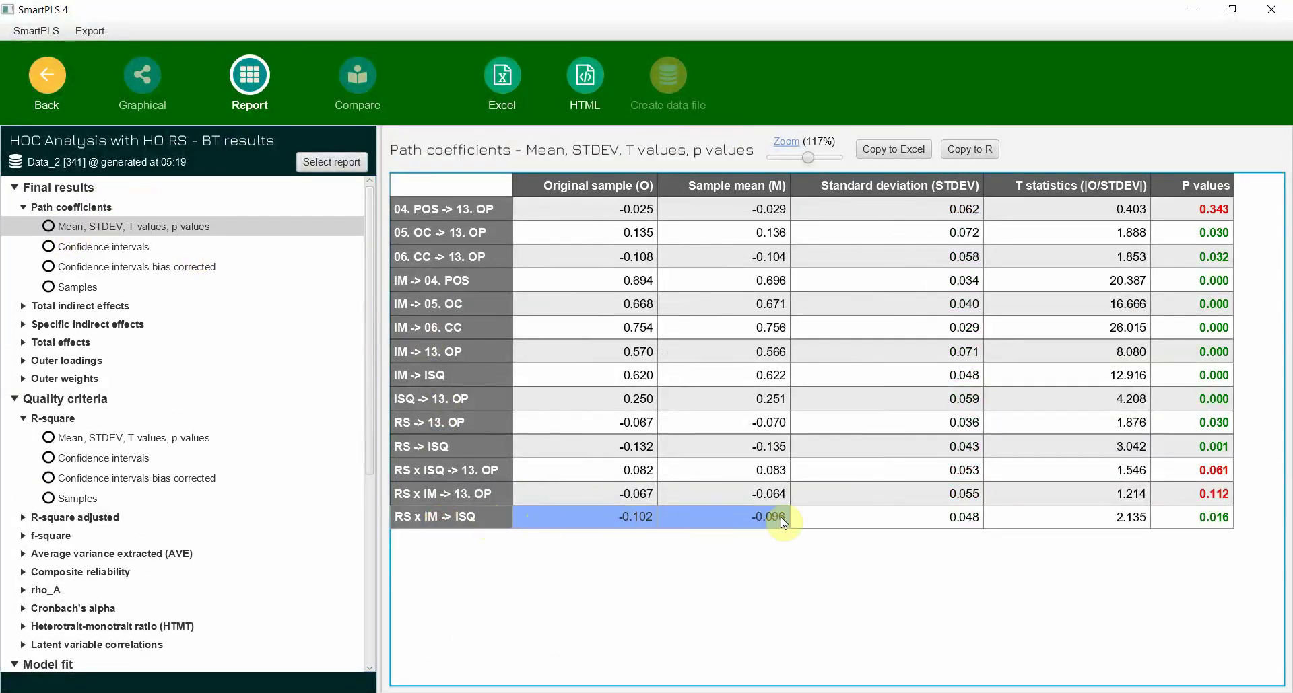
{"action": "left_click", "coordinate": [1022, 517]}
In Word, report b = -0.102, t = -2.135 and p < .016, and reword the weakened relationship to role stress, IM and ISQ
{"action": "key", "text": "alt+Tab"}
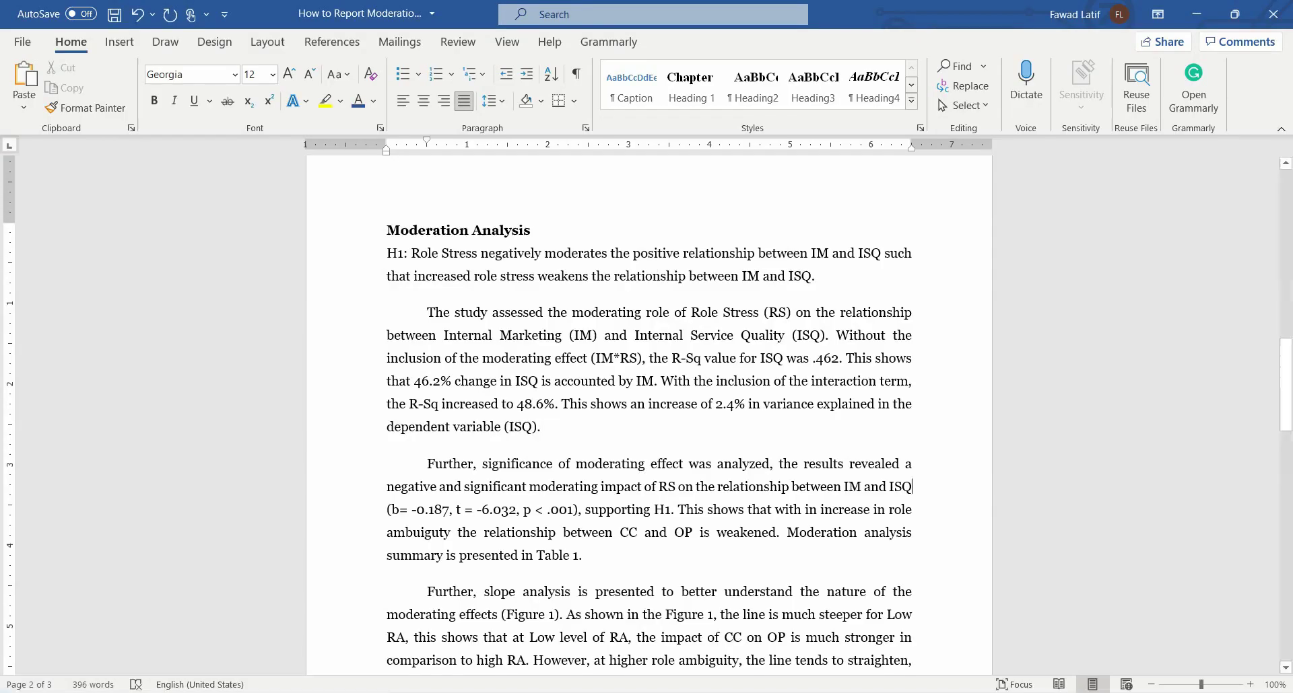
{"action": "type", "text": "105"}
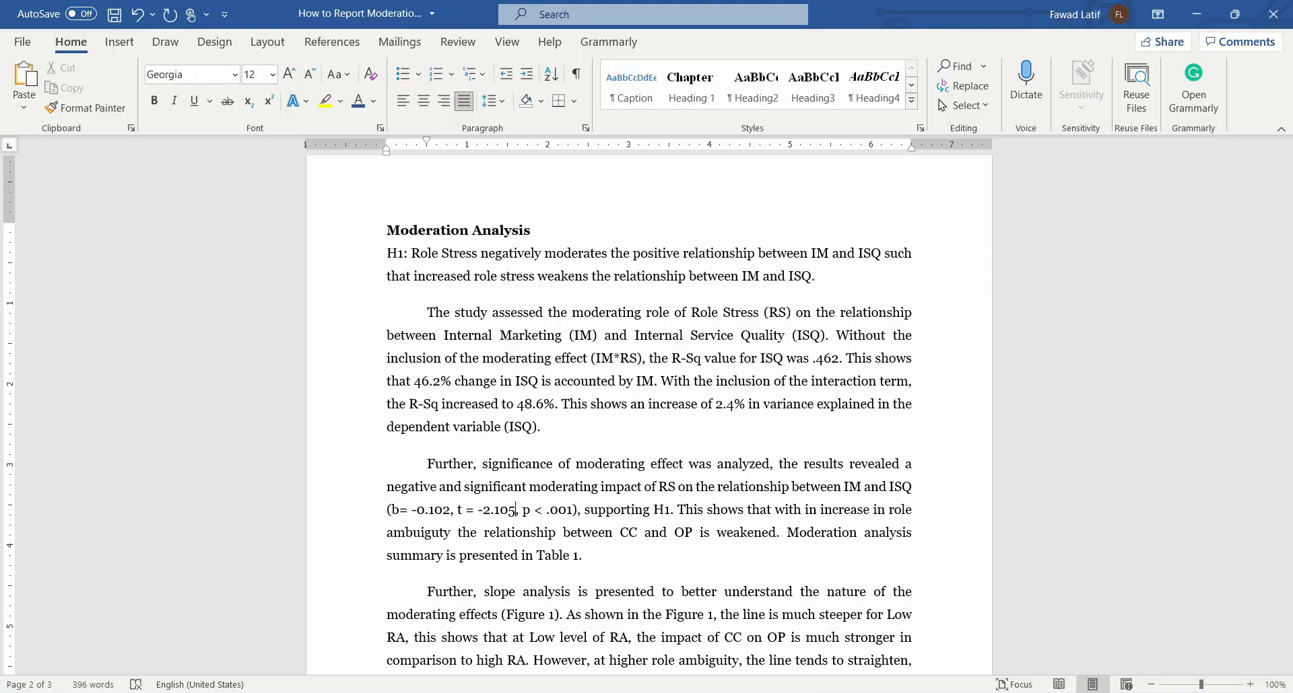
{"action": "key", "text": "alt+Tab"}
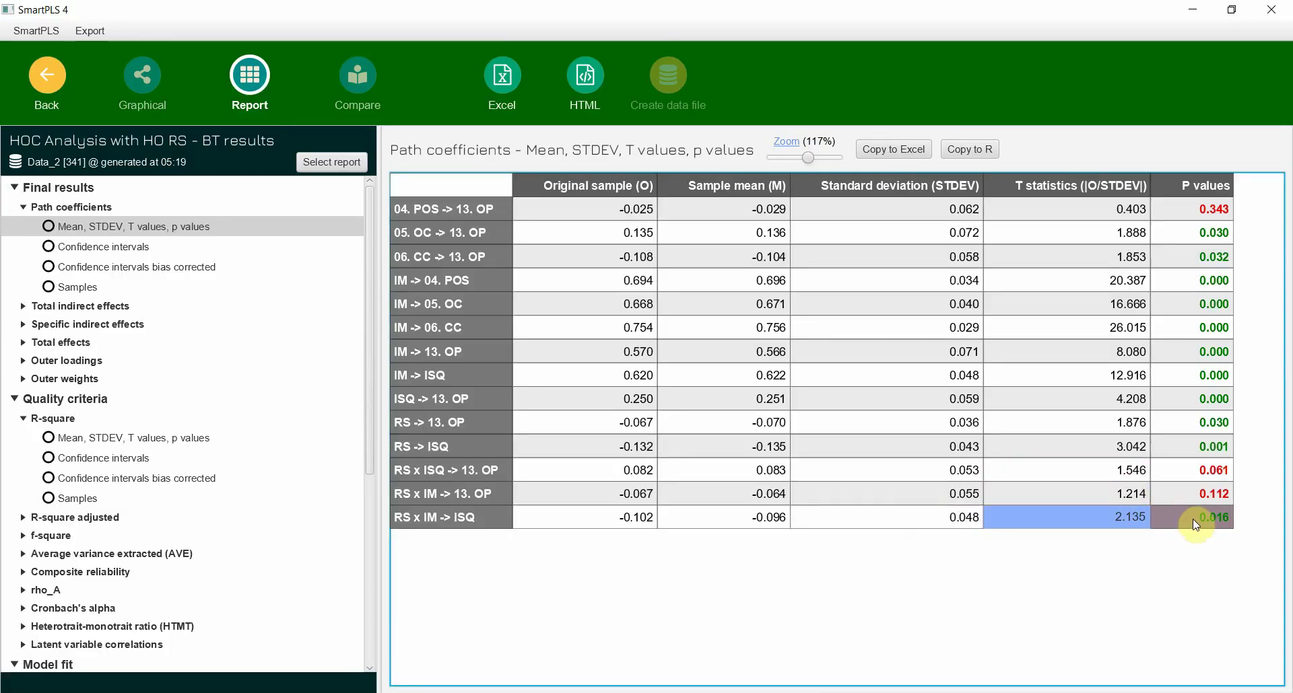
{"action": "key", "text": "alt+Tab"}
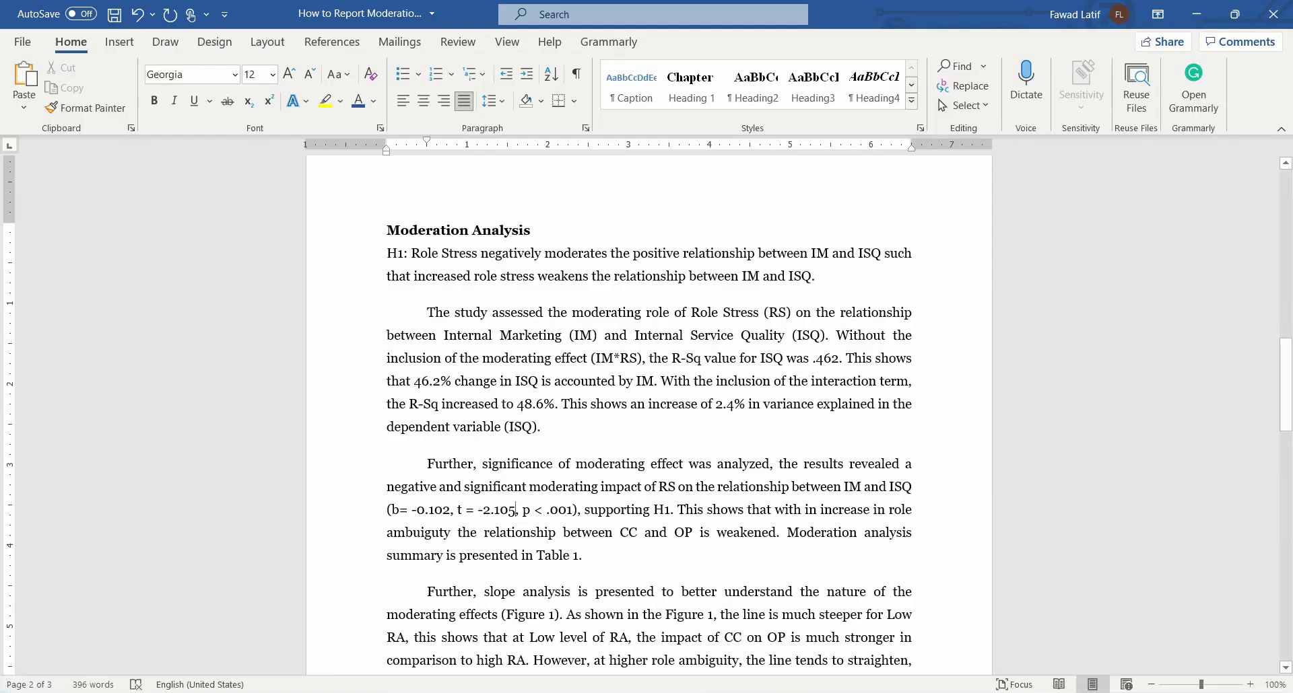
{"action": "key", "text": "shift+Left"}
{"action": "type", "text": "3"}
{"action": "key", "text": "Right"}
{"action": "key", "text": "Right"}
{"action": "key", "text": "Right"}
{"action": "key", "text": "Right"}
{"action": "key", "text": "Right"}
{"action": "key", "text": "Right"}
{"action": "key", "text": "Right"}
{"action": "key", "text": "Right"}
{"action": "key", "text": "Right"}
{"action": "key", "text": "shift+Right"}
{"action": "key", "text": "Delete"}
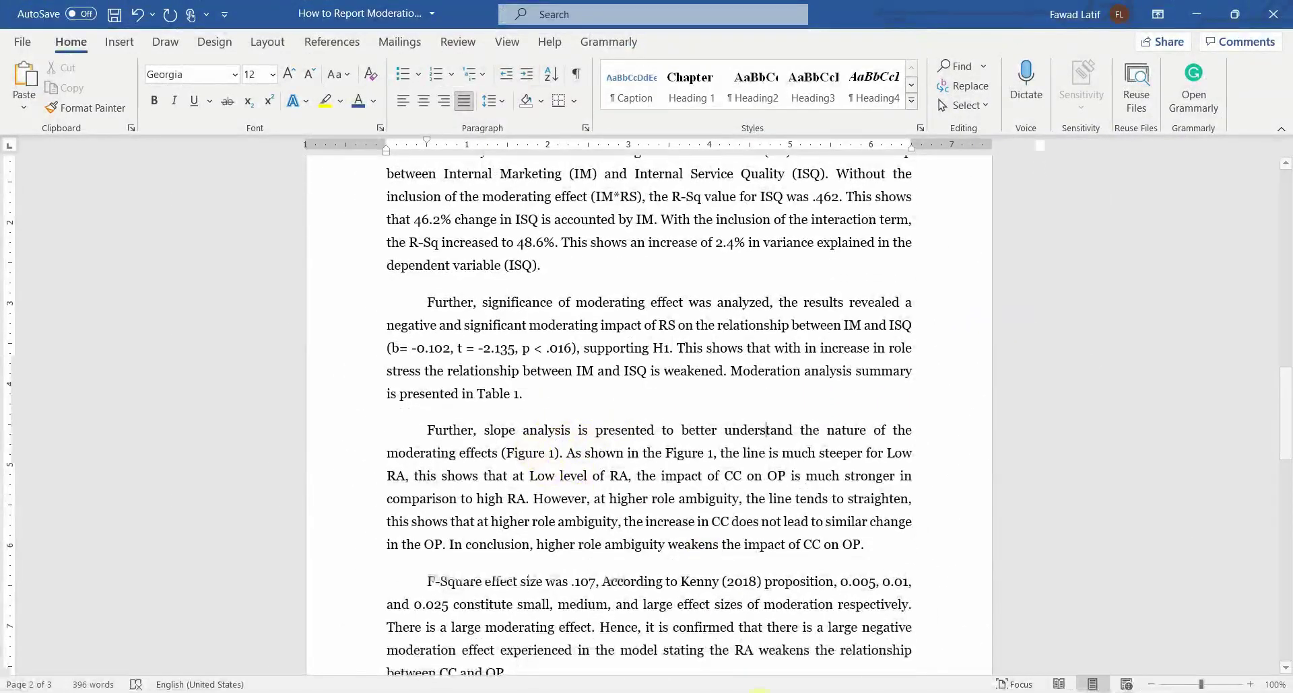
Copy the Moderator chart from the Stats Tools Package workbook in Excel and paste it under the Slope Analysis caption in Word
{"action": "key", "text": "alt+Tab"}
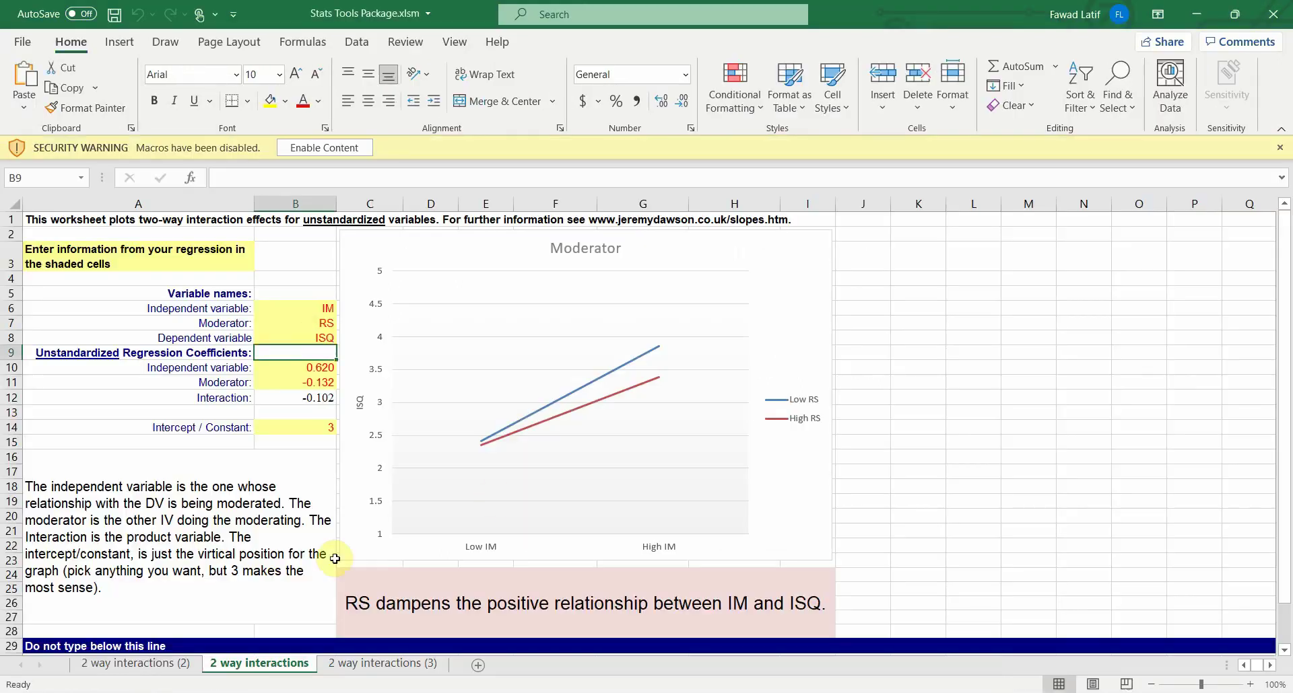
{"action": "left_click", "coordinate": [296, 323]}
{"action": "left_click", "coordinate": [759, 257]}
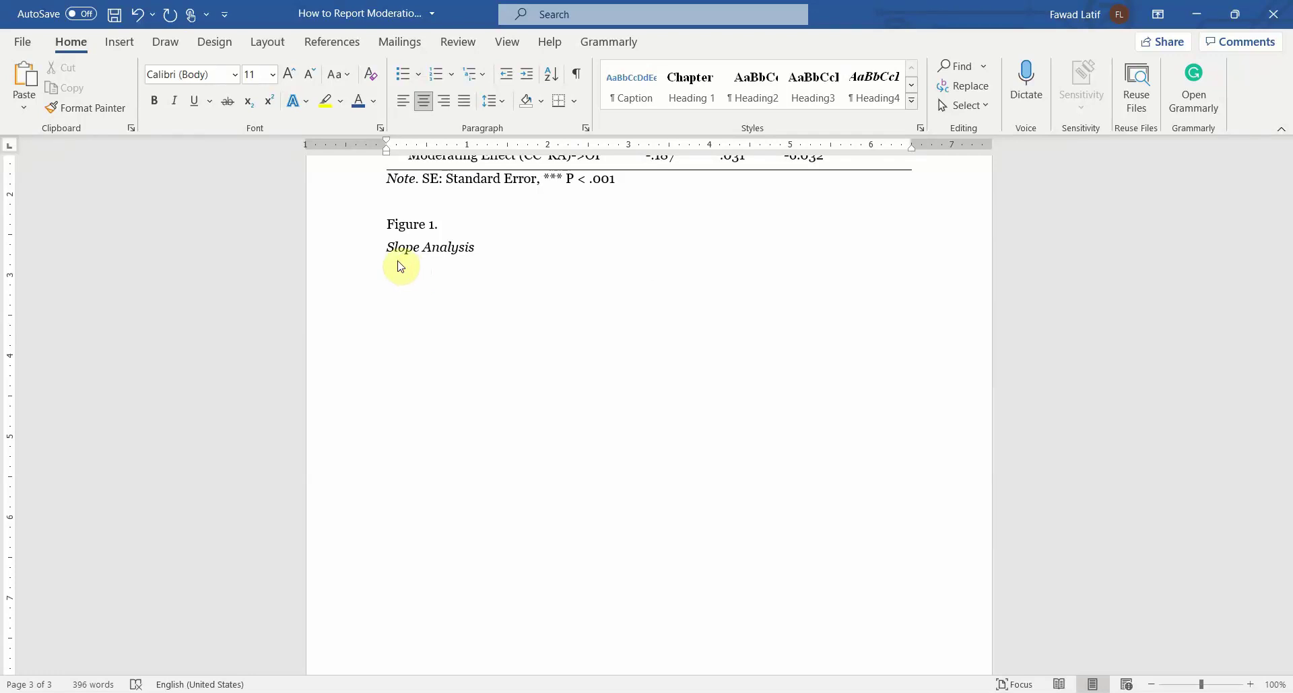
{"action": "key", "text": "ctrl+v"}
Place the Moderator slope chart directly below the slope analysis paragraph
{"action": "scroll", "coordinate": [548, 361], "scroll_direction": "up", "scroll_amount": 3}
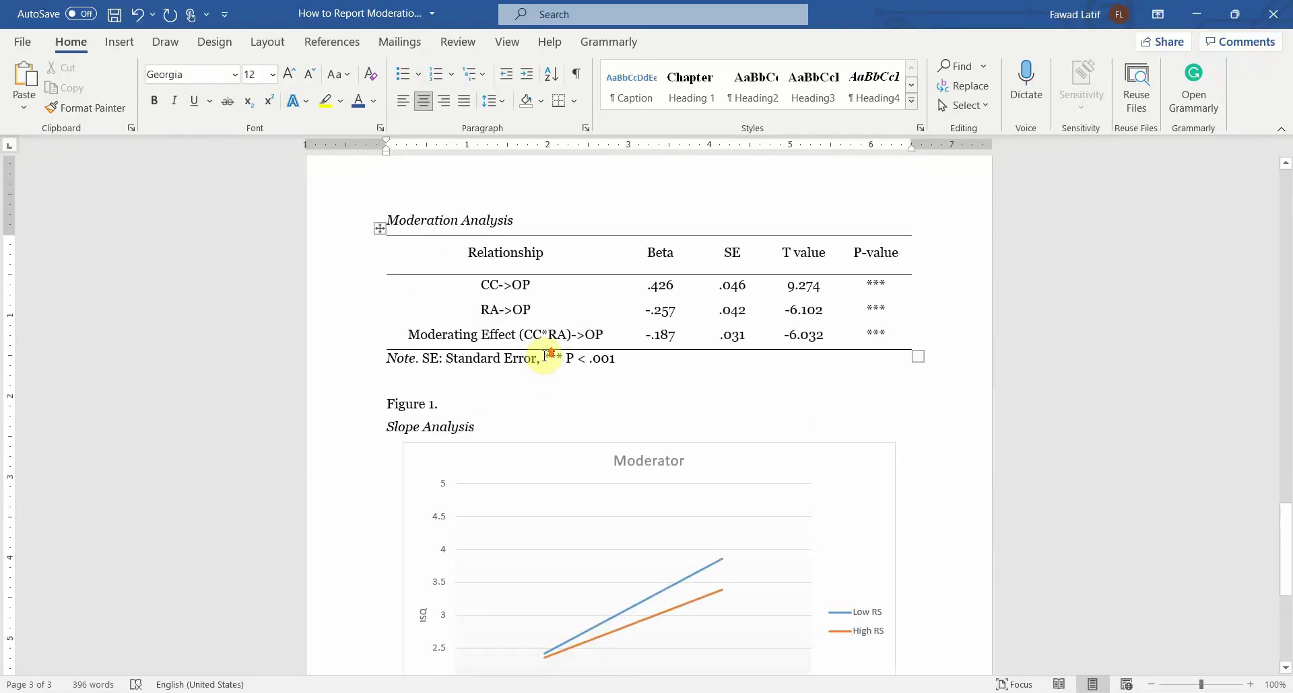
{"action": "scroll", "coordinate": [542, 361], "scroll_direction": "down", "scroll_amount": 3}
{"action": "left_click", "coordinate": [505, 284]}
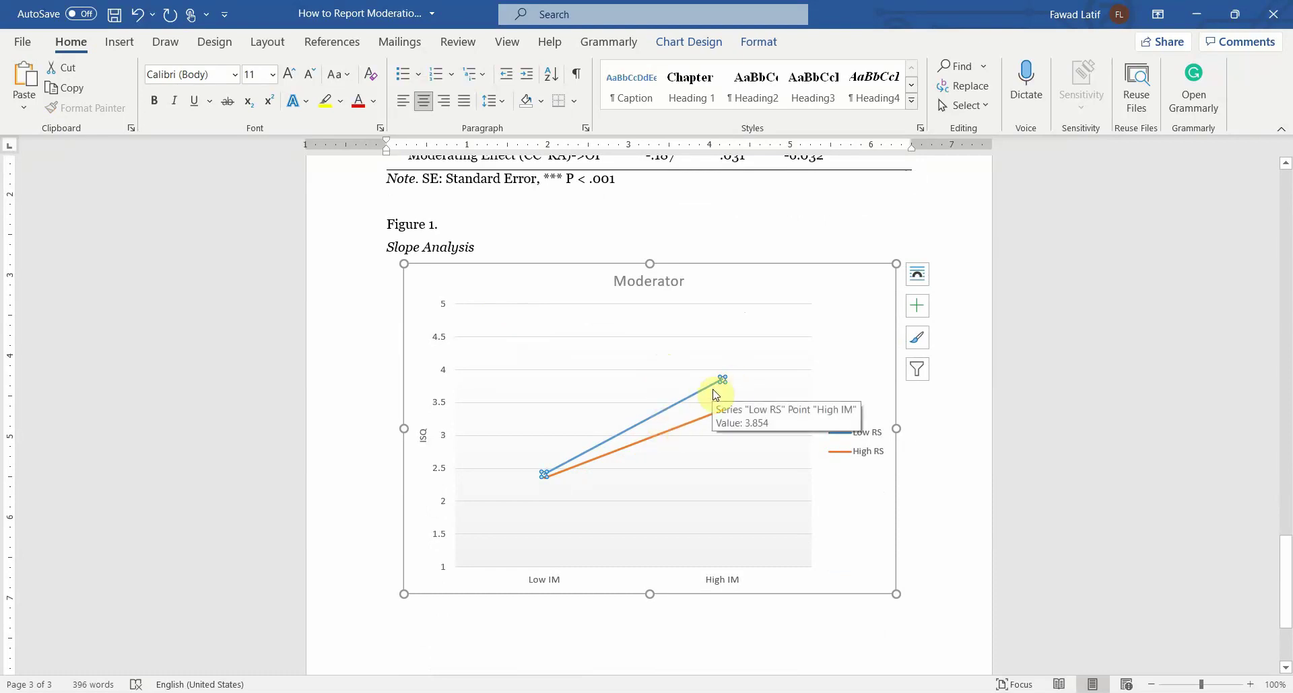
{"action": "left_click", "coordinate": [916, 274]}
{"action": "scroll", "coordinate": [835, 297], "scroll_direction": "up", "scroll_amount": 15}
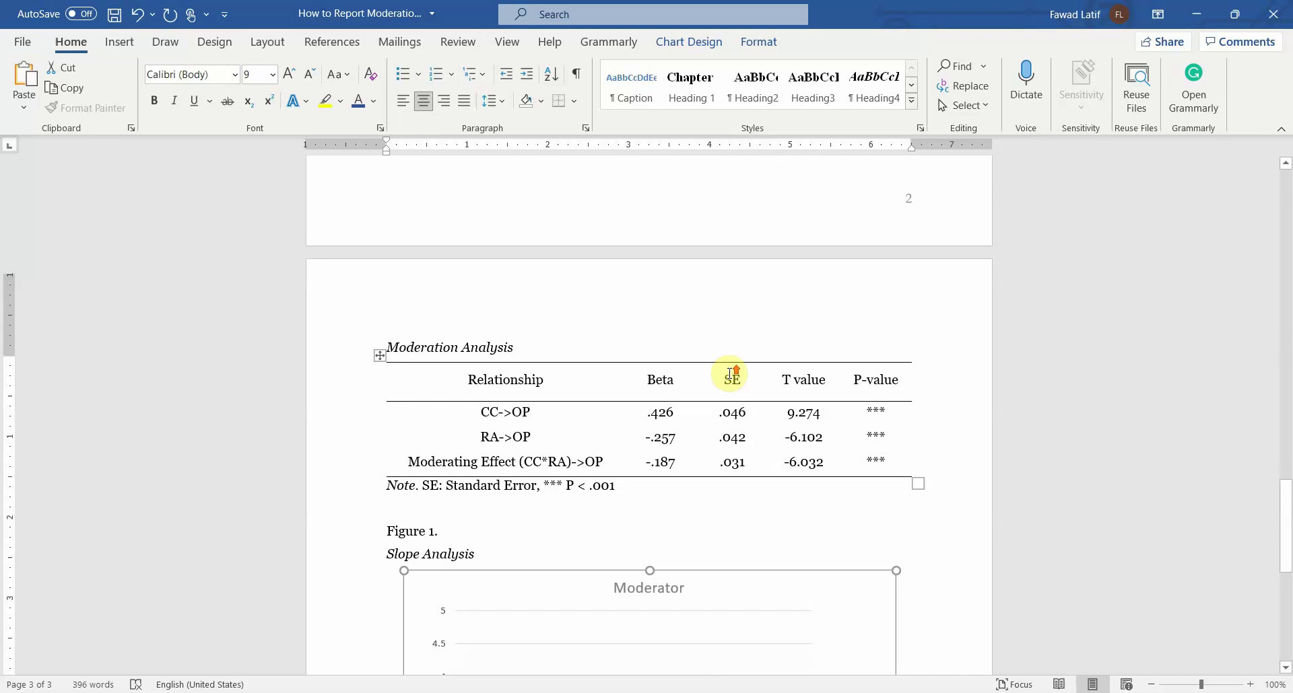
{"action": "scroll", "coordinate": [438, 508], "scroll_direction": "down", "scroll_amount": 5}
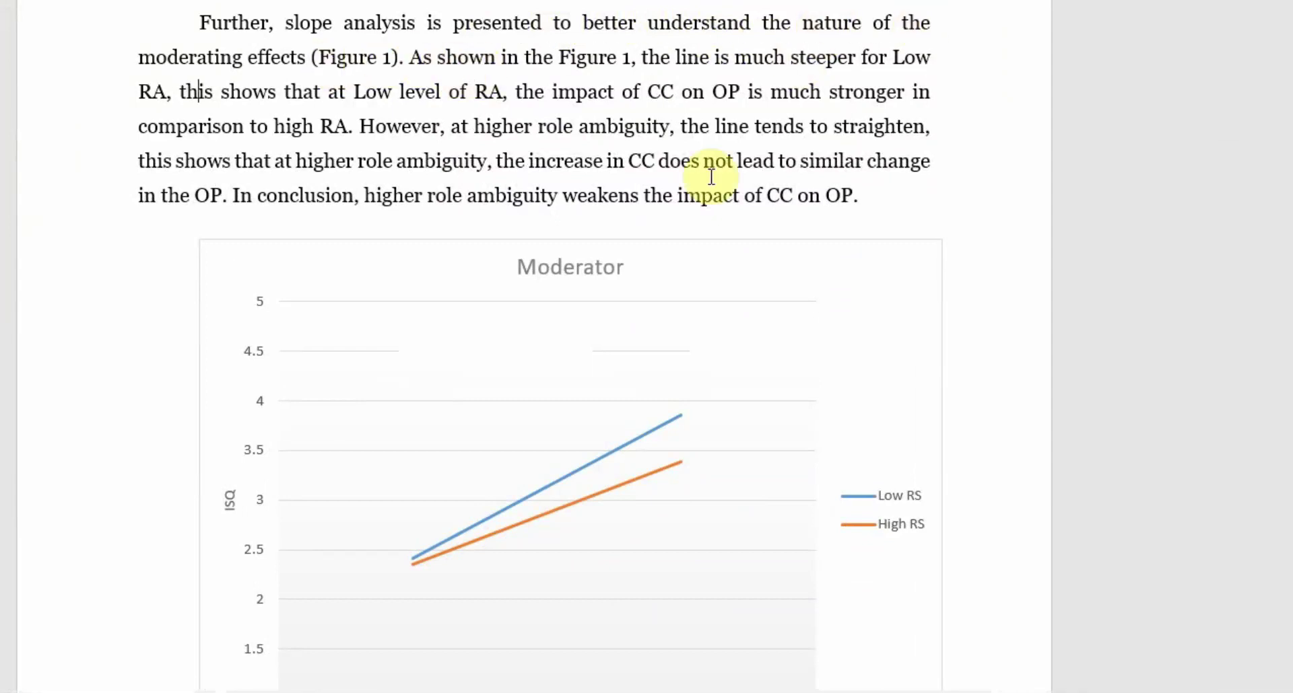
In the slope analysis paragraph, replace RA with RS and describe the stronger impact as that of IM on ISQ
{"action": "key", "text": "Left"}
{"action": "key", "text": "BackSpace"}
{"action": "type", "text": "S"}
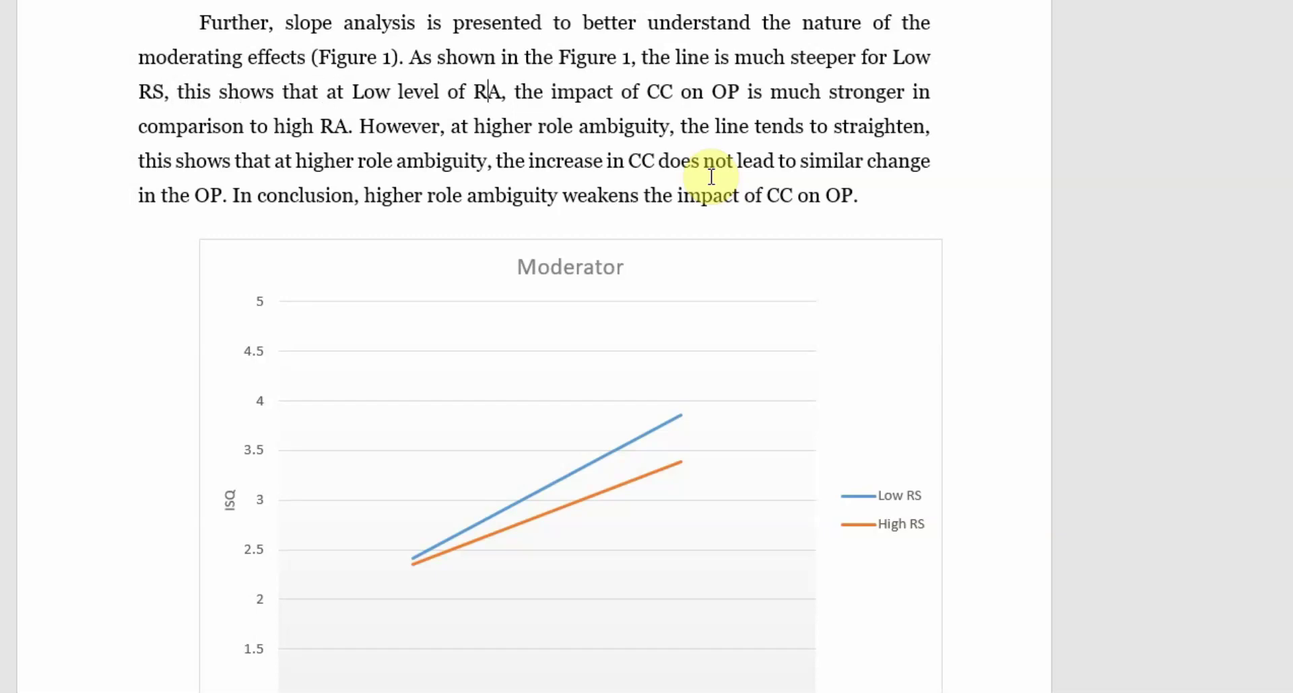
{"action": "key", "text": "BackSpace"}
{"action": "type", "text": "S"}
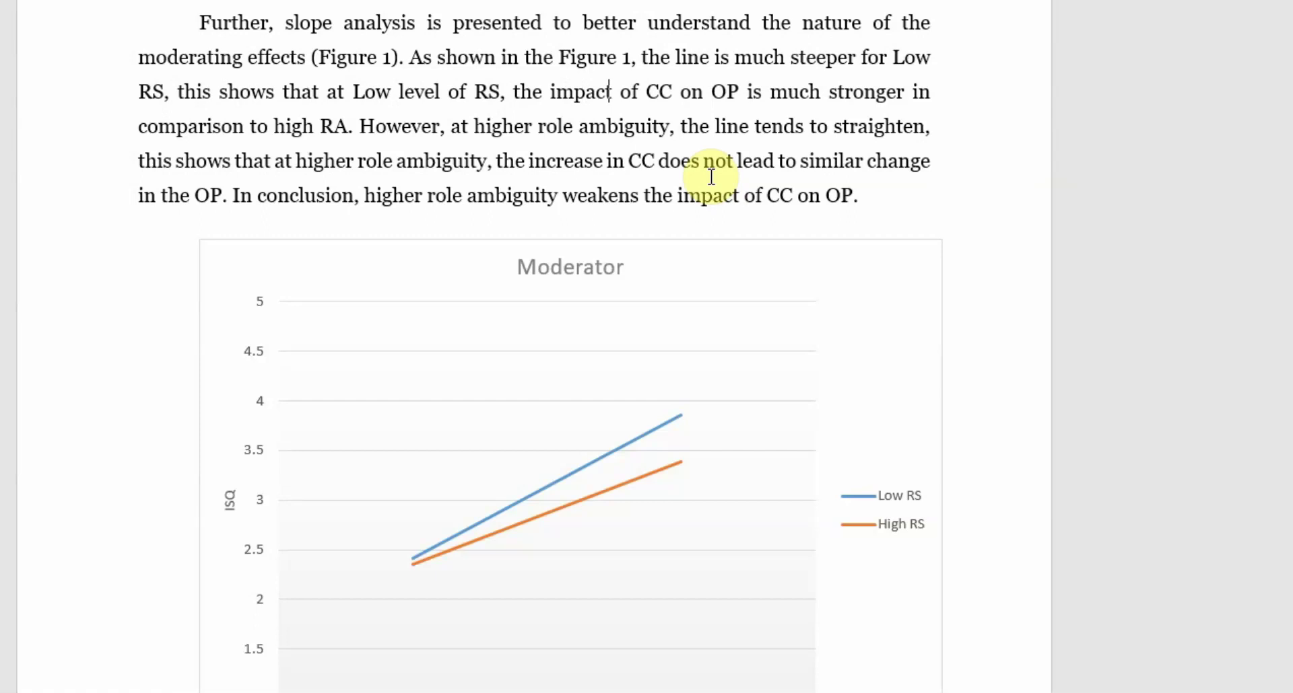
{"action": "key", "text": "shift+Right"}
{"action": "key", "text": "shift+Right"}
{"action": "type", "text": "IM on "}
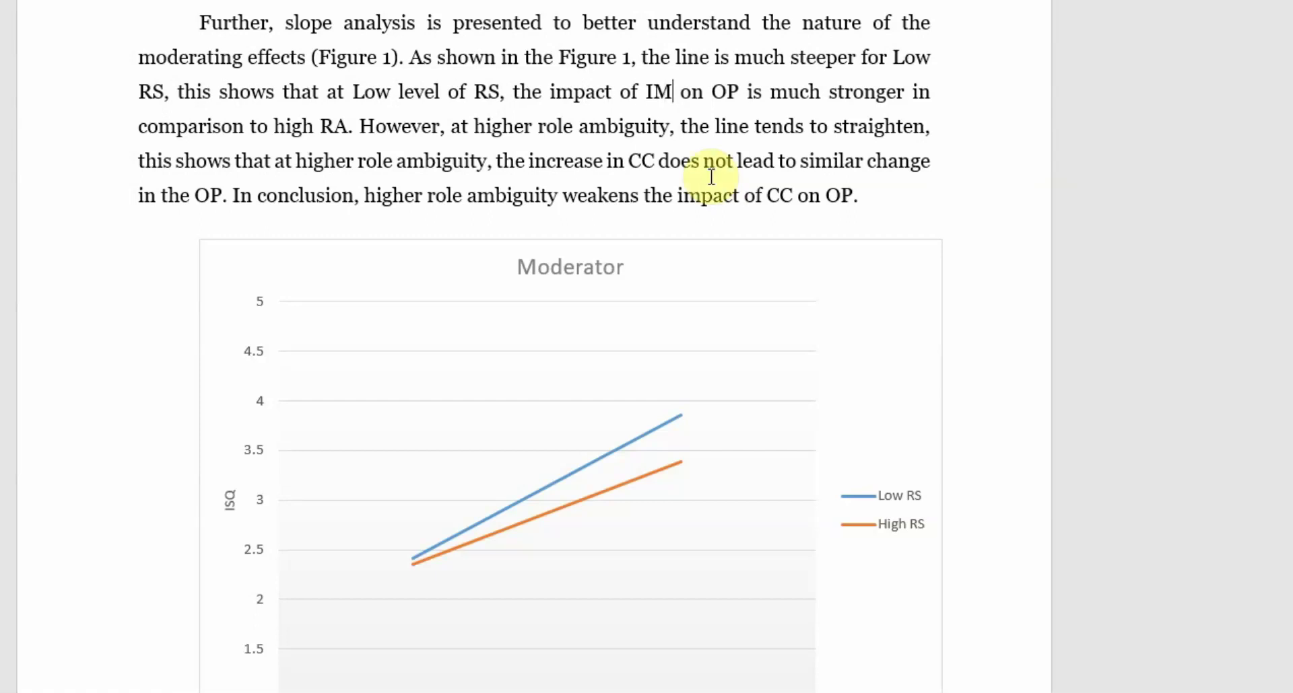
{"action": "type", "text": "ISQ"}
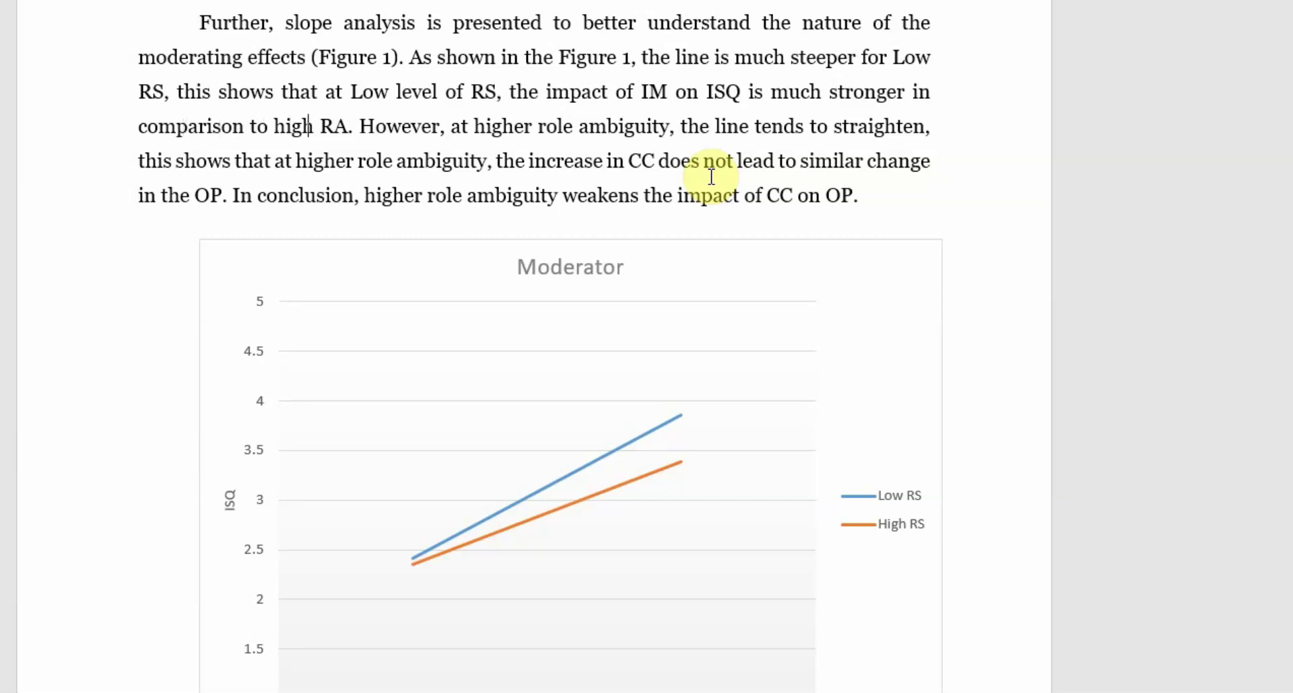
{"action": "key", "text": "BackSpace"}
{"action": "type", "text": "S"}
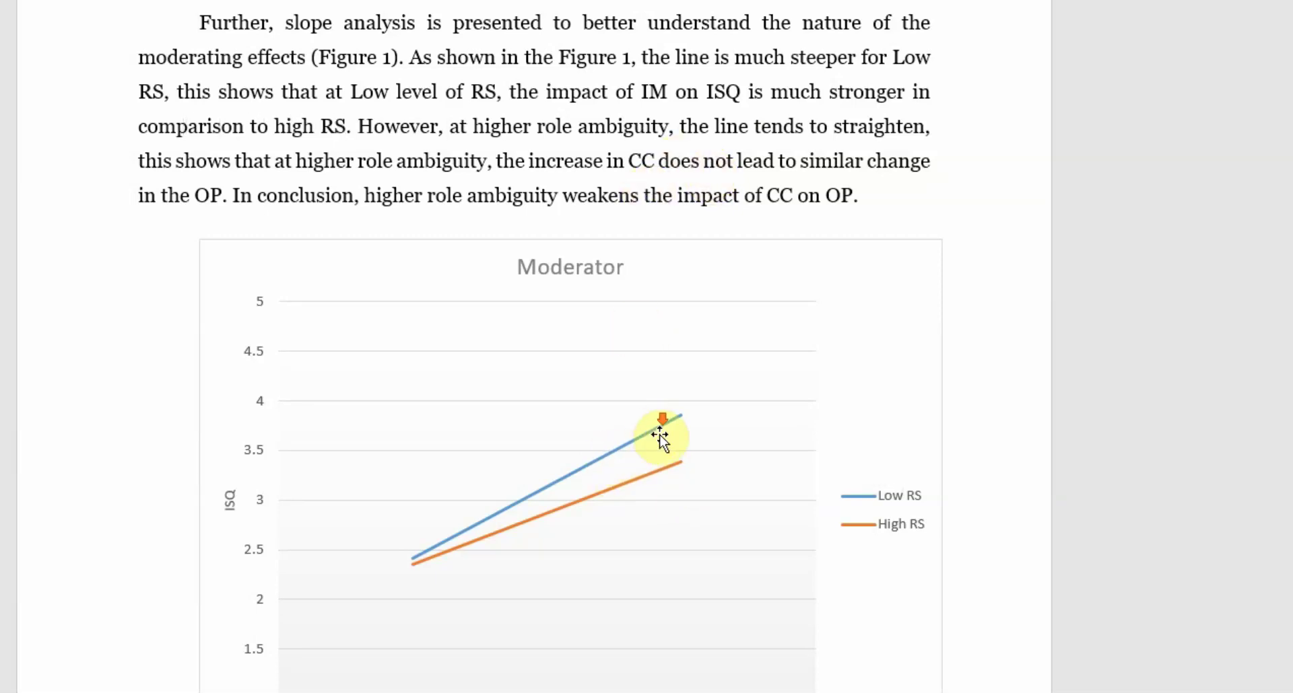
Change role ambiguity to role stress in the sentence about the line straightening at higher levels
{"action": "scroll", "coordinate": [660, 437], "scroll_direction": "down", "scroll_amount": 4}
{"action": "scroll", "coordinate": [621, 337], "scroll_direction": "down", "scroll_amount": 2}
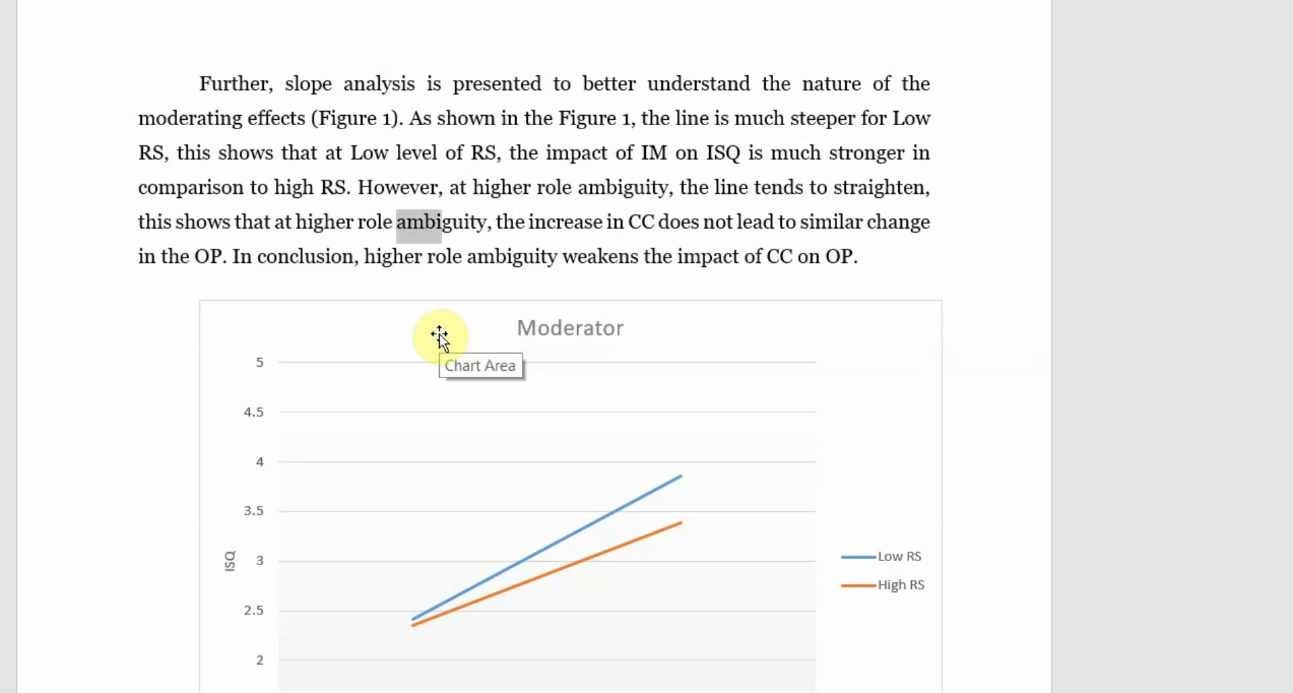
{"action": "type", "text": "stress"}
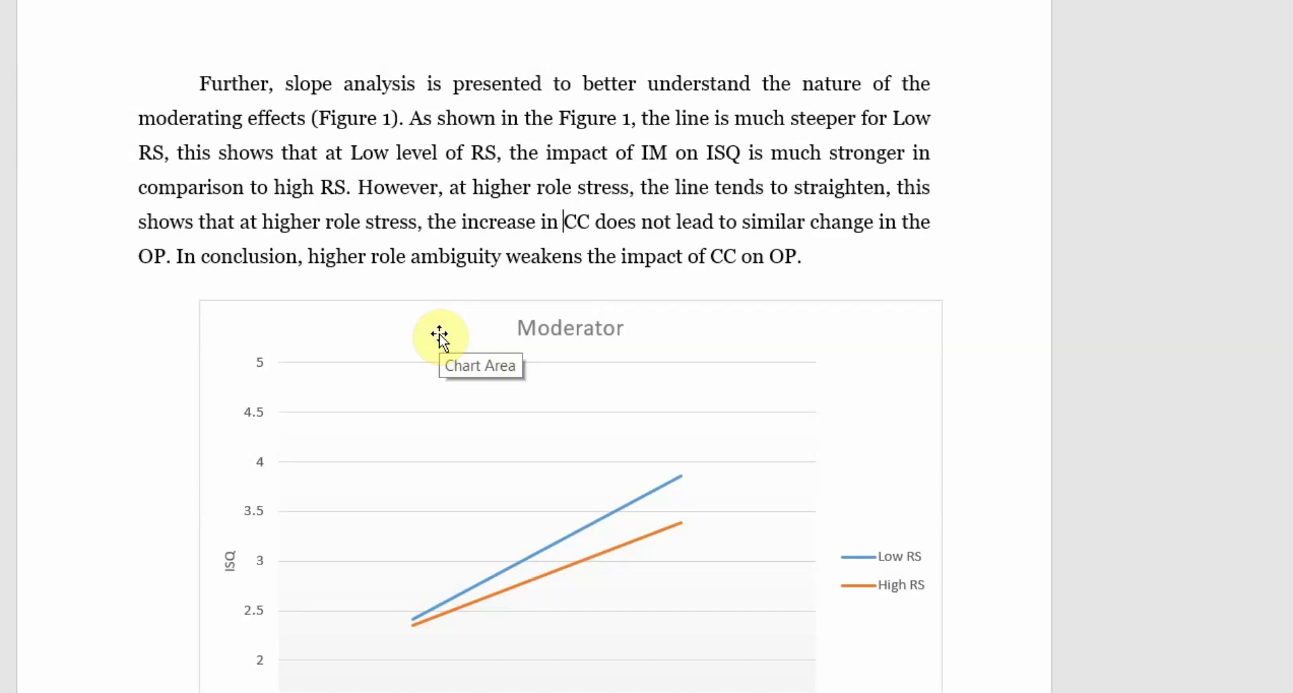
In the sentence on higher role stress, replace CC with IM as the increasing variable and OP with ISQ
{"action": "type", "text": "IM"}
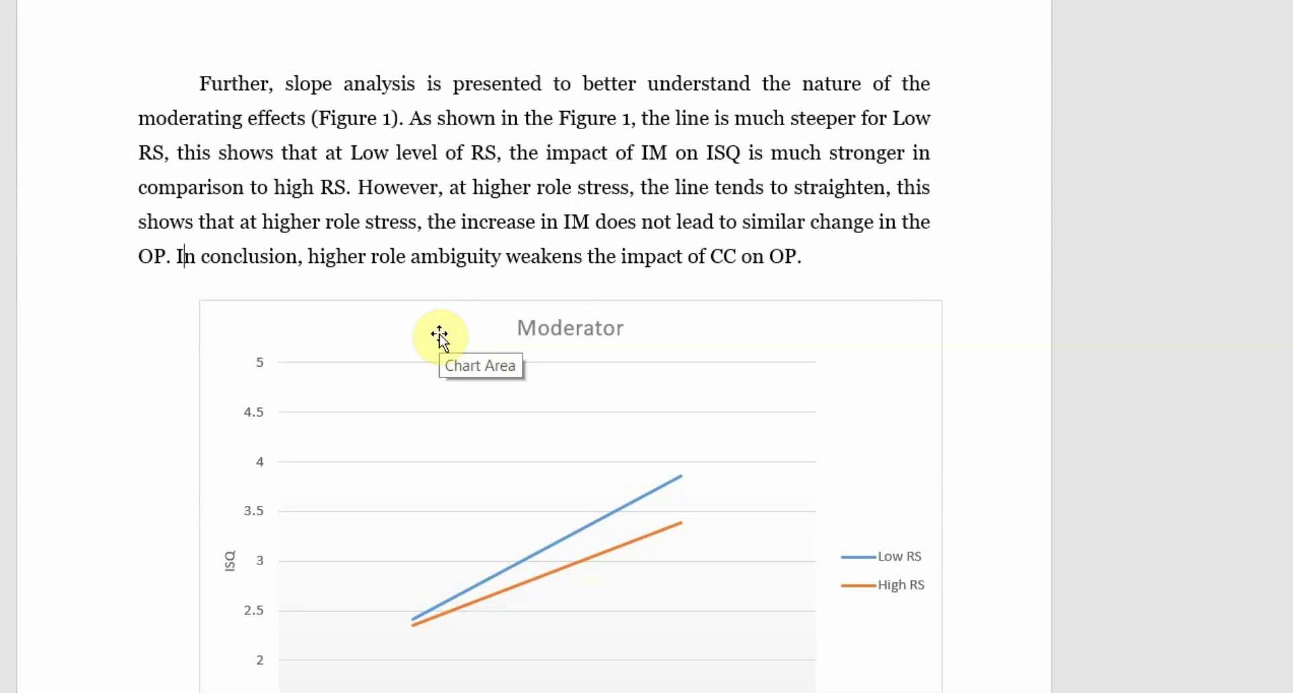
{"action": "key", "text": "ctrl+shift+Left"}
{"action": "type", "text": "ISQ"}
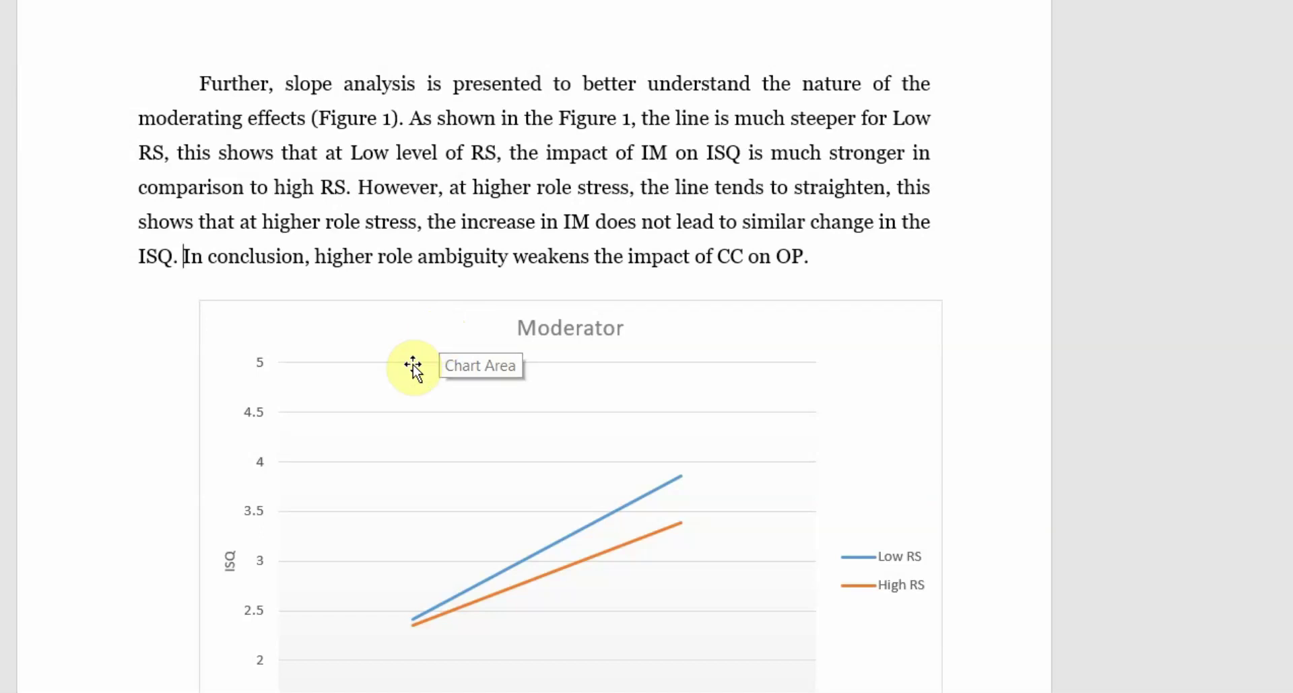
Reword the concluding sentence of the slope analysis paragraph to refer to the impact of IM on ISQ
{"action": "left_click", "coordinate": [716, 257]}
{"action": "key", "text": "shift+Right"}
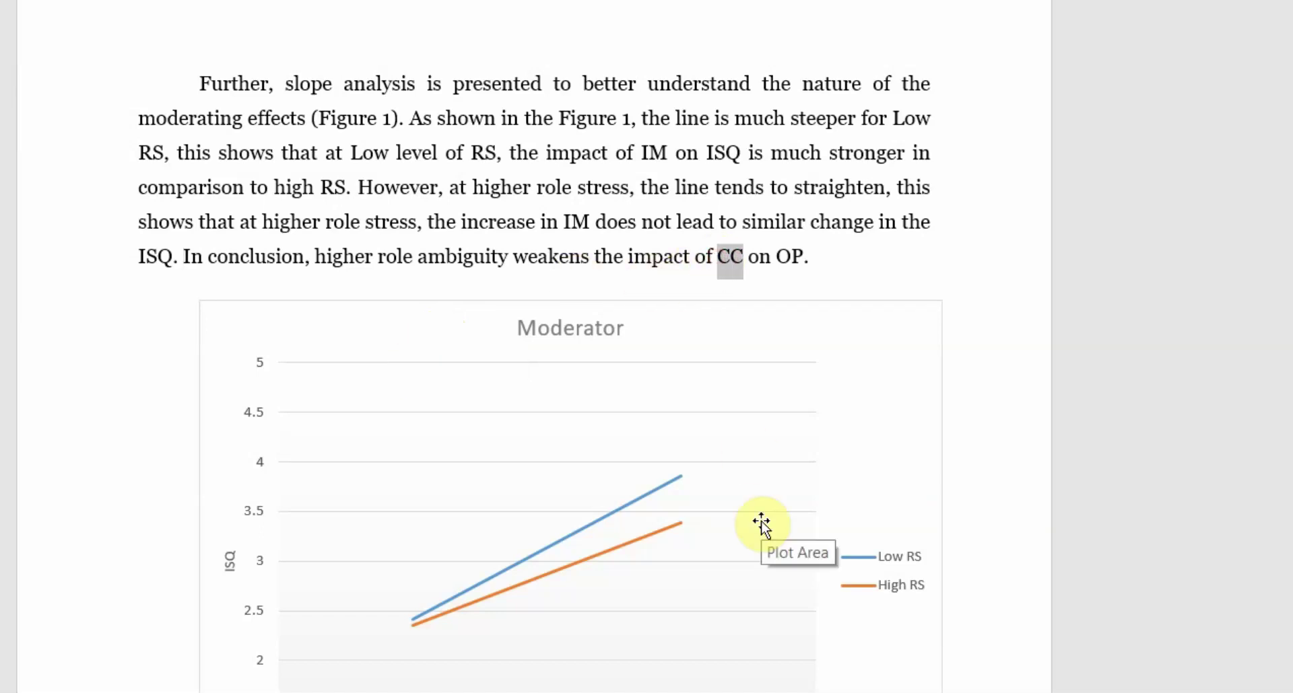
{"action": "type", "text": "IM"}
{"action": "key", "text": "Right"}
{"action": "key", "text": "Right"}
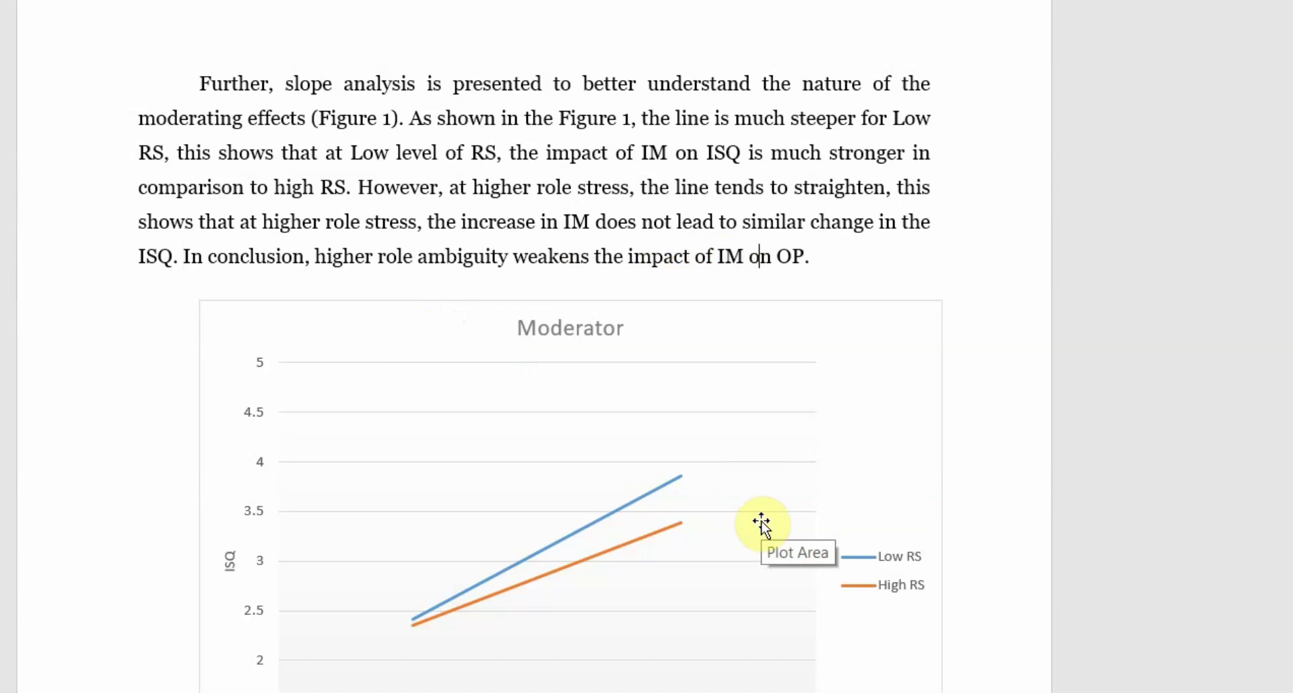
{"action": "type", "text": "ISQ"}
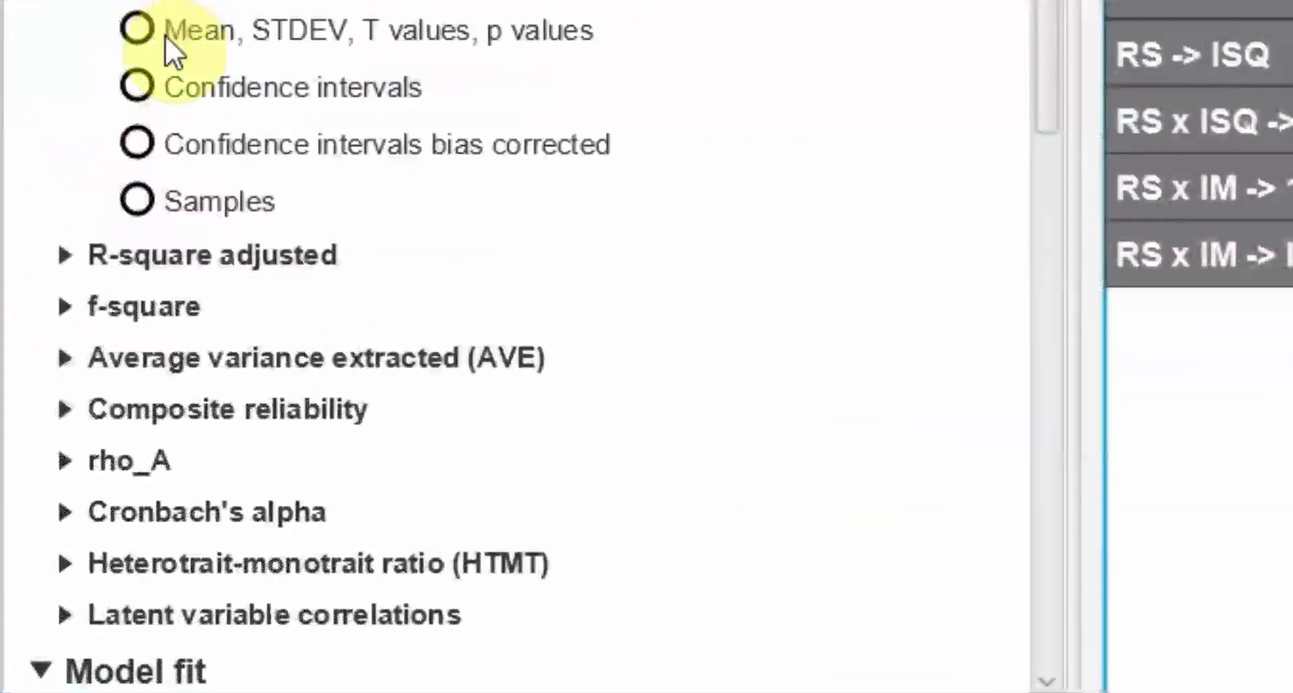
Look up the f-square of RS x IM -> ISQ in SmartPLS and set the F-Square effect size in Word to .018
{"action": "left_click", "coordinate": [61, 310]}
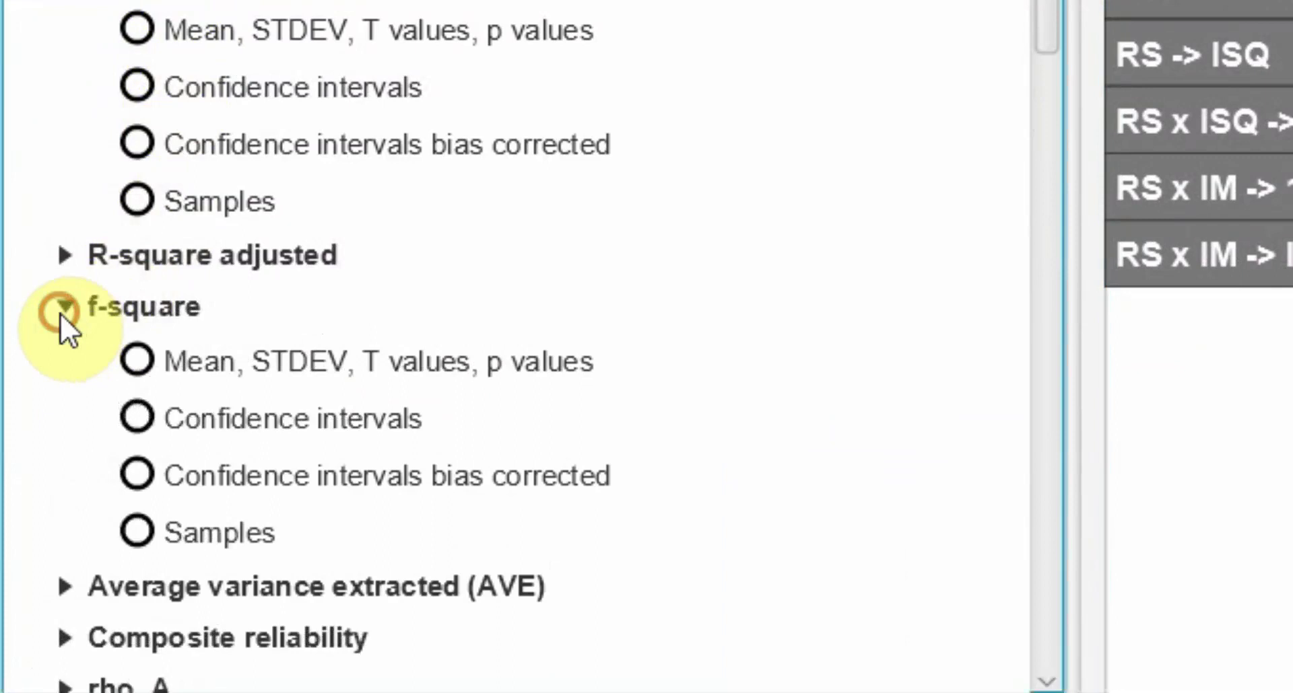
{"action": "left_click", "coordinate": [237, 366]}
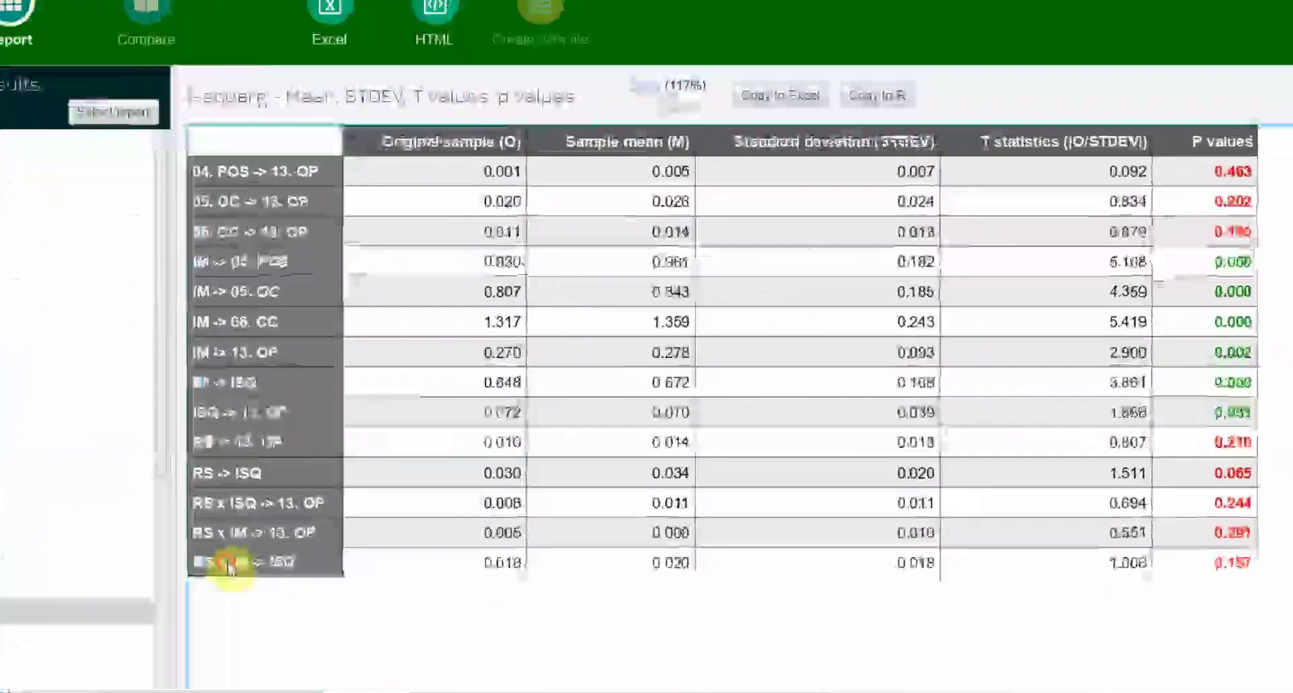
{"action": "left_click", "coordinate": [1246, 332]}
{"action": "left_click_drag", "start_coordinate": [369, 608], "coordinate": [1234, 605]}
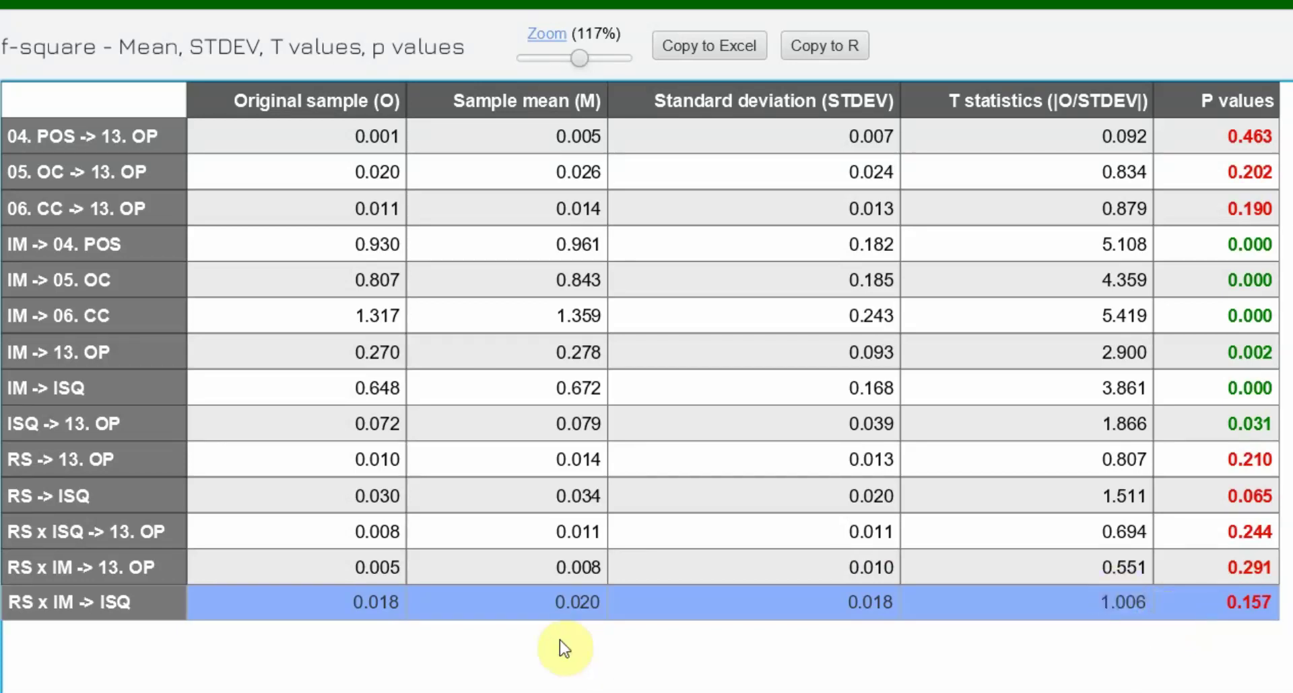
{"action": "key", "text": "alt+Tab"}
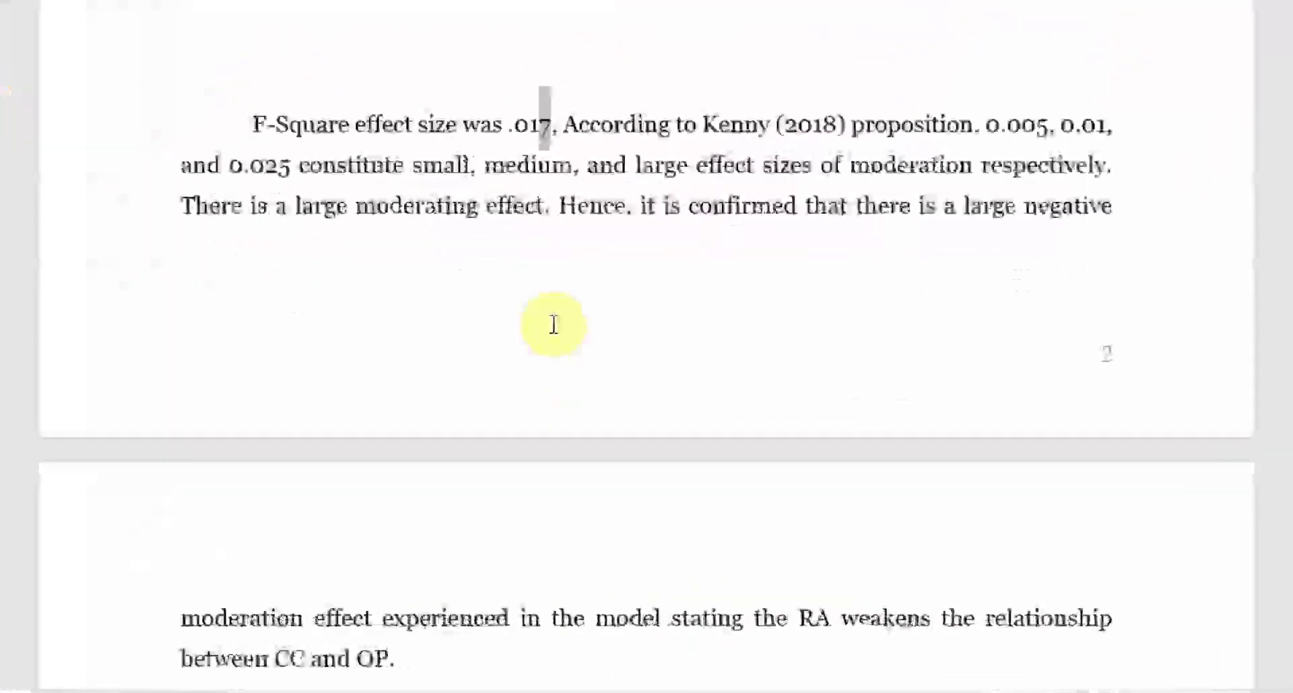
{"action": "type", "text": "8"}
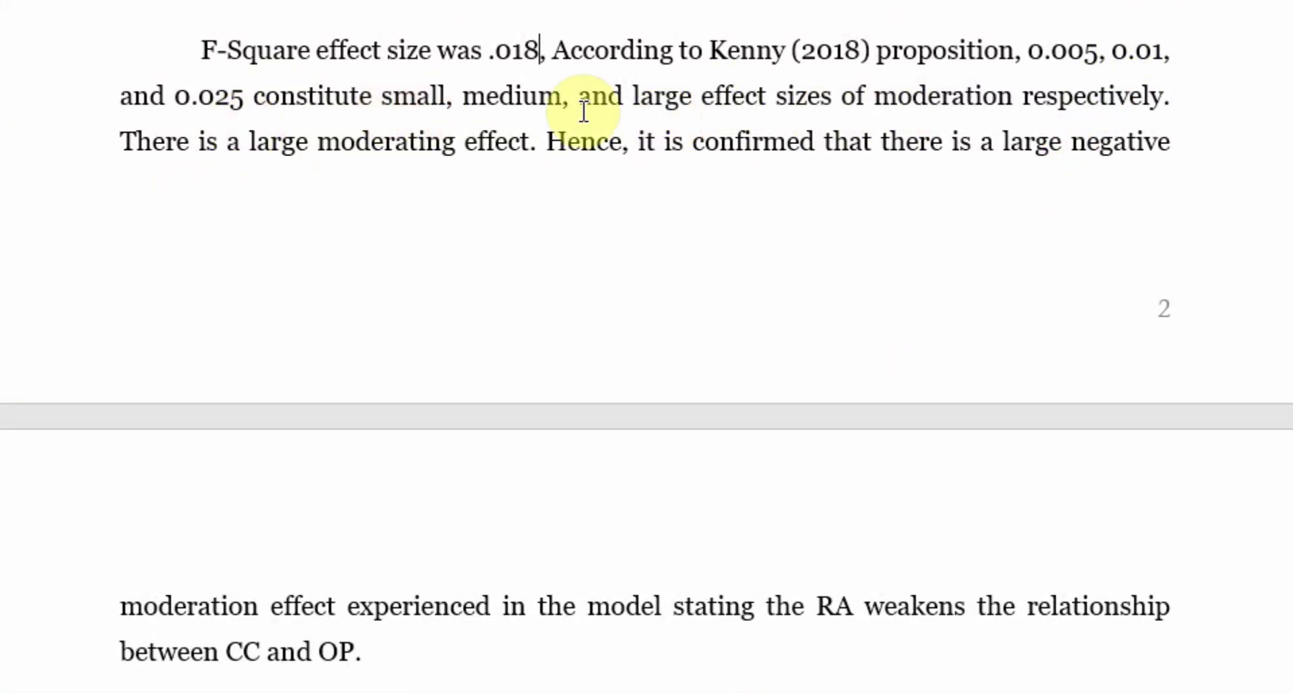
Remove the blank lines between the F-Square paragraph and the Table 1 caption
{"action": "scroll", "coordinate": [537, 206], "scroll_direction": "down", "scroll_amount": 3}
{"action": "scroll", "coordinate": [537, 206], "scroll_direction": "up", "scroll_amount": 3}
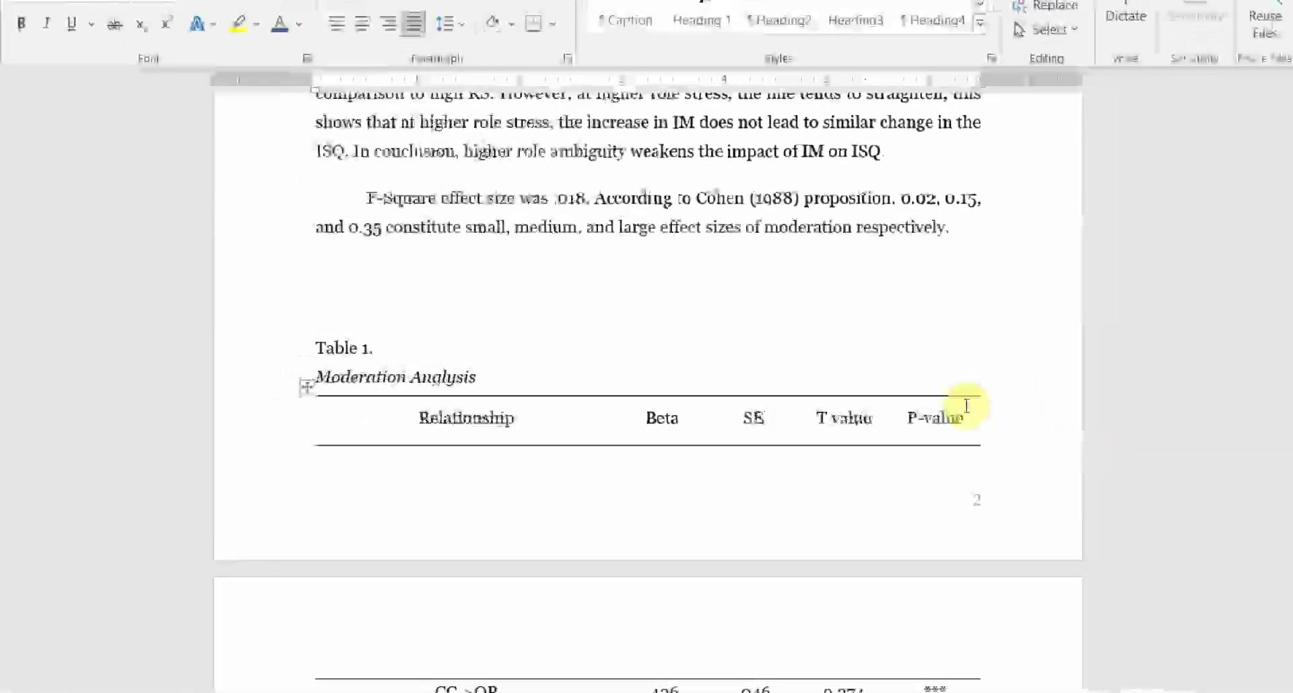
{"action": "scroll", "coordinate": [898, 390], "scroll_direction": "up", "scroll_amount": 15}
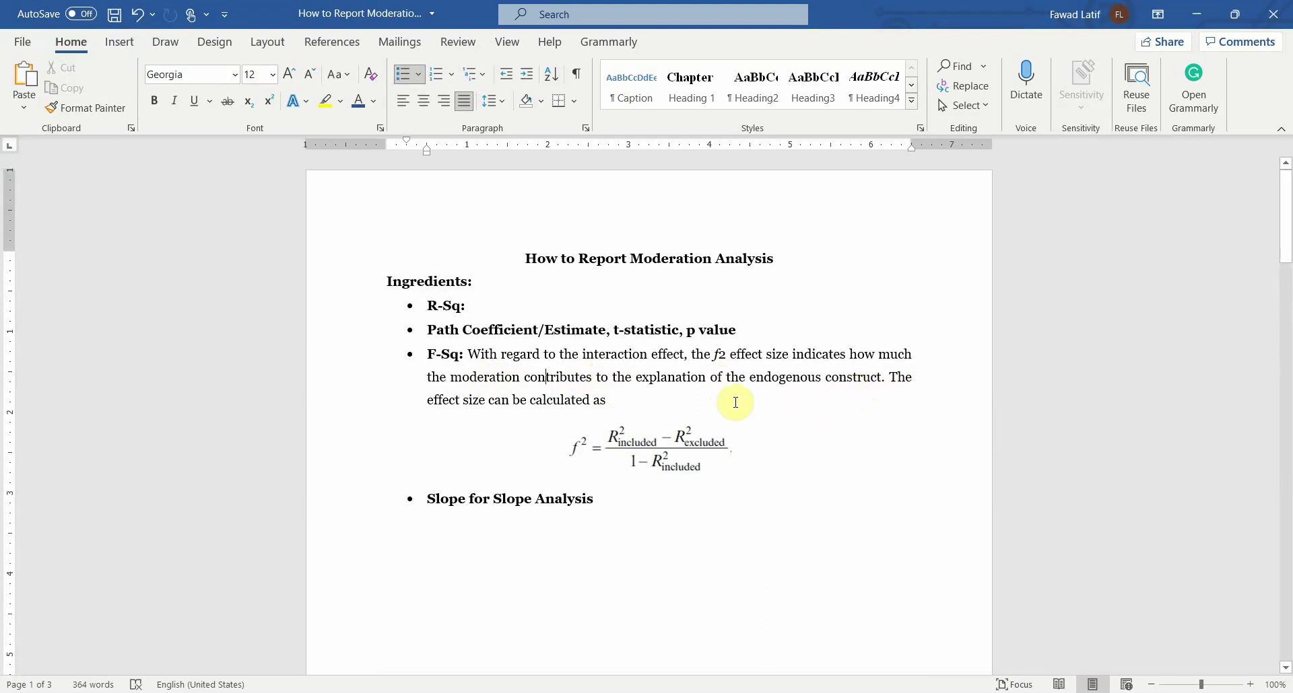
{"action": "scroll", "coordinate": [800, 388], "scroll_direction": "down", "scroll_amount": 10}
{"action": "scroll", "coordinate": [801, 390], "scroll_direction": "down", "scroll_amount": 12}
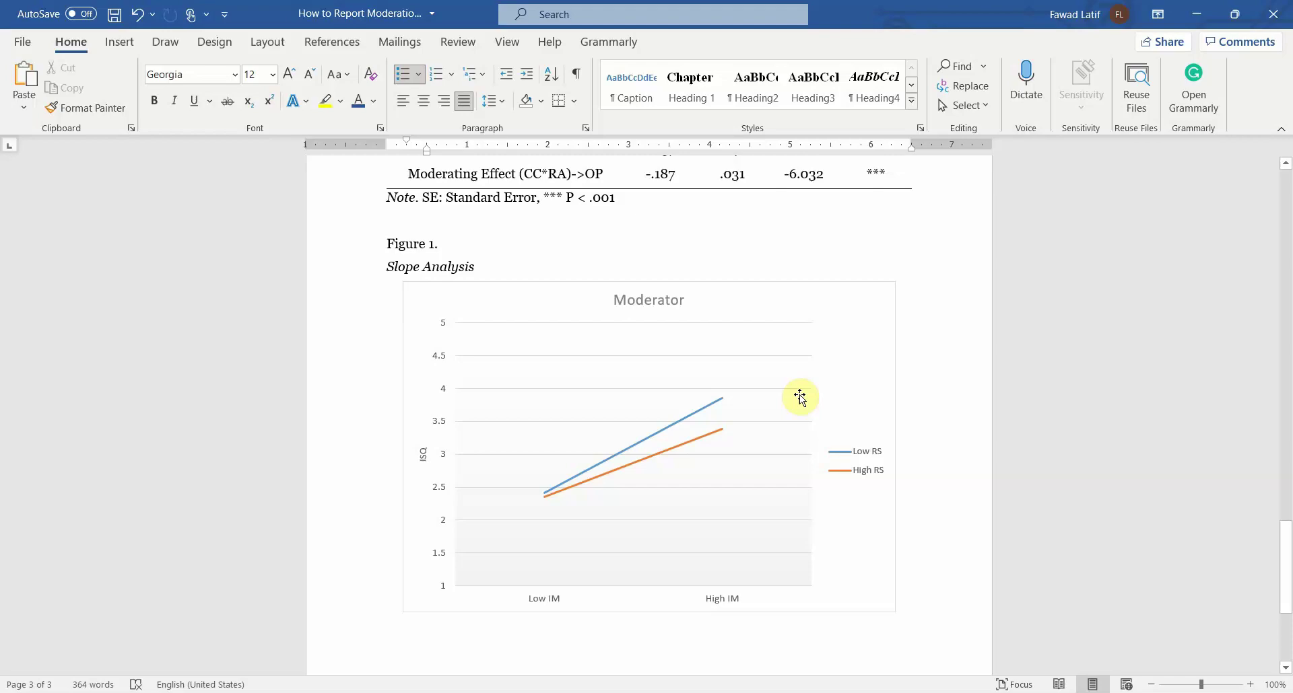
{"action": "scroll", "coordinate": [799, 397], "scroll_direction": "down", "scroll_amount": 3}
{"action": "scroll", "coordinate": [801, 400], "scroll_direction": "up", "scroll_amount": 9}
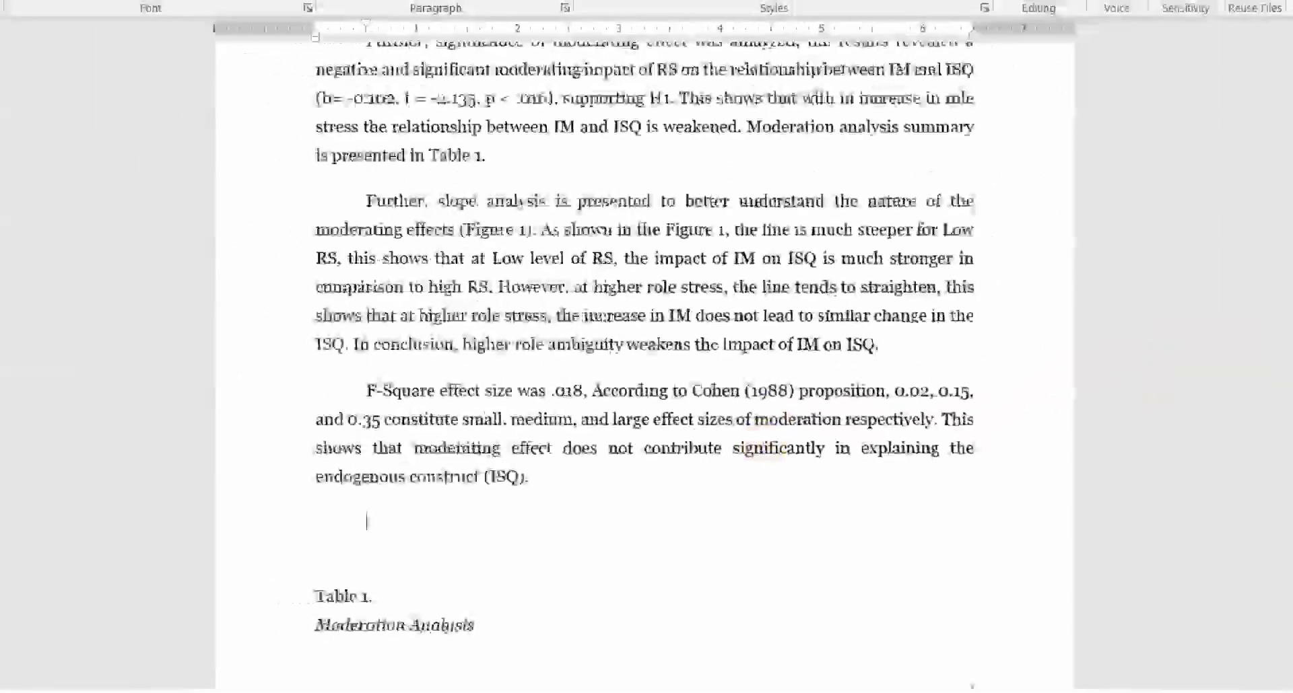
{"action": "key", "text": "Delete"}
{"action": "key", "text": "Delete"}
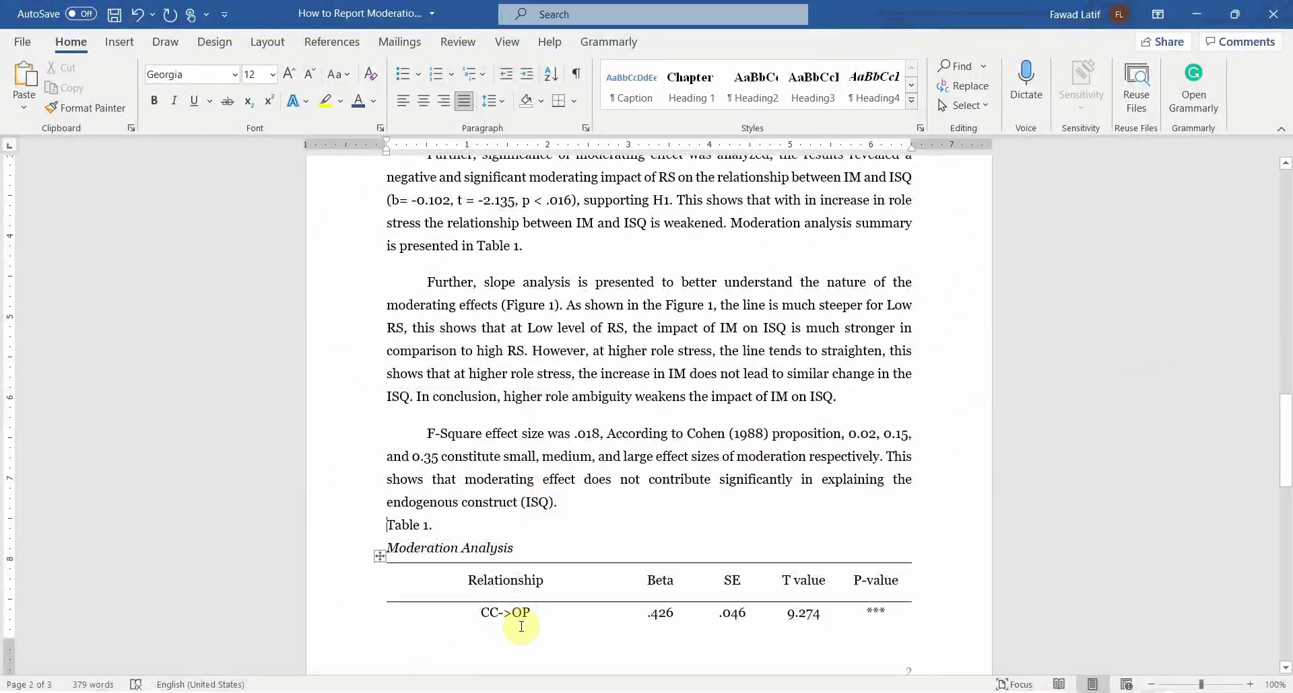
Change the first relationship label in the Moderation Analysis table to IM->ISQ
{"action": "left_click", "coordinate": [490, 616]}
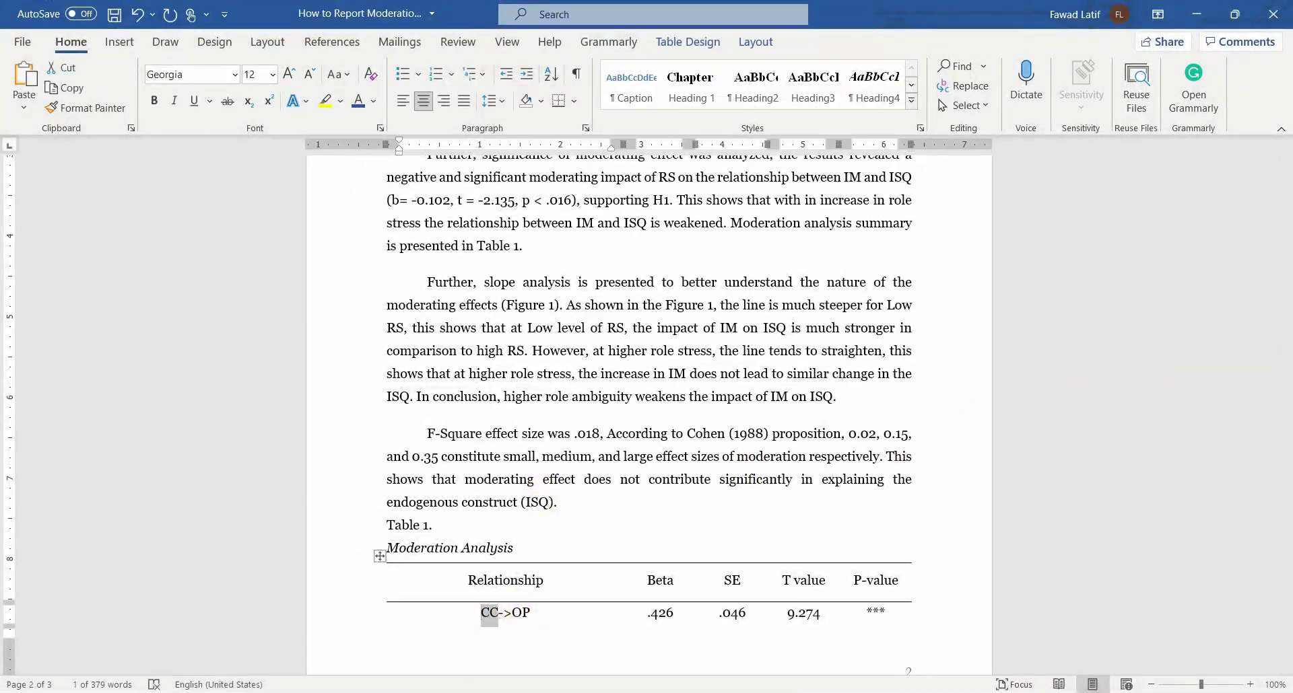
{"action": "type", "text": "IM -> "}
{"action": "type", "text": "ISQ"}
Look up the RS x IM -> ISQ path coefficient in SmartPLS and set the first row's Beta in Table 1 to -.102
{"action": "left_click", "coordinate": [699, 691]}
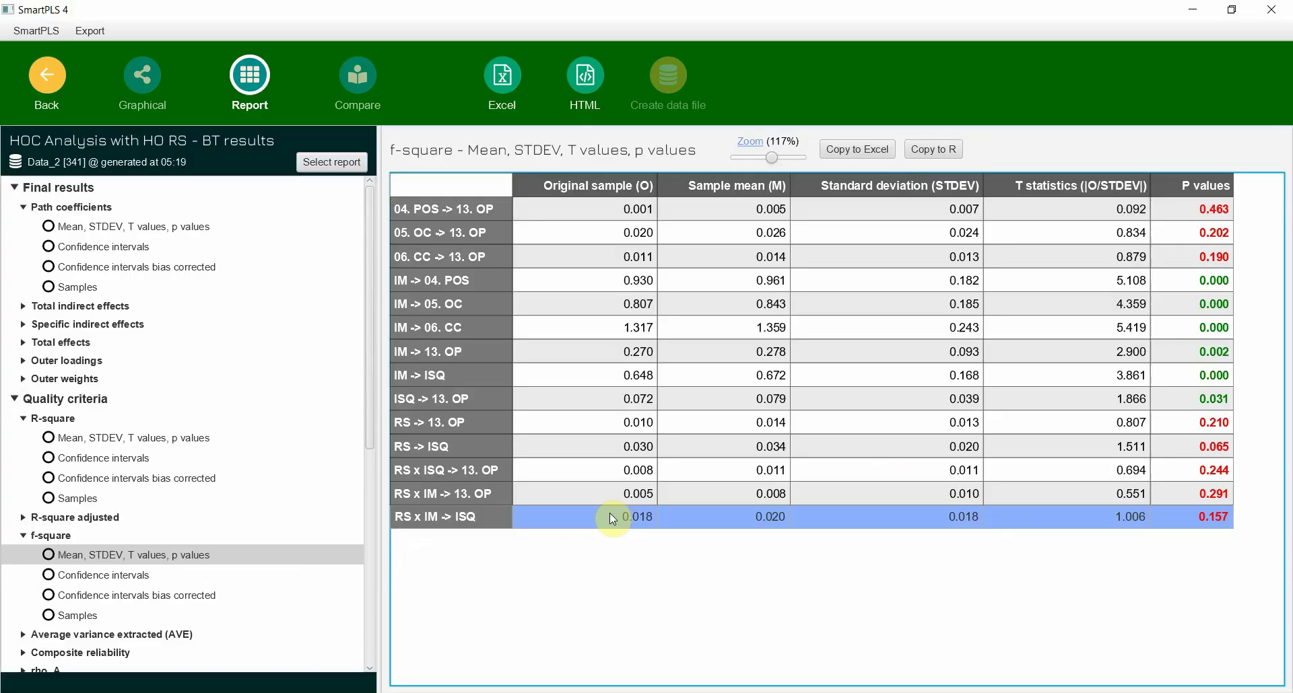
{"action": "left_click", "coordinate": [67, 227]}
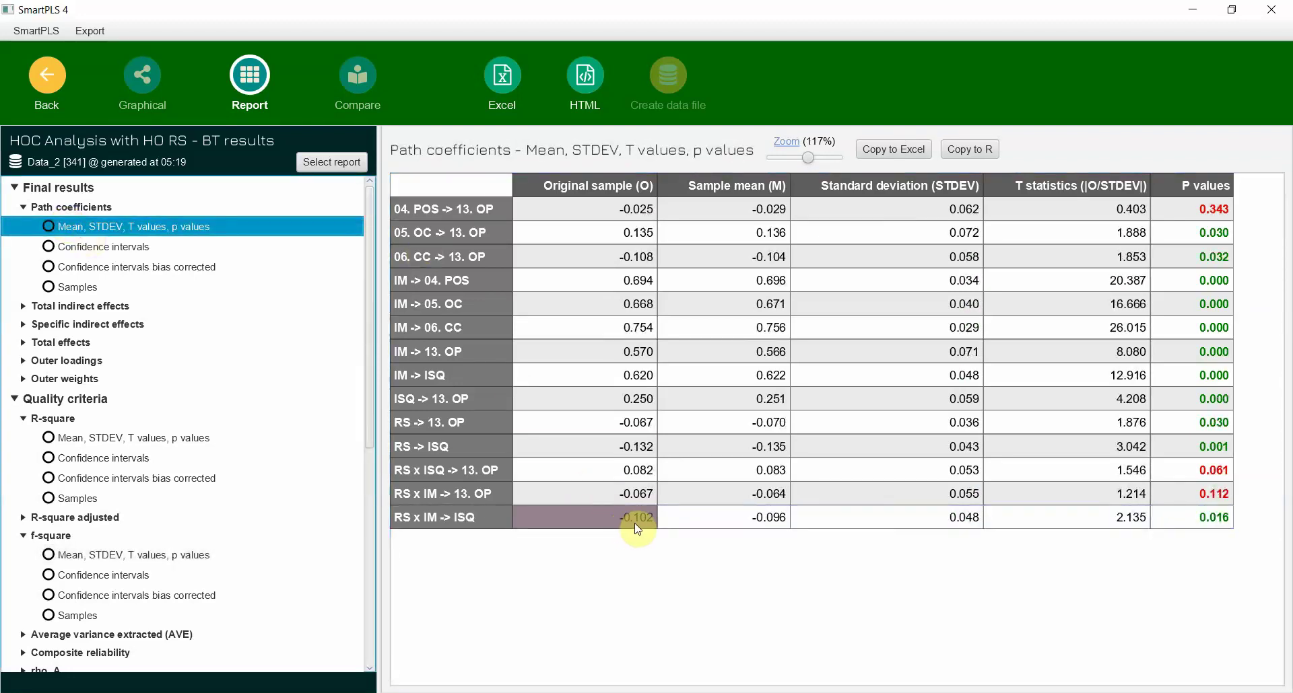
{"action": "left_click", "coordinate": [682, 692]}
{"action": "double_click", "coordinate": [660, 633]}
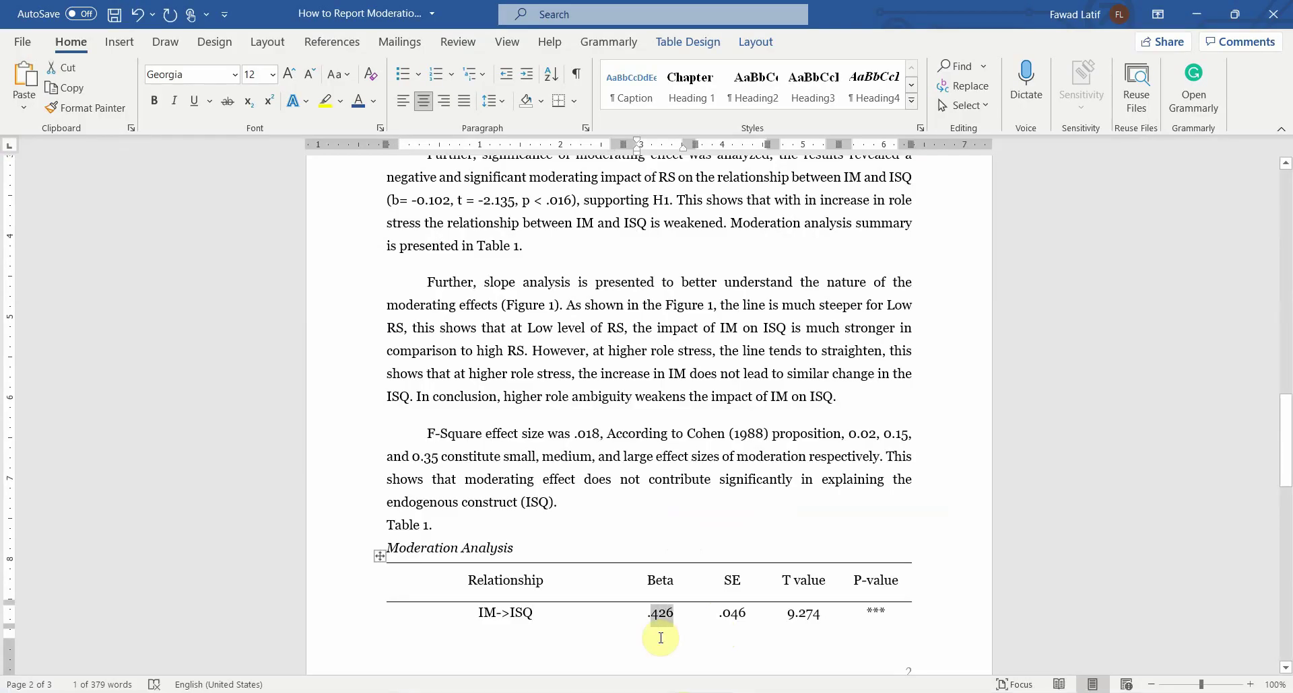
{"action": "type", "text": "101"}
{"action": "key", "text": "Home"}
{"action": "type", "text": "-"}
{"action": "left_click", "coordinate": [670, 613]}
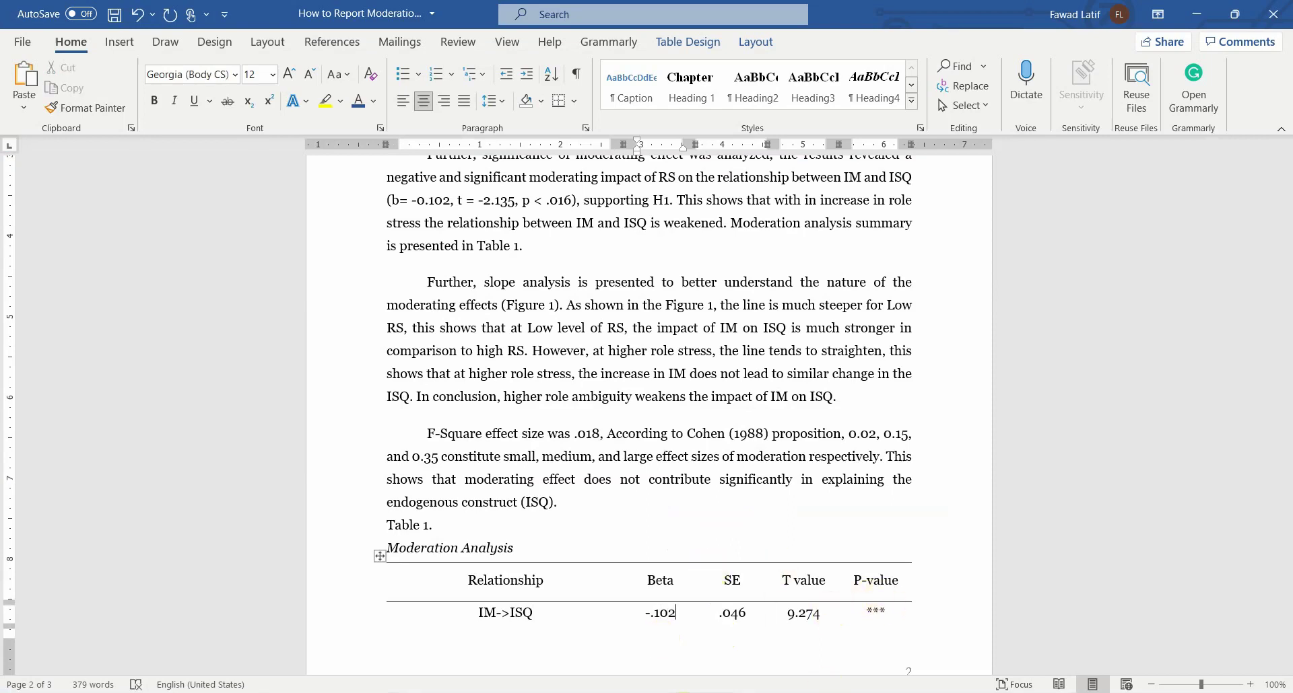
Fill the first row of Table 1 with the SmartPLS values for RS x IM -> ISQ: SE .048, T value 2.135, P-value 0.016
{"action": "key", "text": "alt+Tab"}
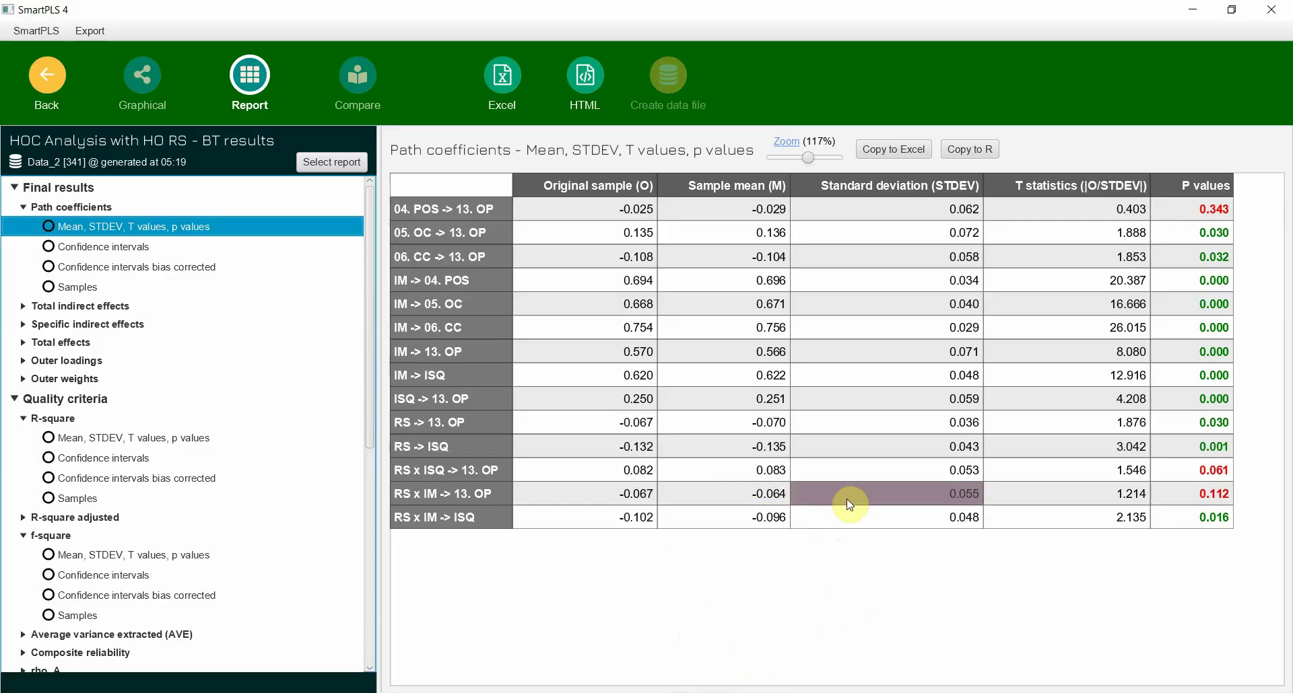
{"action": "left_click", "coordinate": [863, 518]}
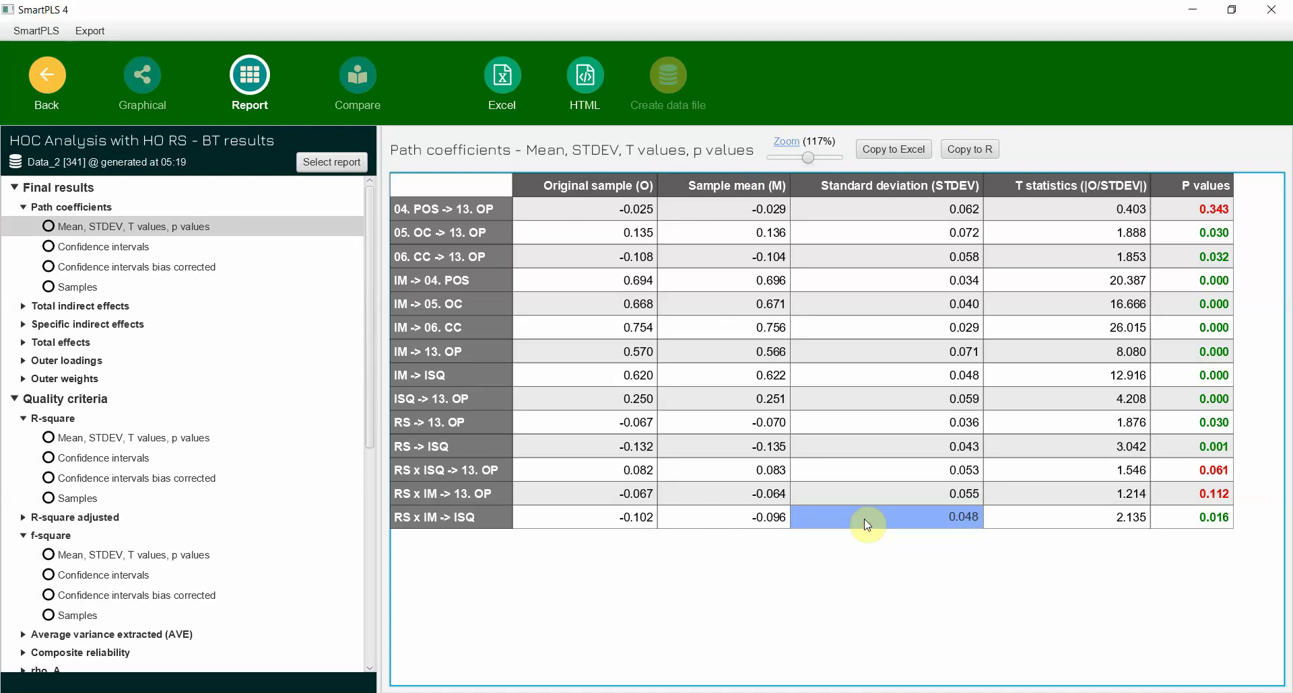
{"action": "left_click", "coordinate": [1021, 514]}
{"action": "key", "text": "alt+Tab"}
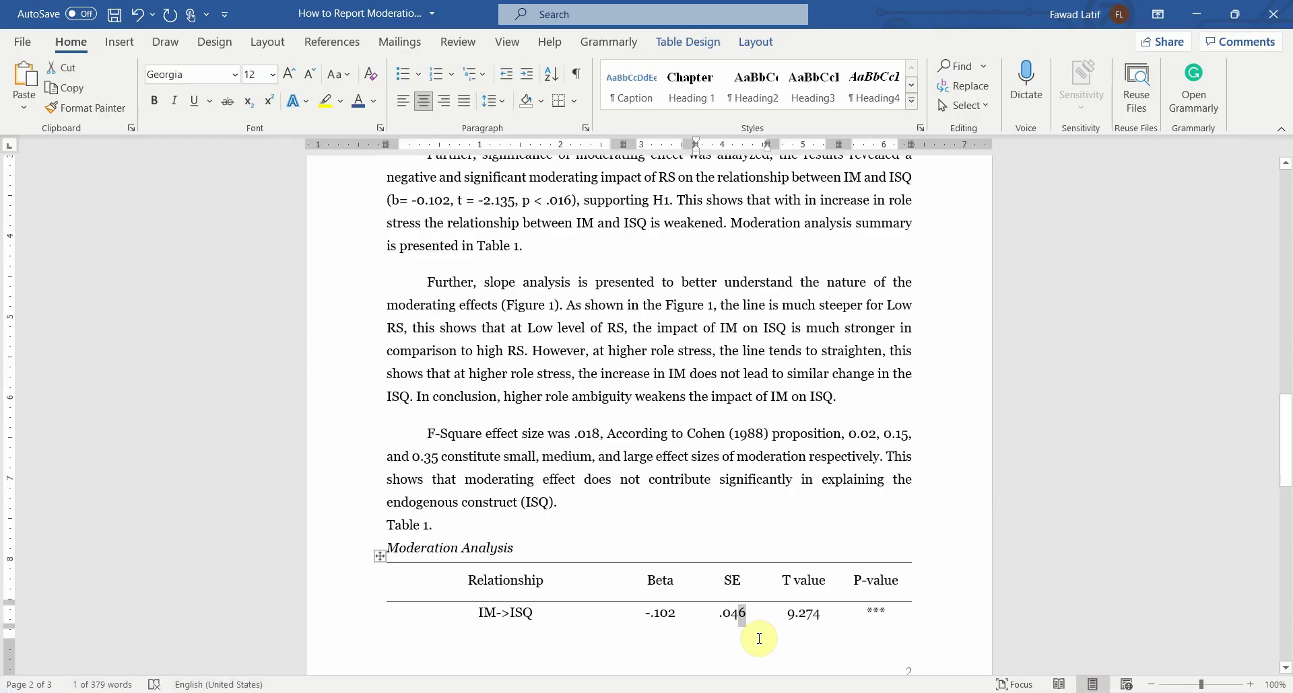
{"action": "key", "text": "Tab"}
{"action": "type", "text": "2.135"}
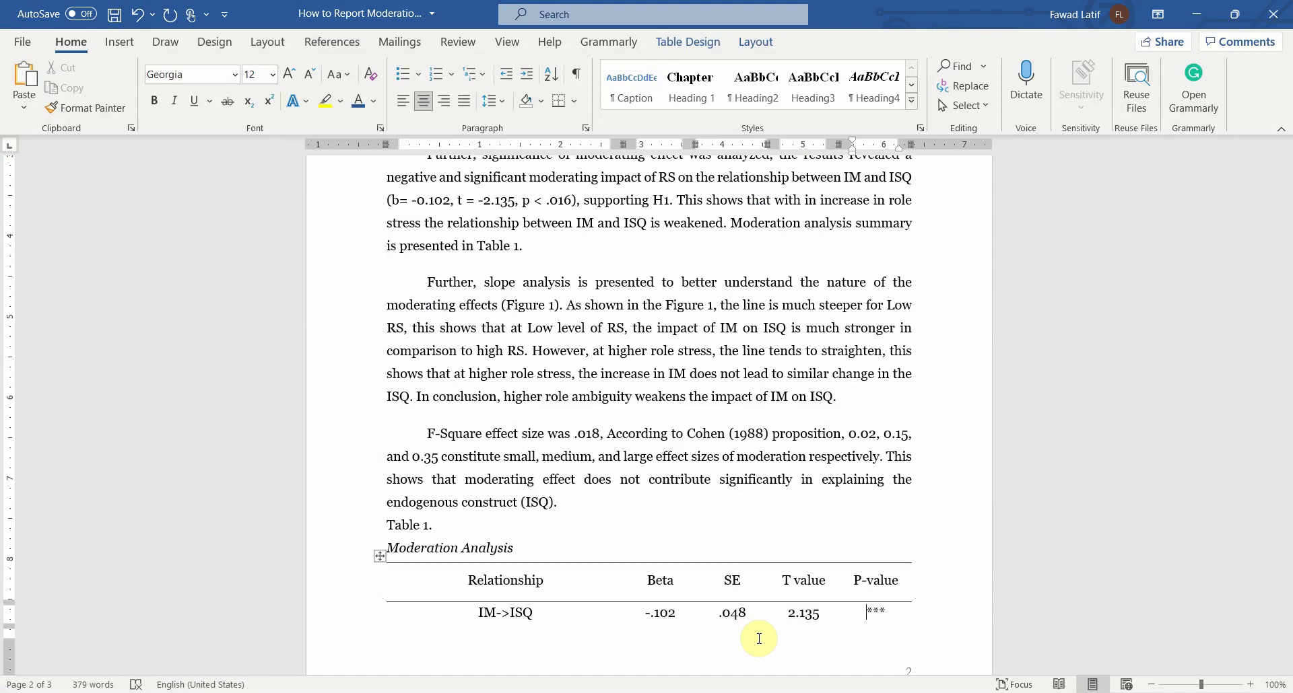
{"action": "type", "text": "0.016"}
Copy the Moderating Effect (CC*RA)->OP label from the last row of Table 1 over the first row's relationship label
{"action": "scroll", "coordinate": [759, 606], "scroll_direction": "down", "scroll_amount": 5}
{"action": "left_click_drag", "start_coordinate": [479, 249], "coordinate": [532, 248]}
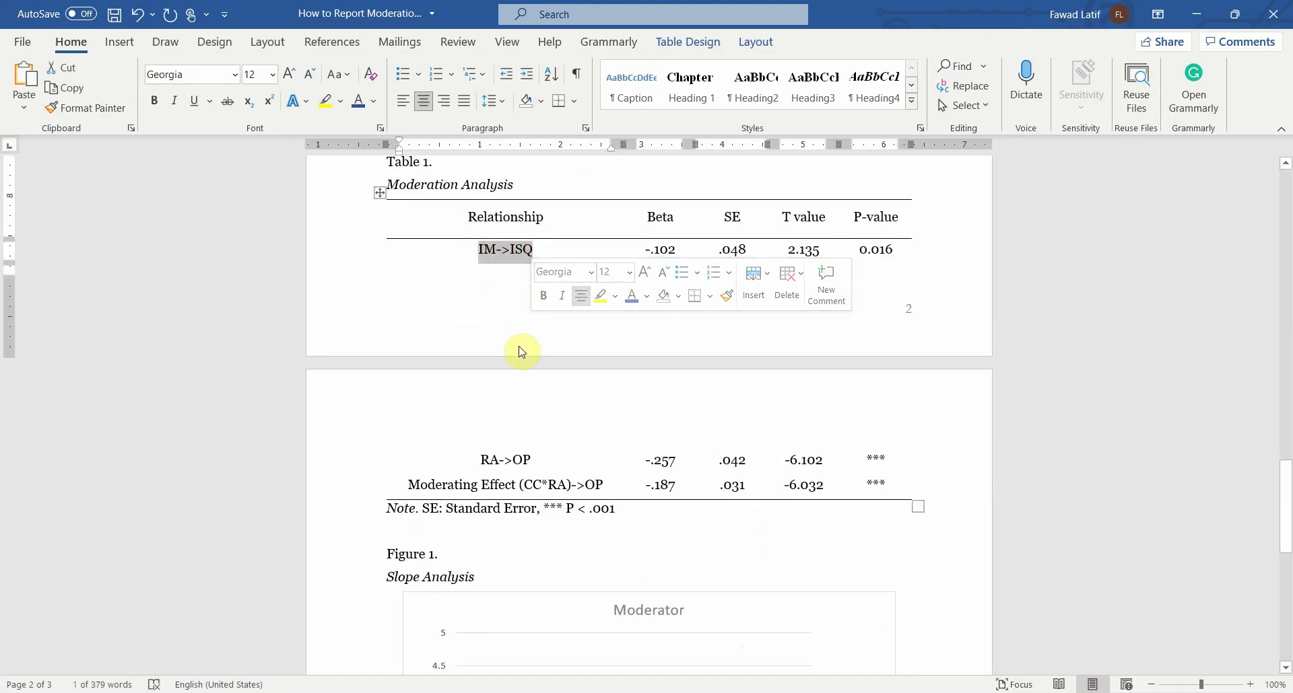
{"action": "left_click_drag", "start_coordinate": [404, 485], "coordinate": [571, 486]}
{"action": "key", "text": "ctrl+c"}
{"action": "key", "text": "Up"}
{"action": "key", "text": "Up"}
{"action": "key", "text": "ctrl+v"}
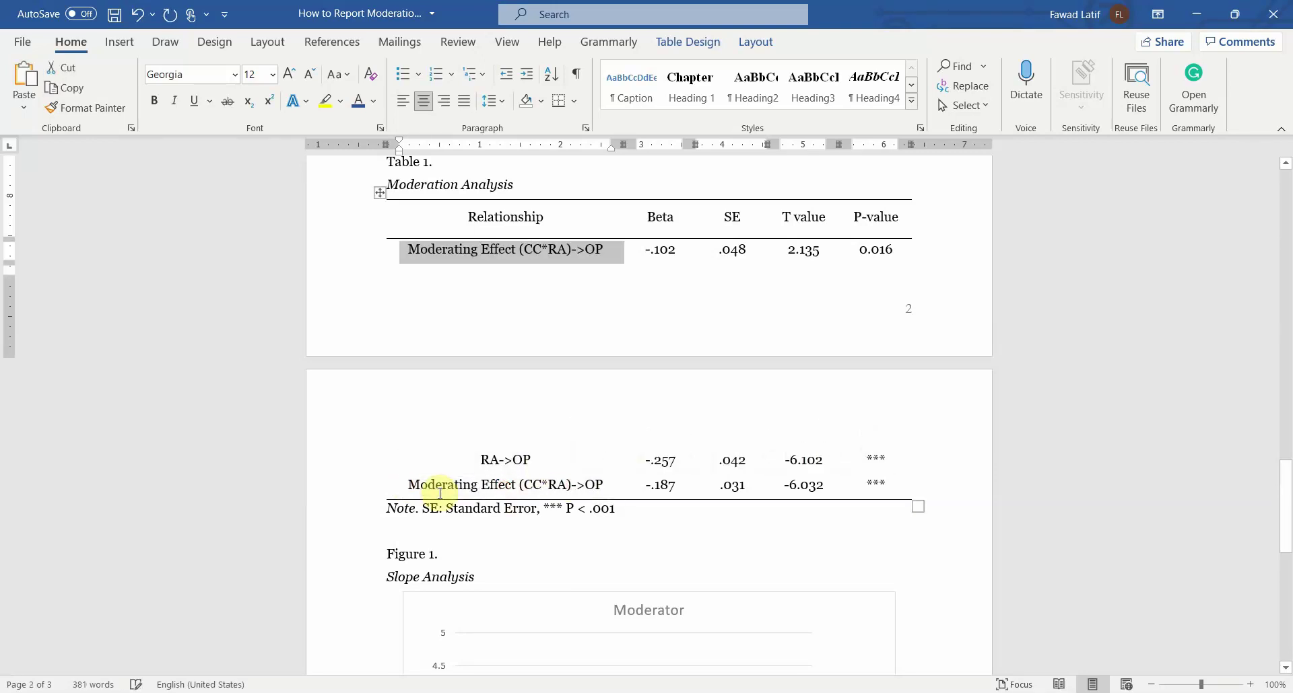
Edit the first row's label to read Moderating Effect (IM*RS)->ISQ
{"action": "key", "text": "Left"}
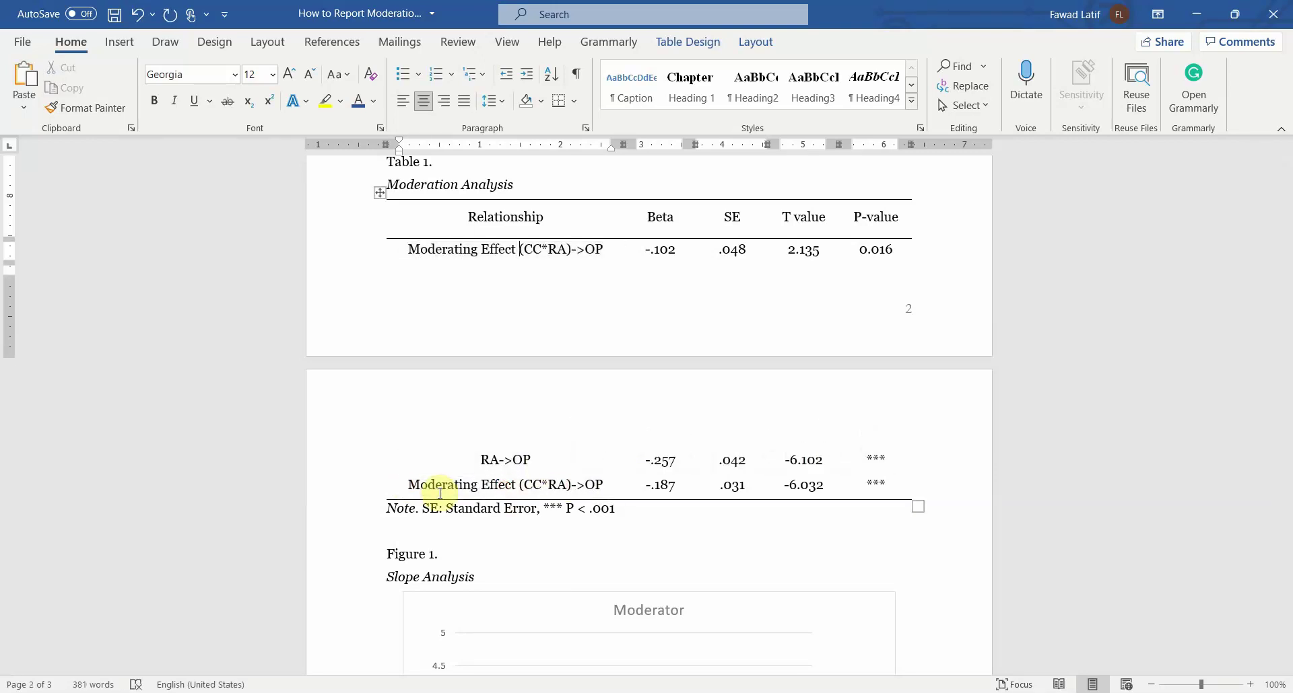
{"action": "type", "text": "IM*RS"}
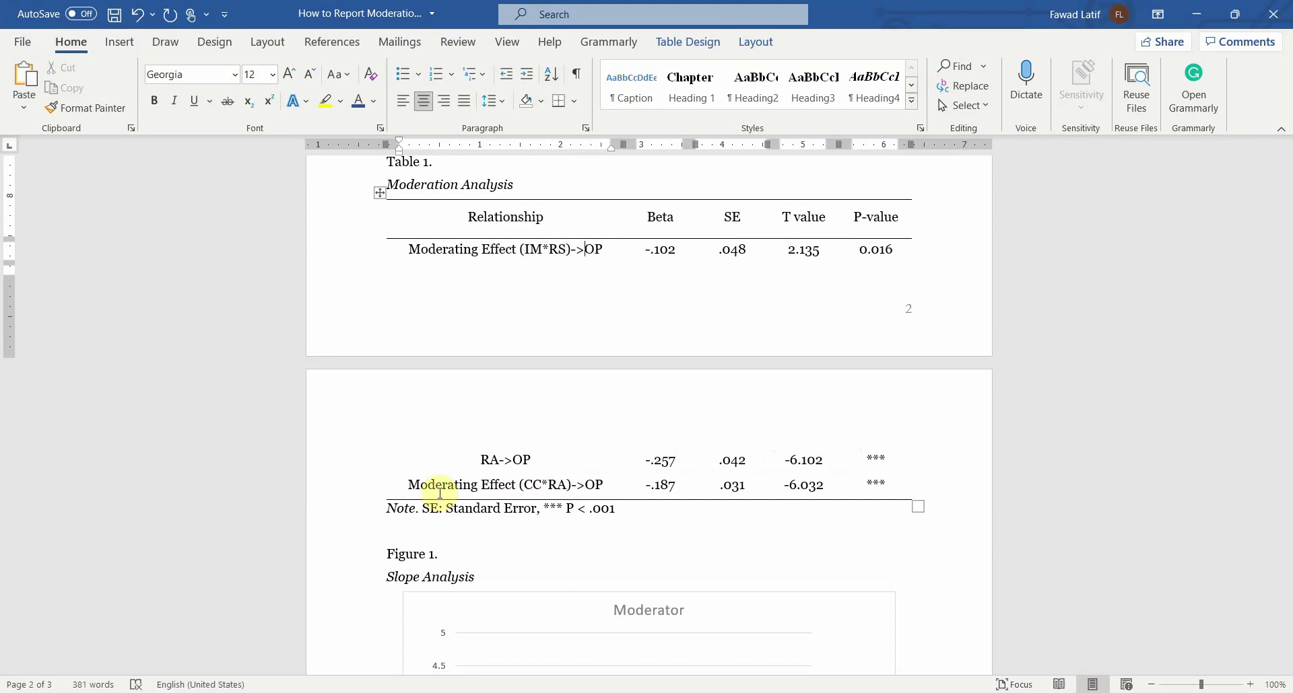
{"action": "key", "text": "shift+End"}
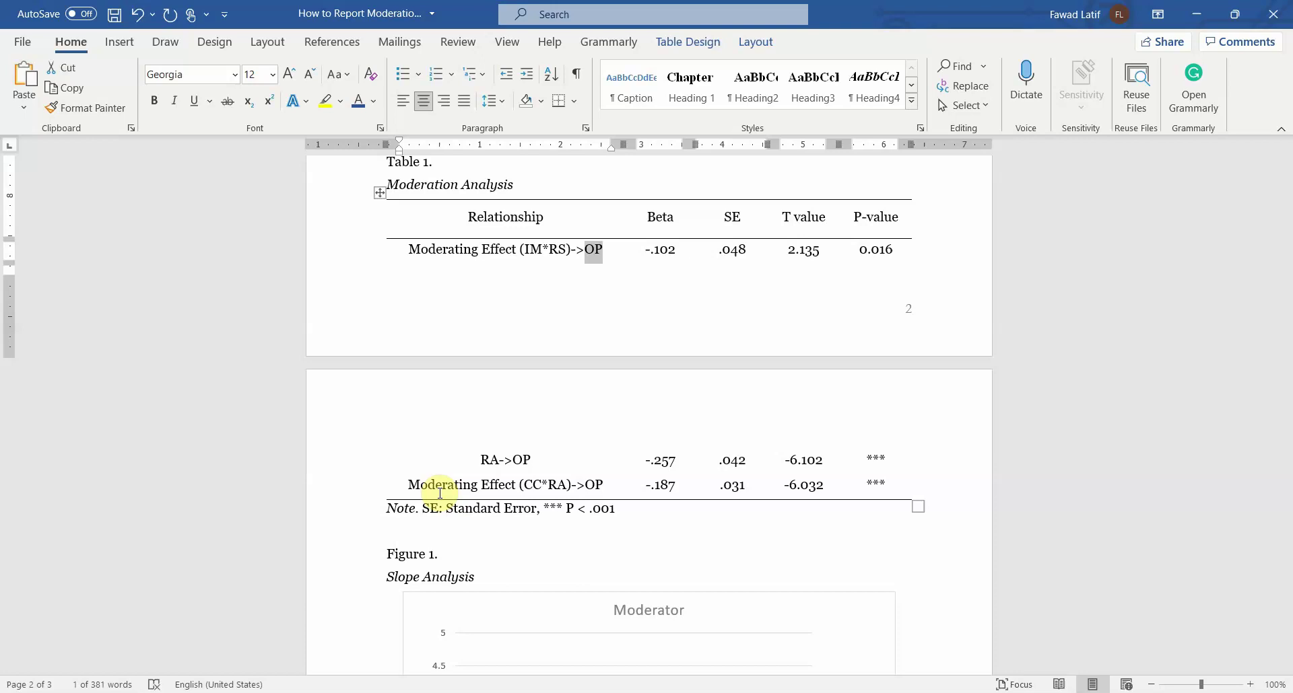
{"action": "type", "text": "ISQ"}
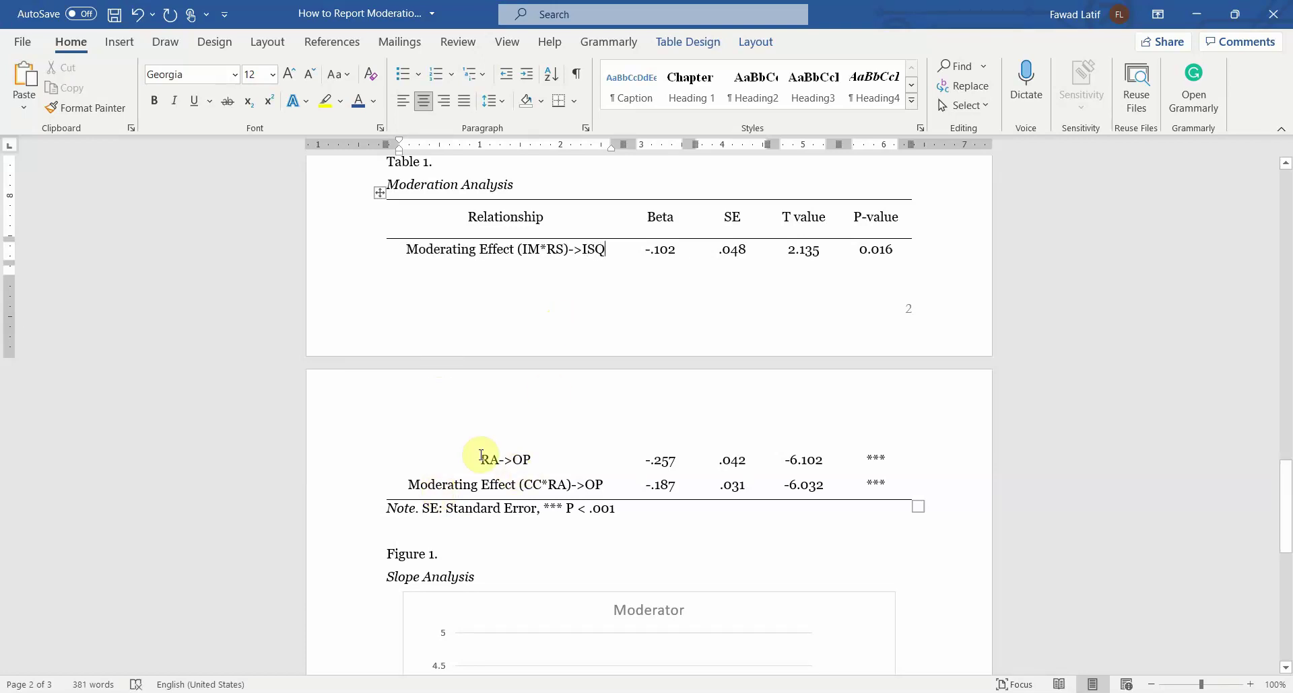
Change the second relationship label in Table 1 from RA->OP to RS->ISQ
{"action": "left_click", "coordinate": [406, 483]}
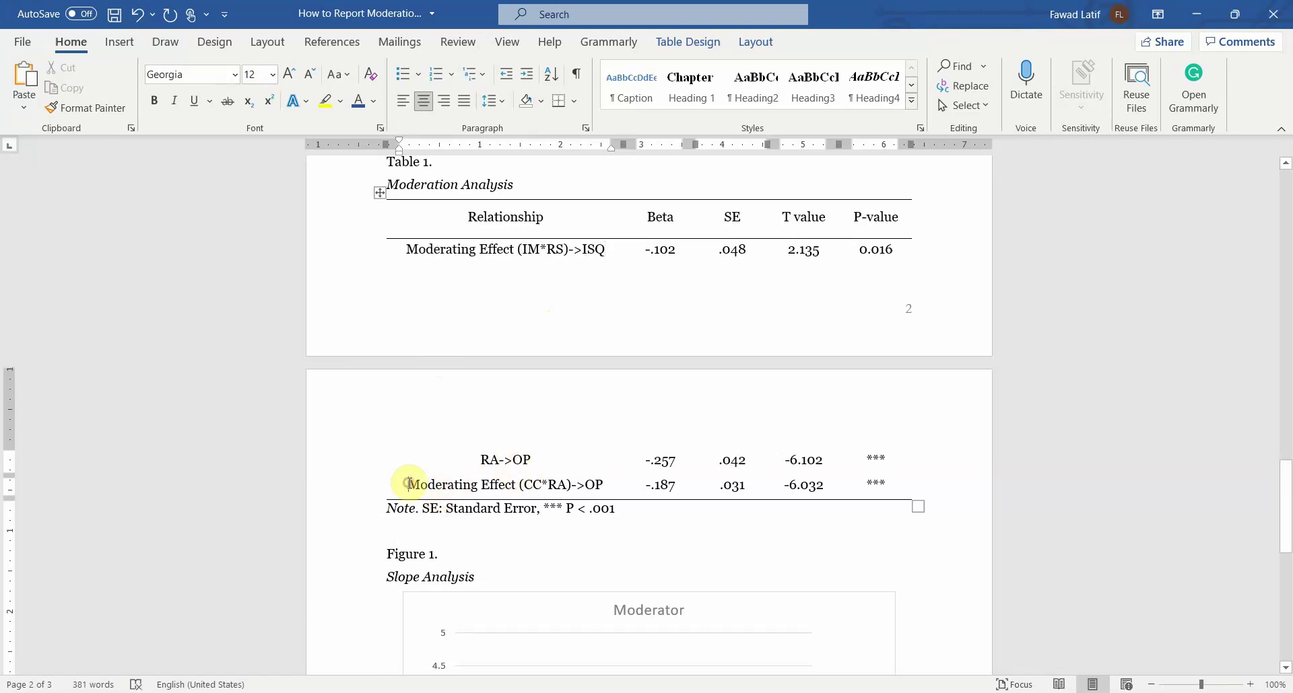
{"action": "left_click", "coordinate": [491, 460]}
{"action": "type", "text": "S"}
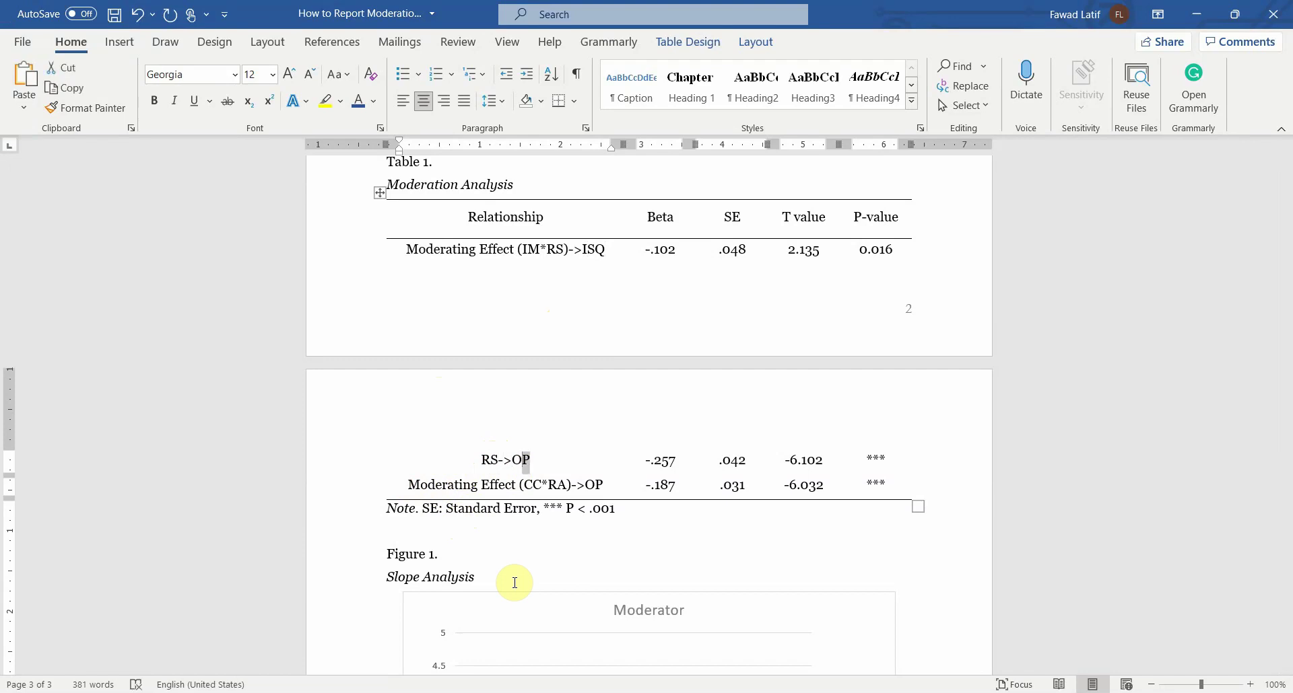
{"action": "key", "text": "shift+Left"}
{"action": "type", "text": "ISQ"}
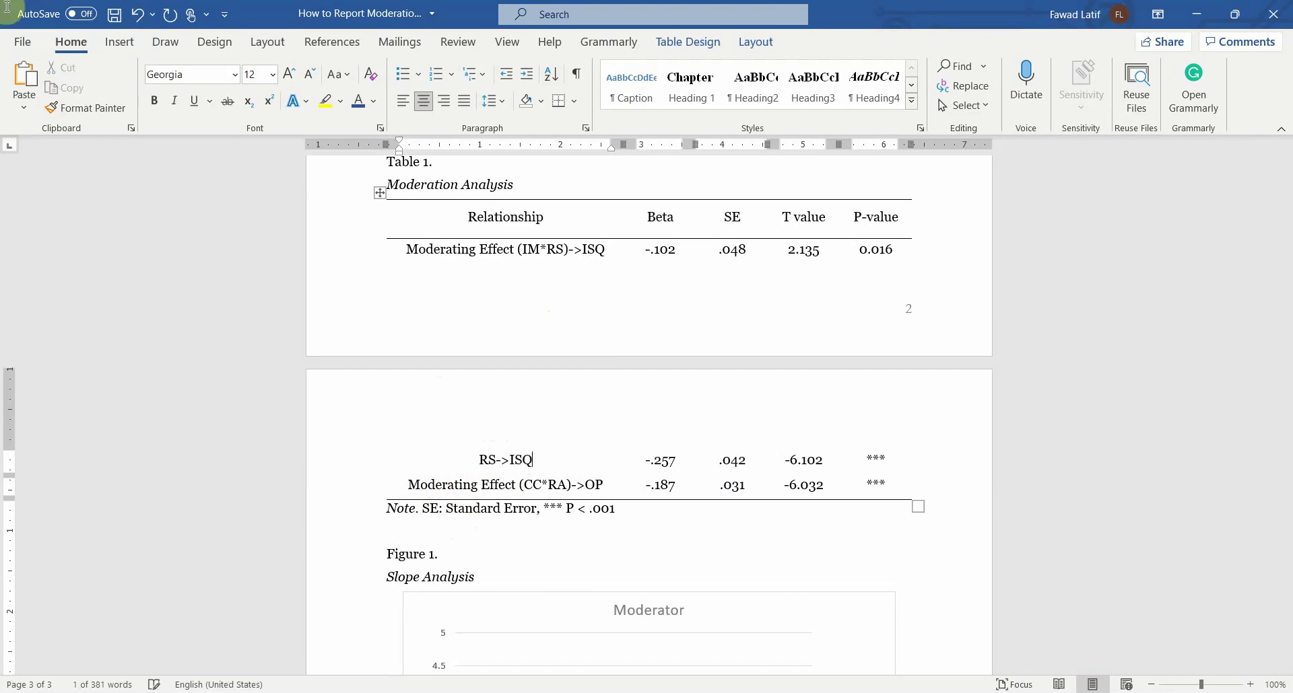
Replace the last relationship label in Table 1, Moderating Effect (CC*RA)->OP, with IM->ISQ
{"action": "key", "text": "Down"}
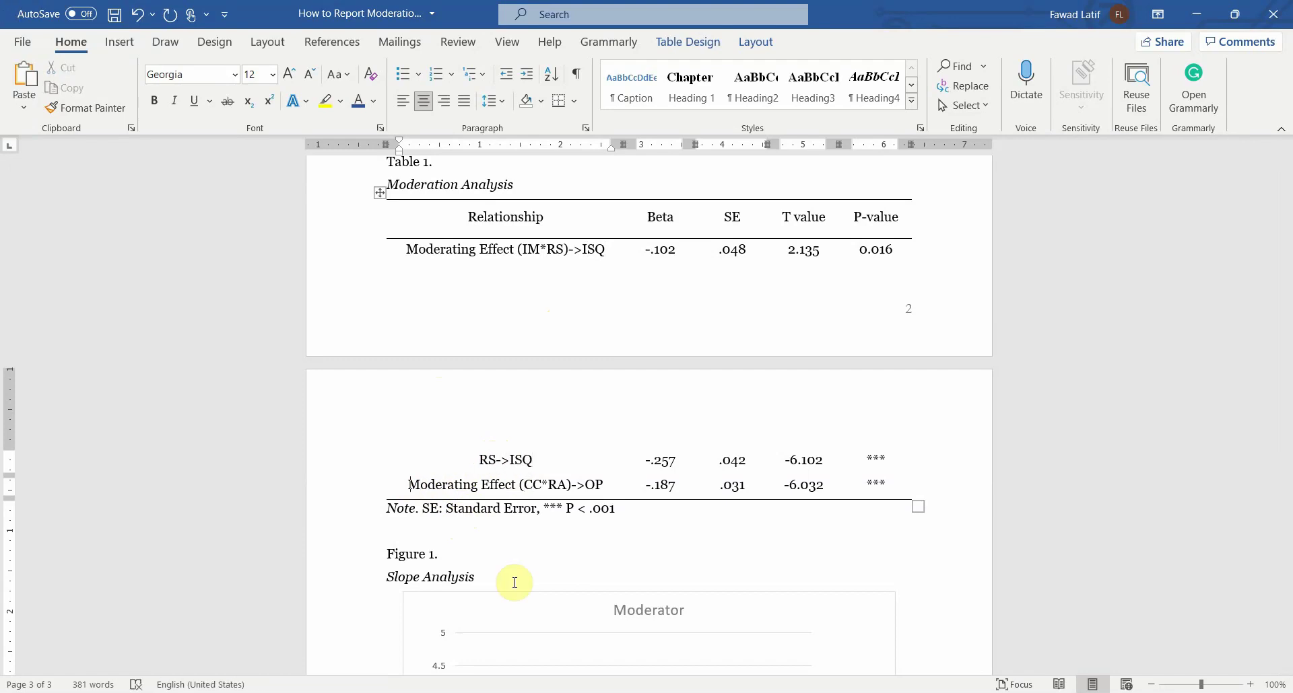
{"action": "key", "text": "shift+End"}
{"action": "type", "text": "IM"}
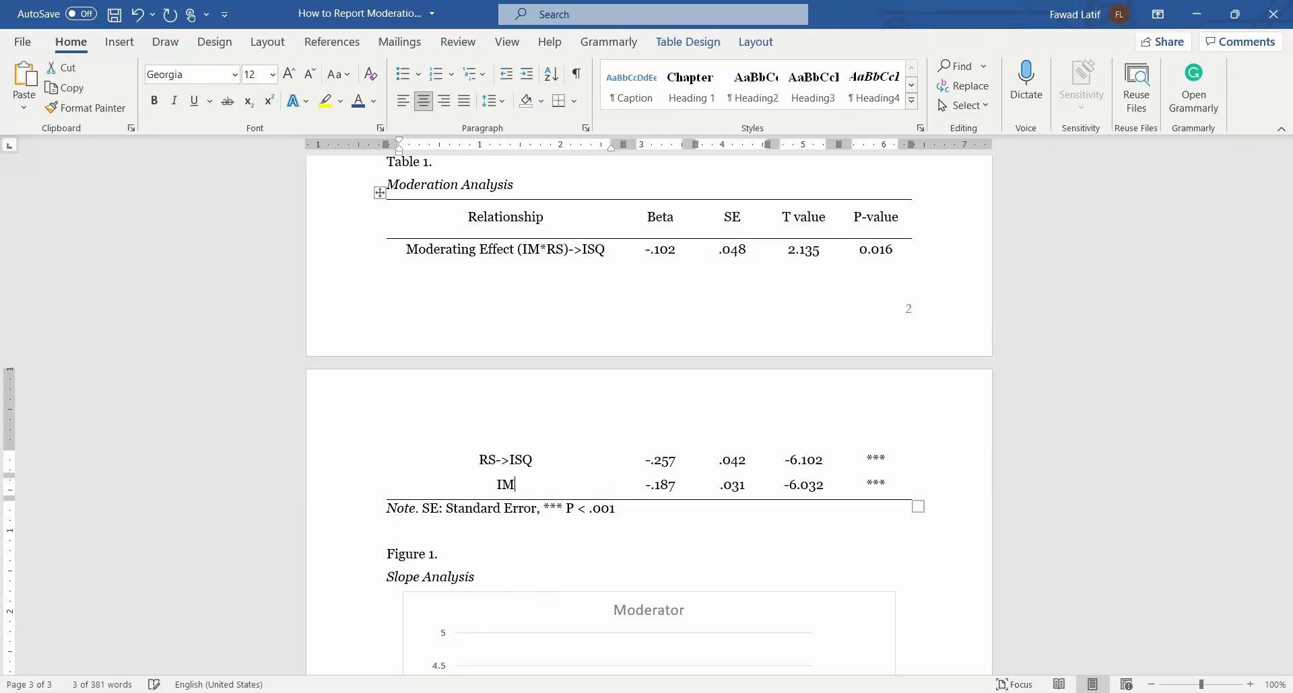
{"action": "type", "text": "->ISQ"}
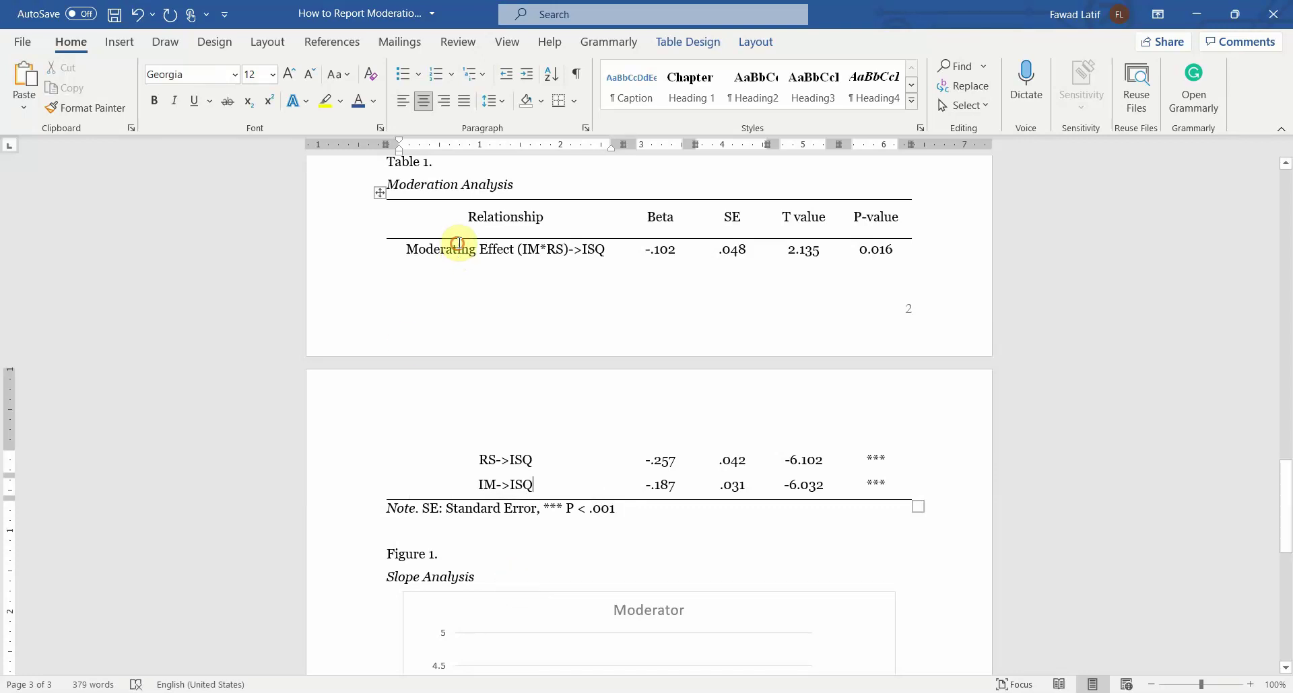
Check the relationship labels in Table 1 against the paths between IM, RS and ISQ in the SmartPLS graphical model
{"action": "left_click_drag", "start_coordinate": [462, 248], "coordinate": [580, 251]}
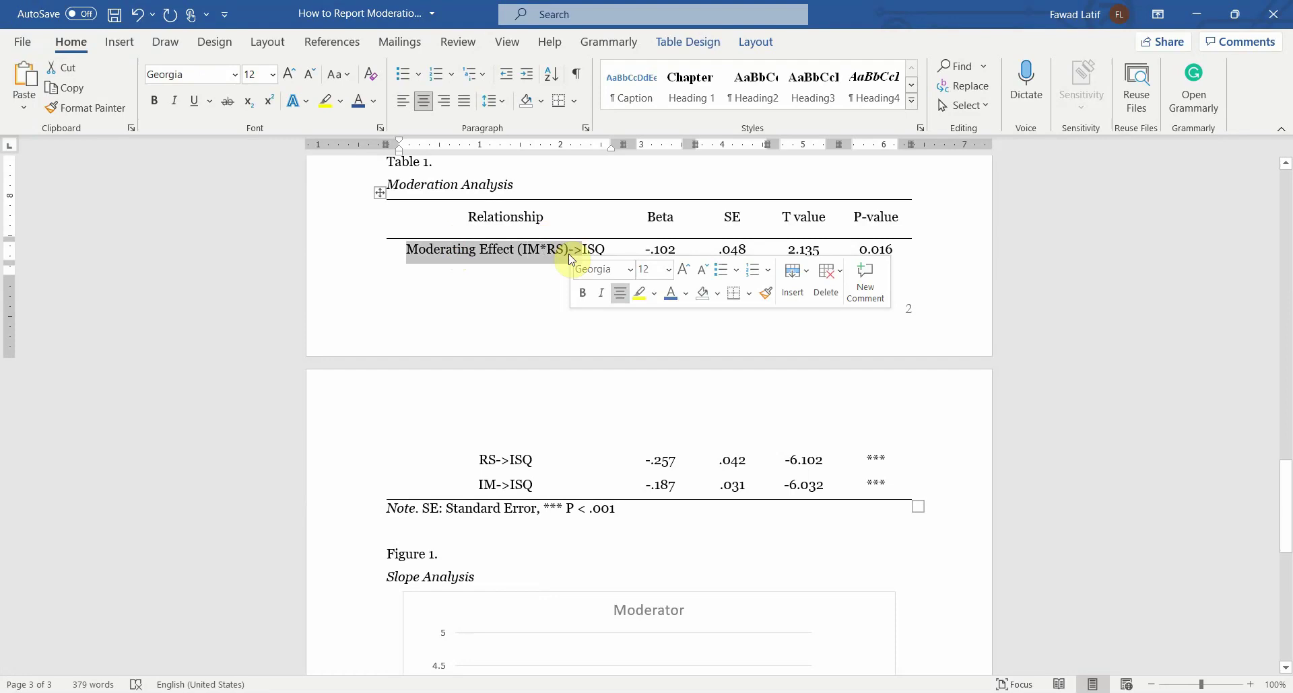
{"action": "left_click_drag", "start_coordinate": [480, 461], "coordinate": [534, 462]}
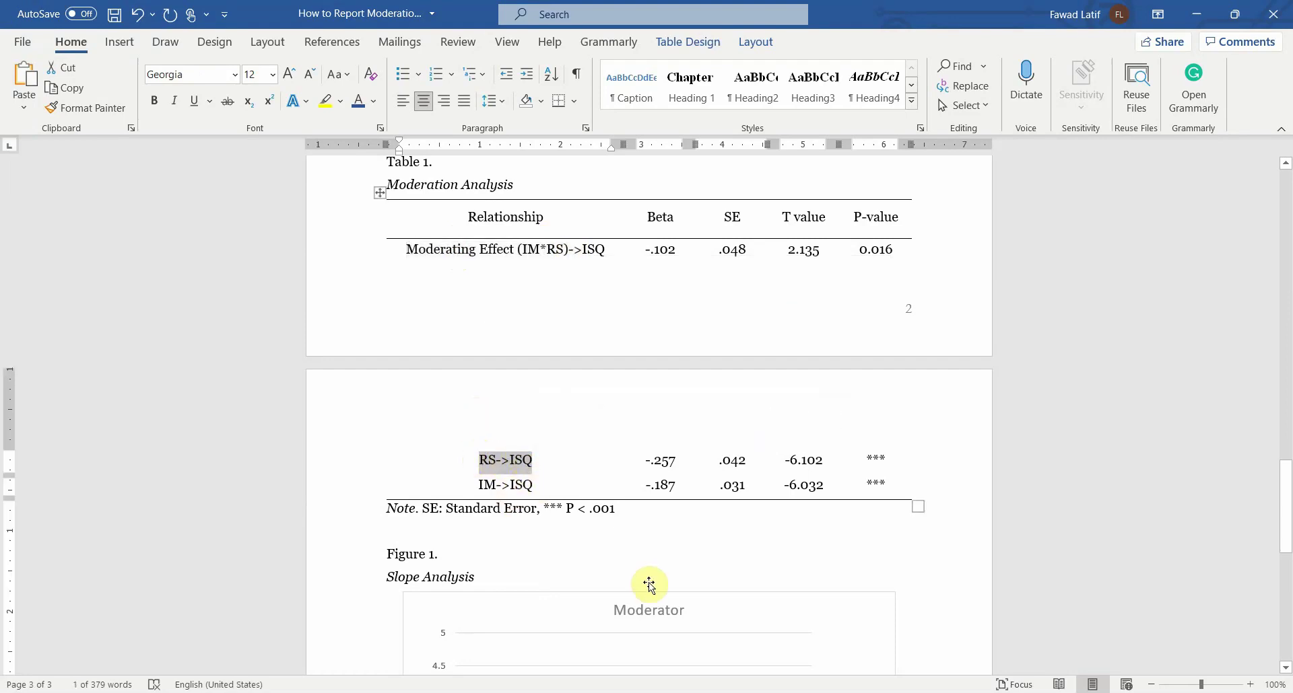
{"action": "left_click", "coordinate": [746, 692]}
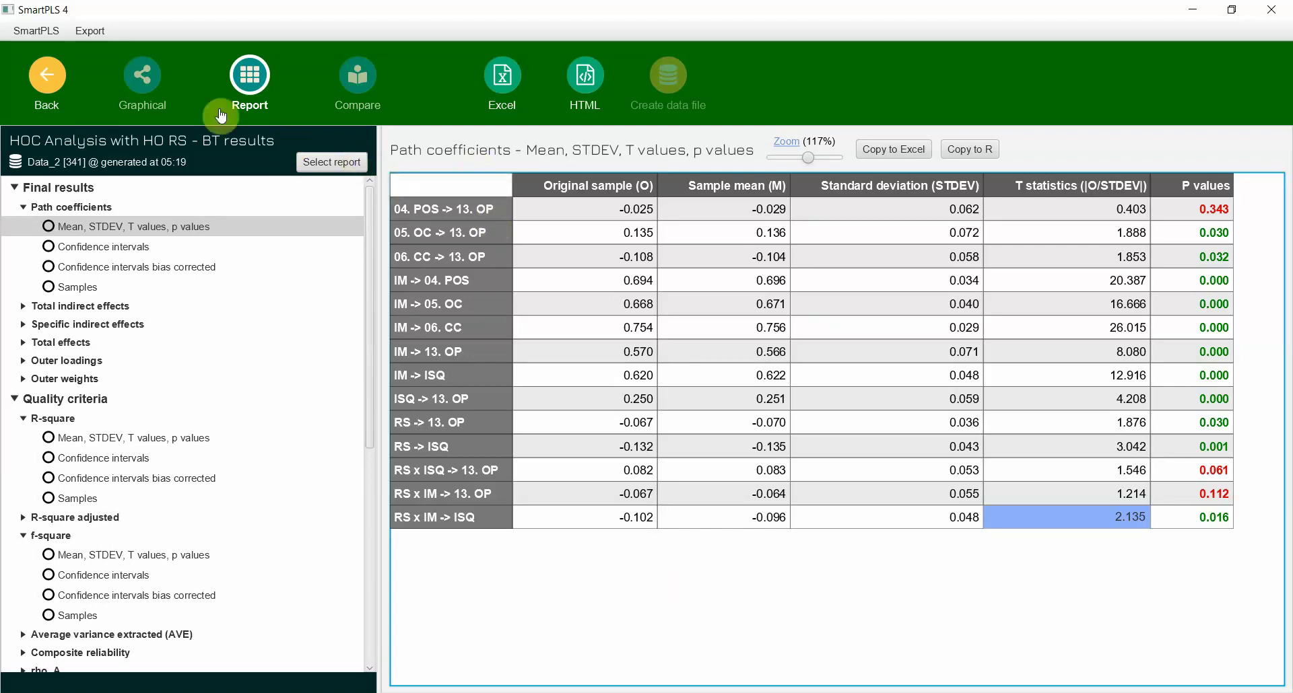
{"action": "left_click", "coordinate": [140, 84]}
{"action": "left_click", "coordinate": [674, 556]}
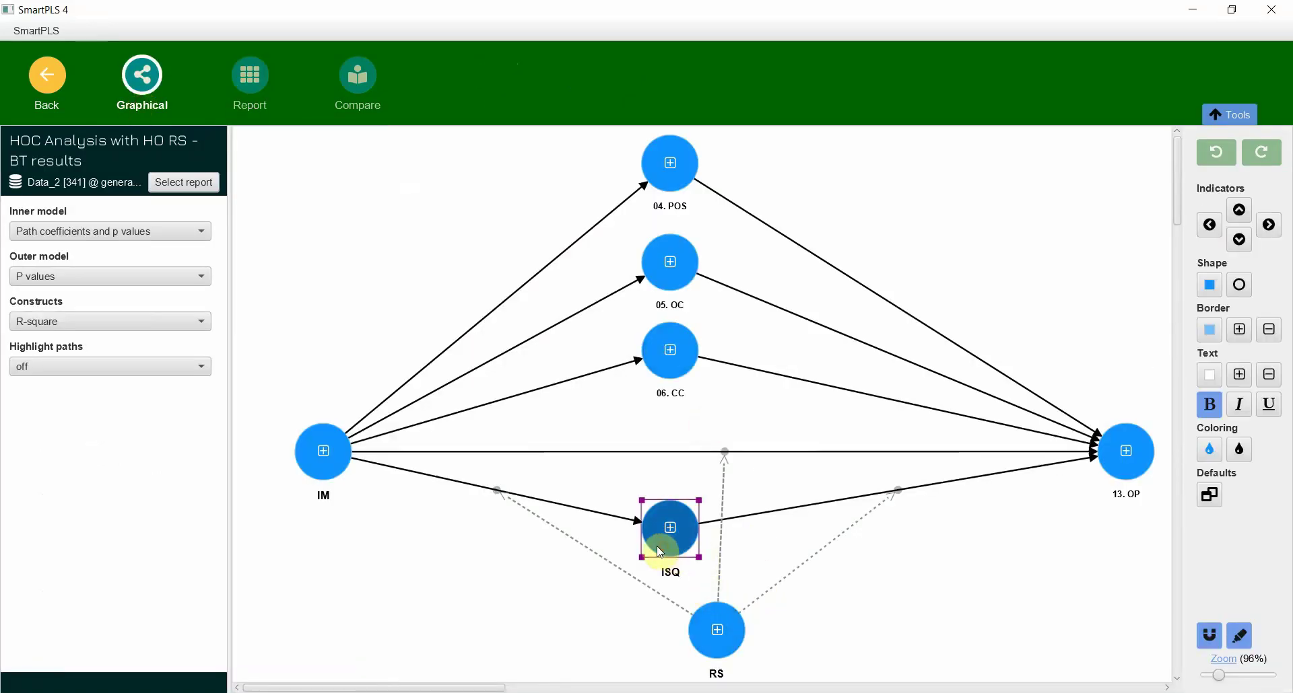
{"action": "left_click", "coordinate": [683, 692]}
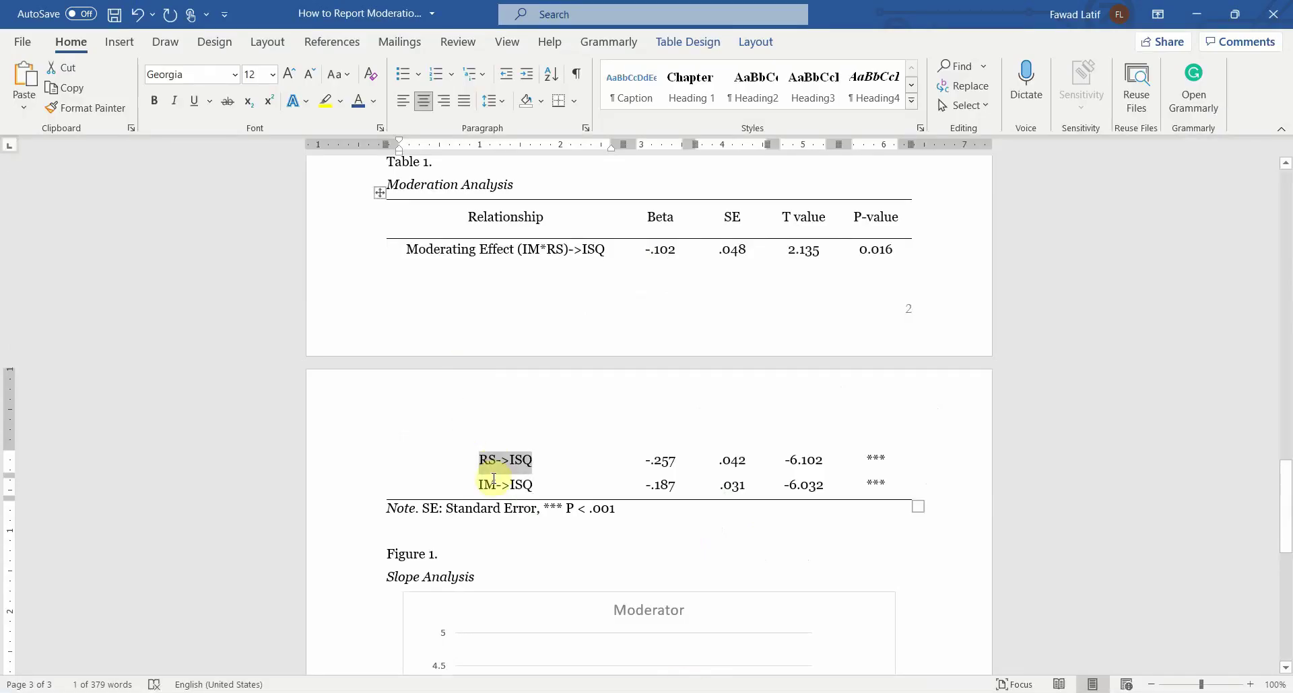
{"action": "left_click", "coordinate": [493, 485]}
{"action": "double_click", "coordinate": [482, 484]}
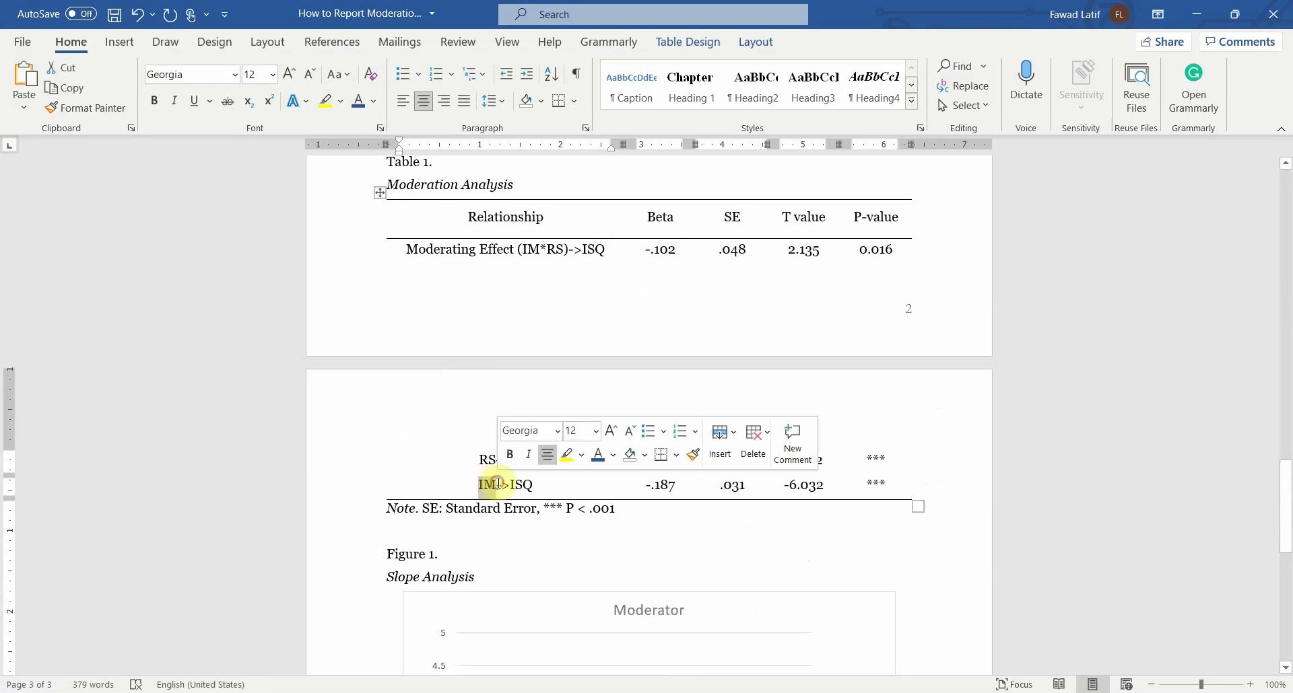
{"action": "double_click", "coordinate": [534, 485]}
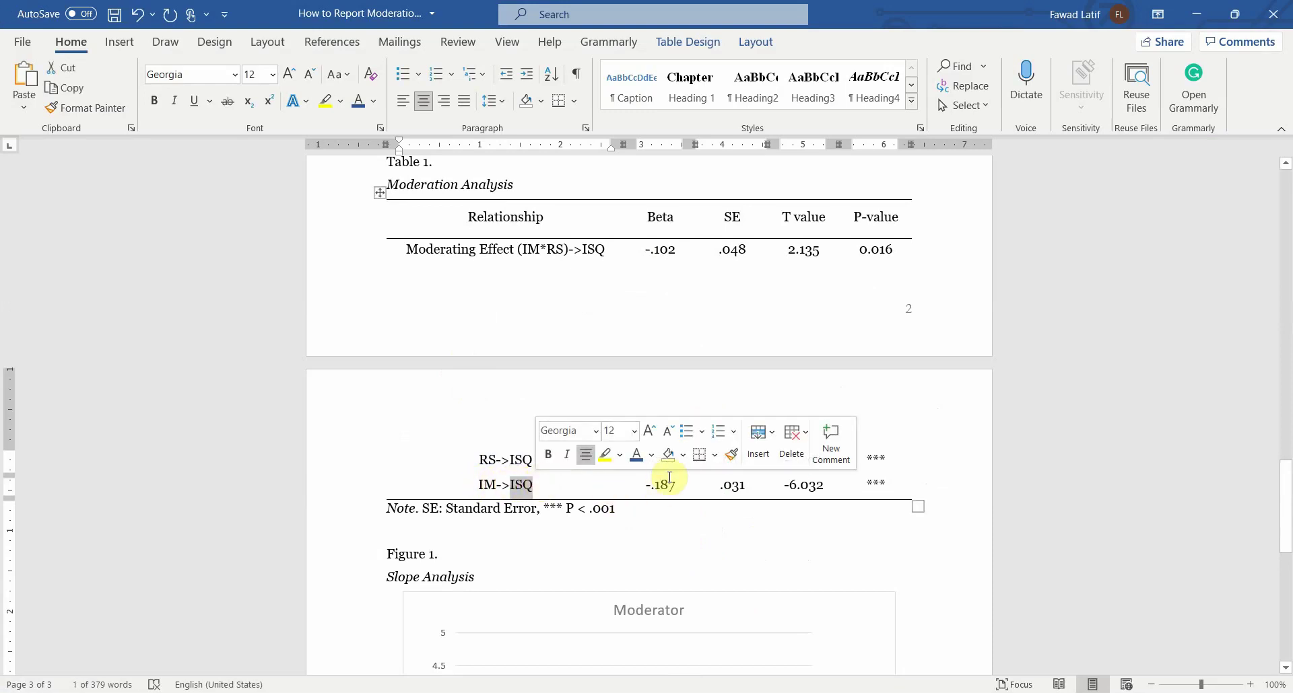
Examine the IM -> ISQ and RS -> ISQ rows of the path coefficients report in SmartPLS
{"action": "left_click", "coordinate": [720, 692]}
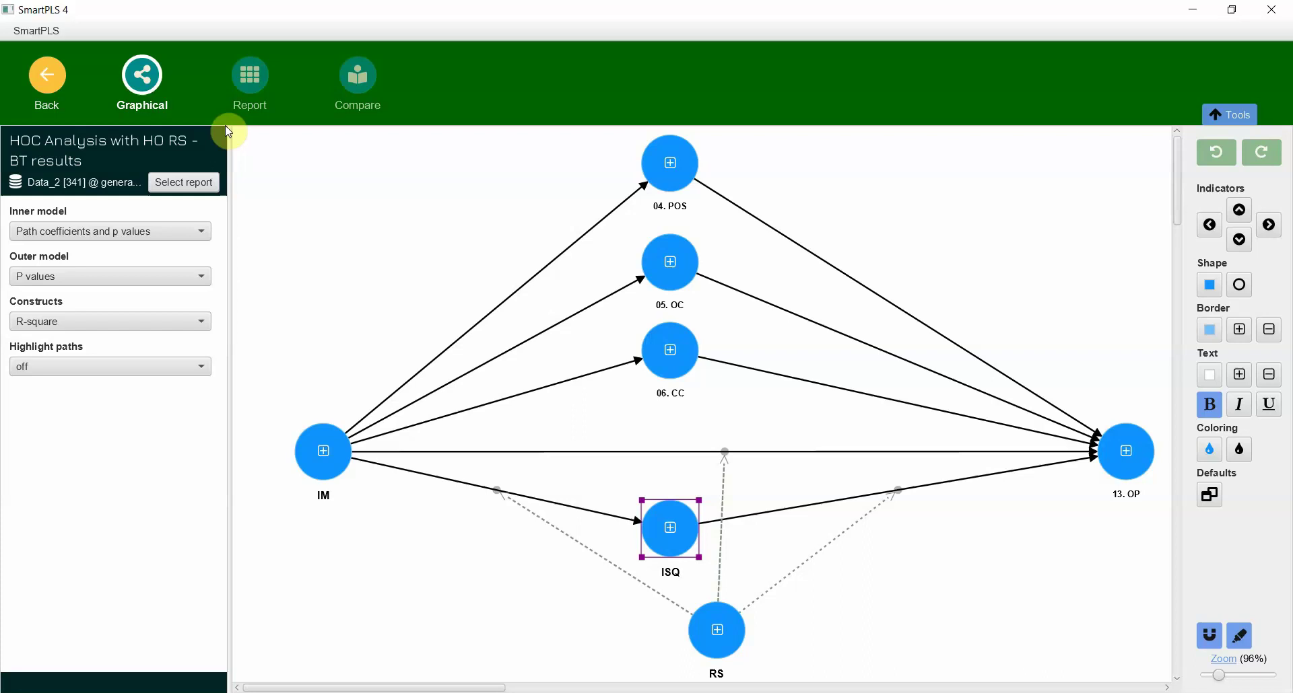
{"action": "left_click", "coordinate": [249, 78]}
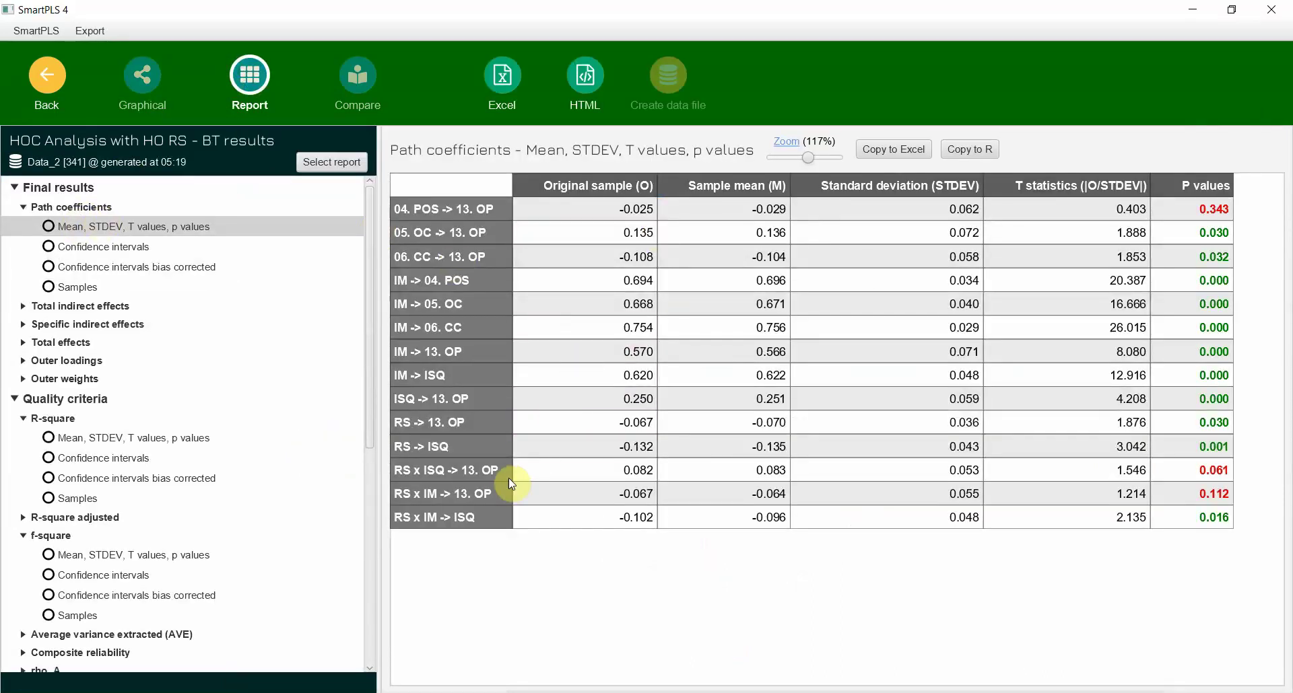
{"action": "left_click_drag", "start_coordinate": [425, 383], "coordinate": [1123, 377]}
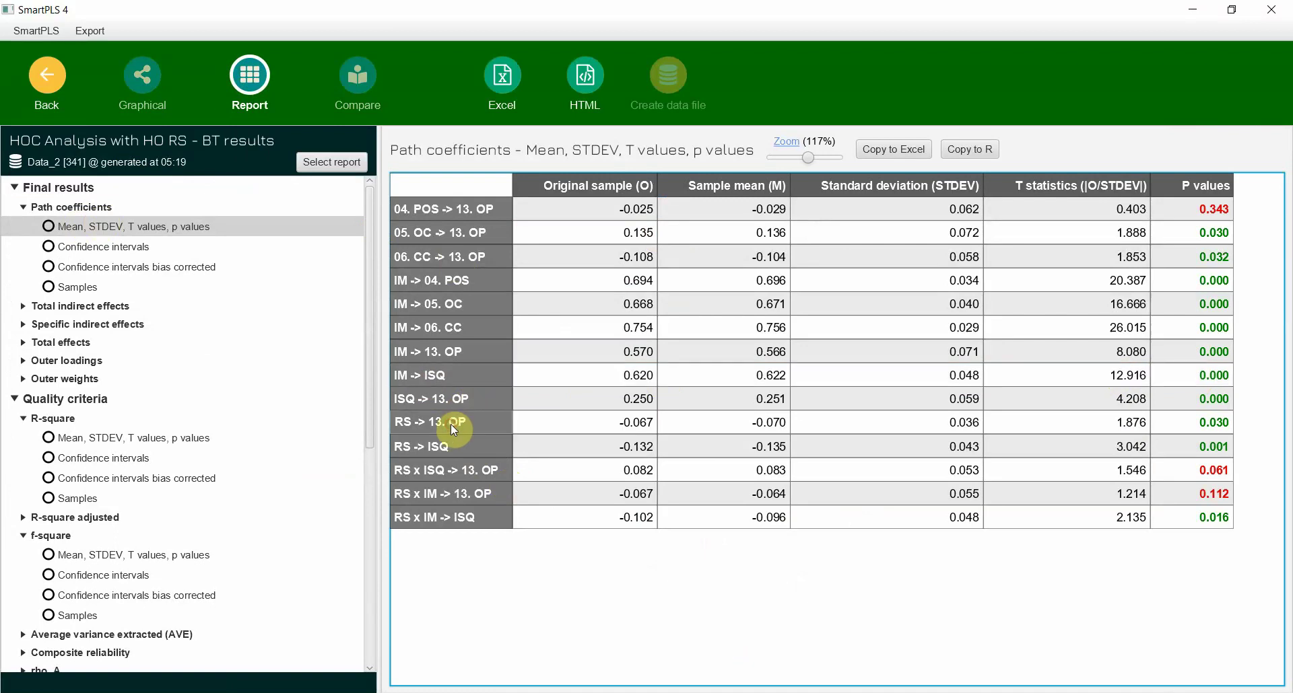
{"action": "left_click_drag", "start_coordinate": [443, 451], "coordinate": [1116, 459]}
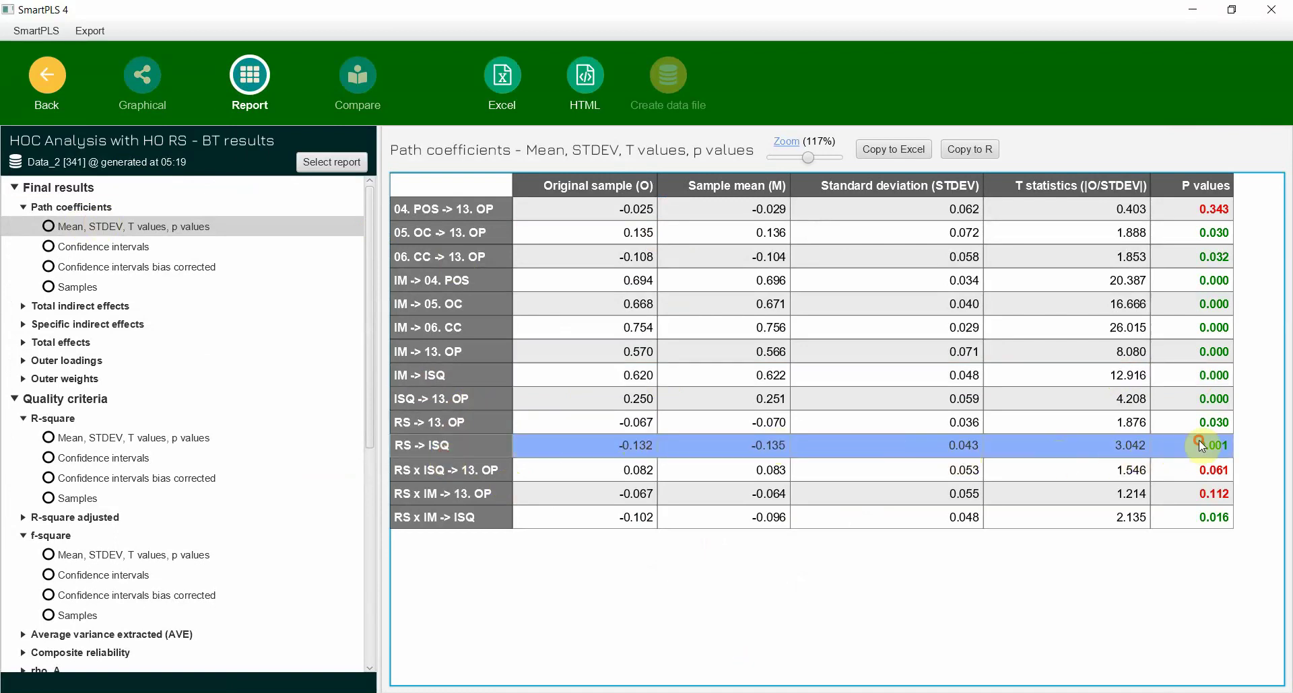
Return to the Word document and review the moderating effect row of Table 1, the ingredients list and the Moderation Analysis text
{"action": "key", "text": "alt+Tab"}
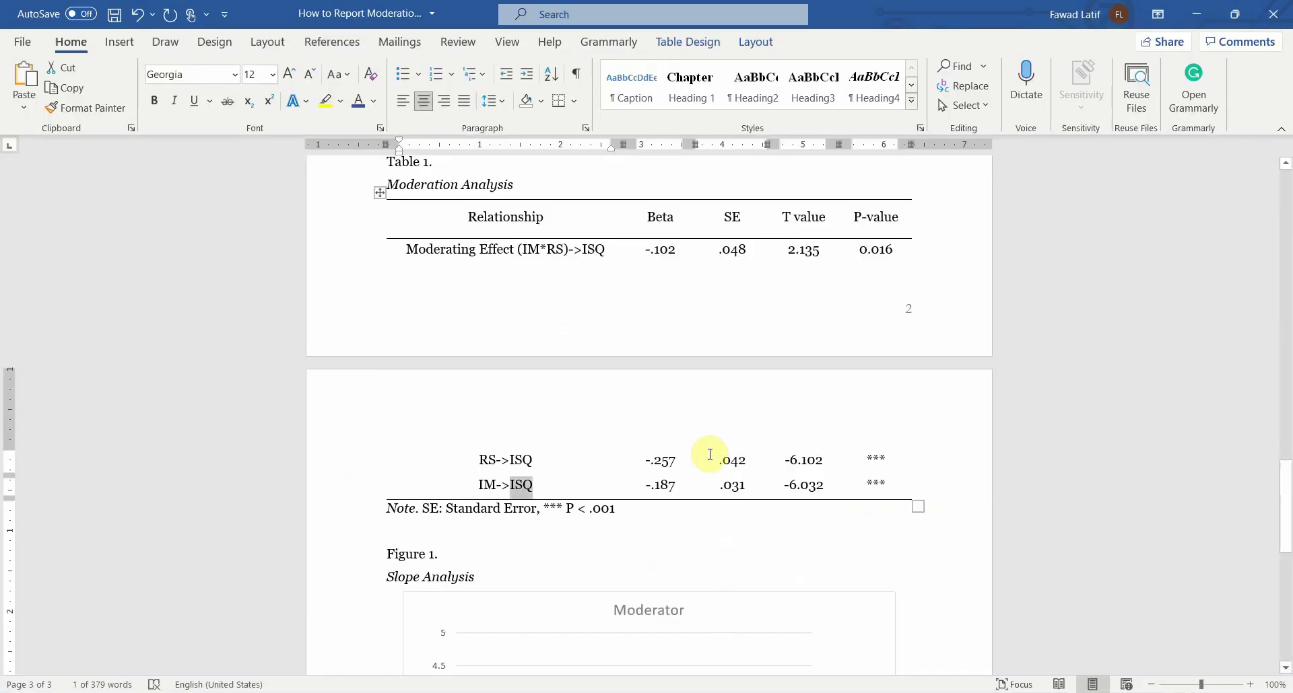
{"action": "left_click", "coordinate": [437, 253]}
{"action": "left_click_drag", "start_coordinate": [437, 252], "coordinate": [869, 248]}
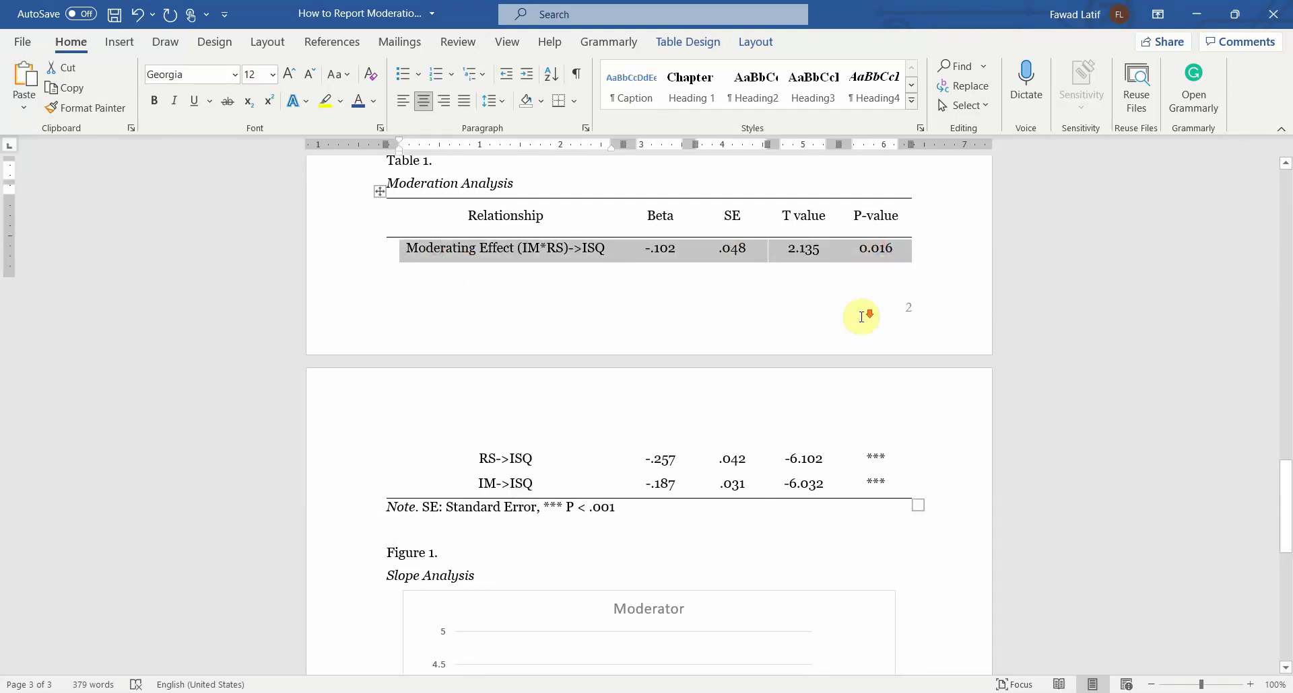
{"action": "scroll", "coordinate": [635, 419], "scroll_direction": "down", "scroll_amount": 5}
{"action": "scroll", "coordinate": [626, 332], "scroll_direction": "up", "scroll_amount": 20}
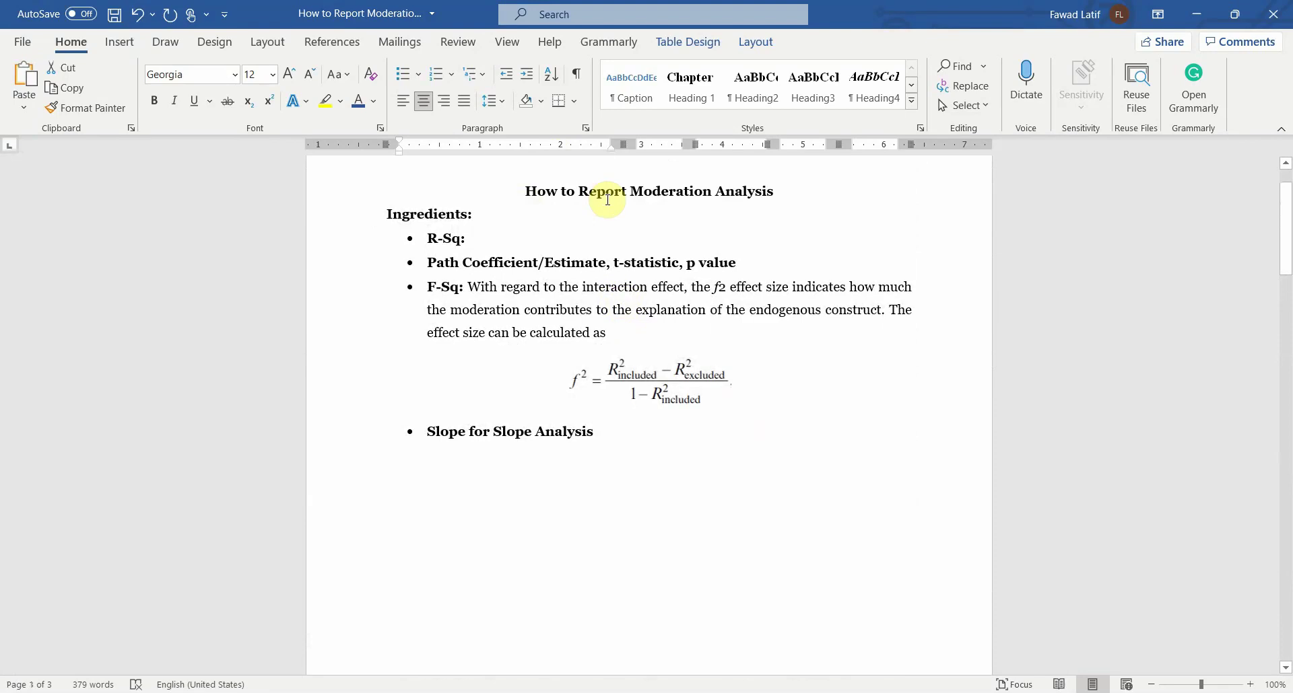
{"action": "scroll", "coordinate": [611, 203], "scroll_direction": "down", "scroll_amount": 20}
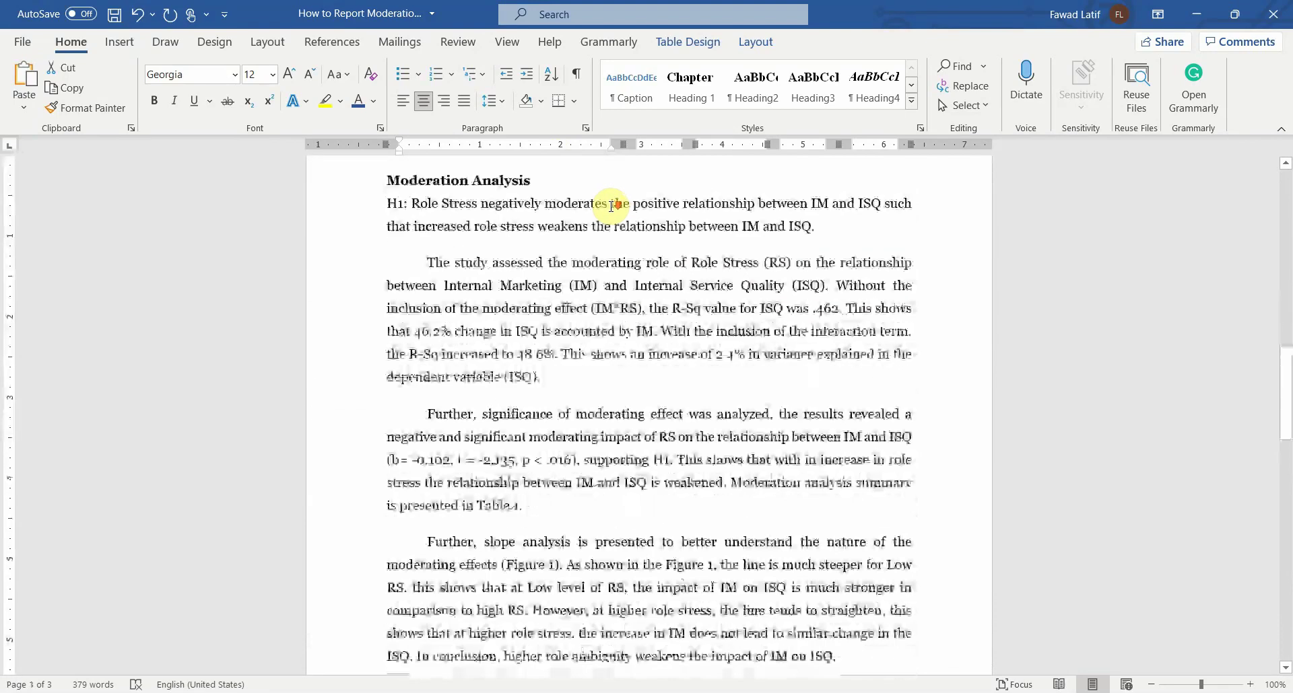